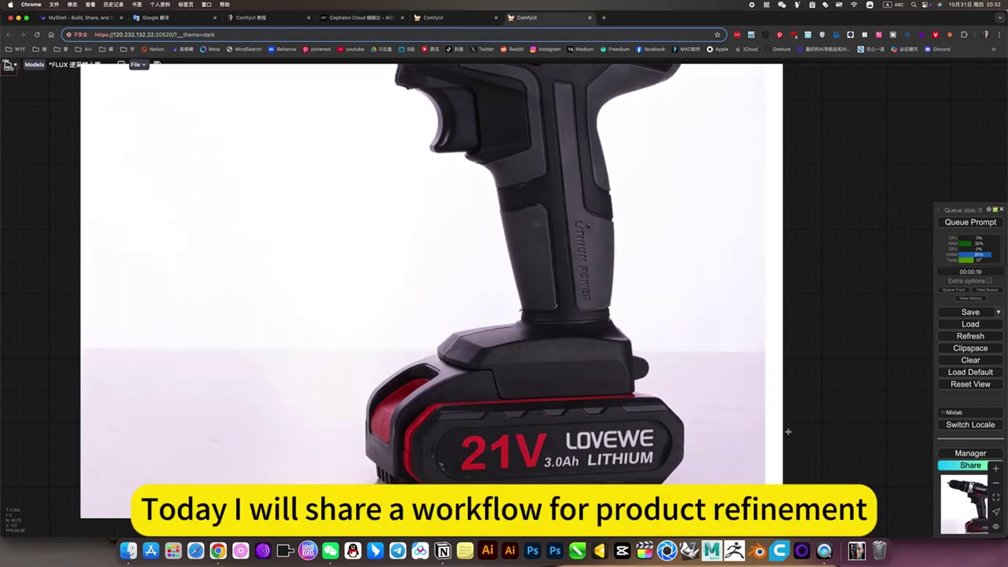
Step: Zoom in and out on the refined drill in the Image Comparer to inspect it
{"action": "scroll", "coordinate": [565, 296], "scroll_direction": "up", "scroll_amount": 10}
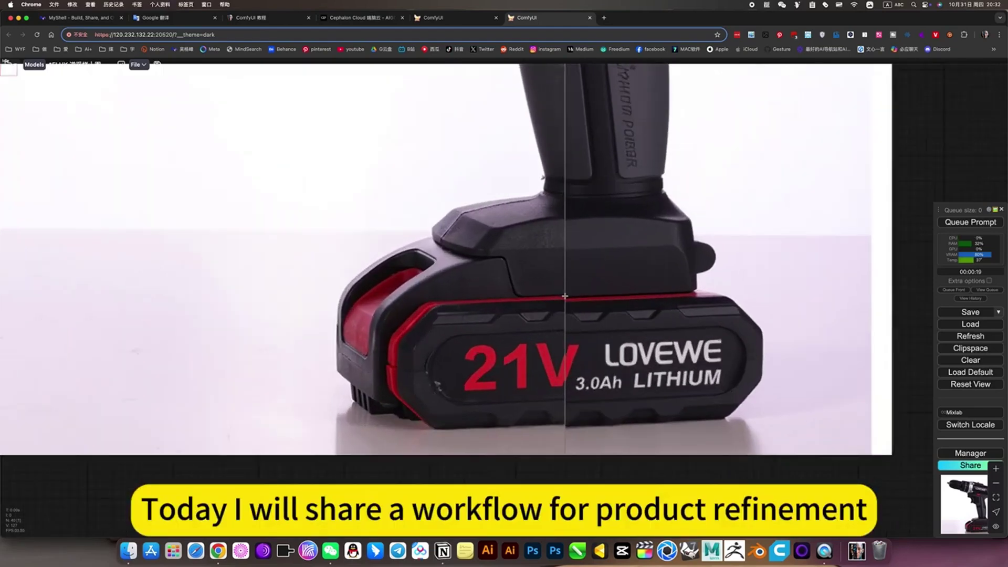
{"action": "scroll", "coordinate": [560, 296], "scroll_direction": "up", "scroll_amount": 3}
{"action": "scroll", "coordinate": [612, 367], "scroll_direction": "down", "scroll_amount": 7}
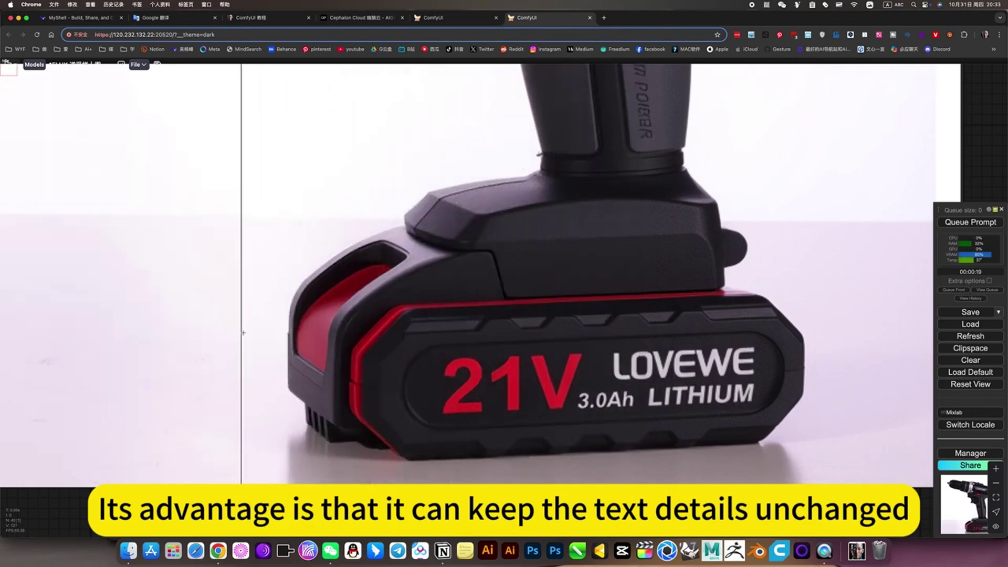
{"action": "scroll", "coordinate": [423, 367], "scroll_direction": "up", "scroll_amount": 5}
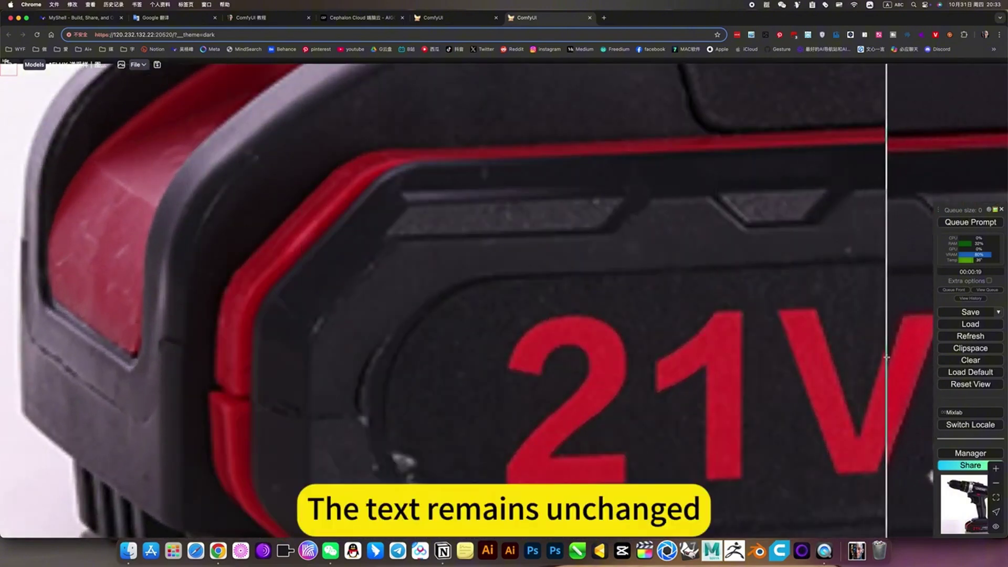
{"action": "scroll", "coordinate": [863, 509], "scroll_direction": "down", "scroll_amount": 5}
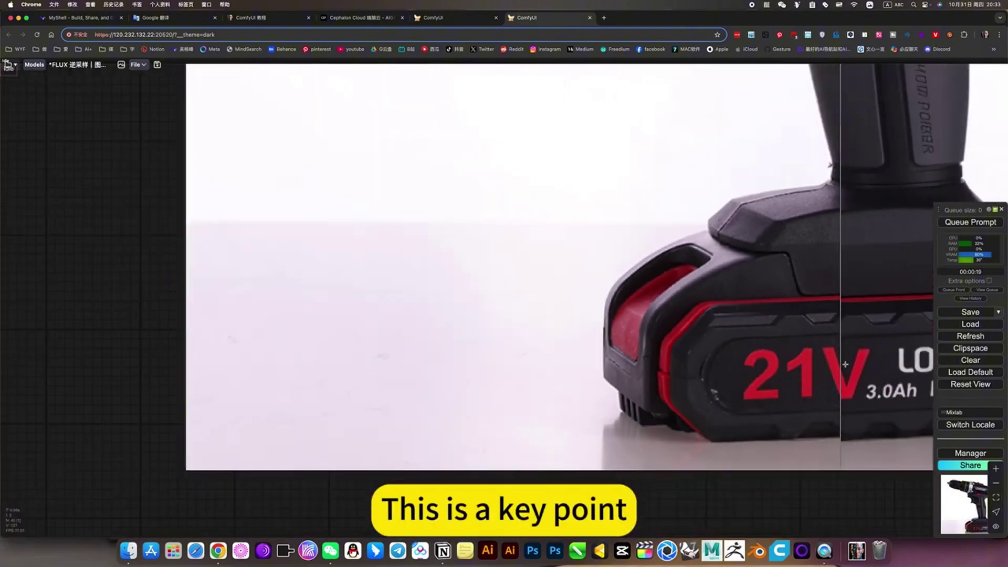
{"action": "scroll", "coordinate": [859, 509], "scroll_direction": "right", "scroll_amount": 5}
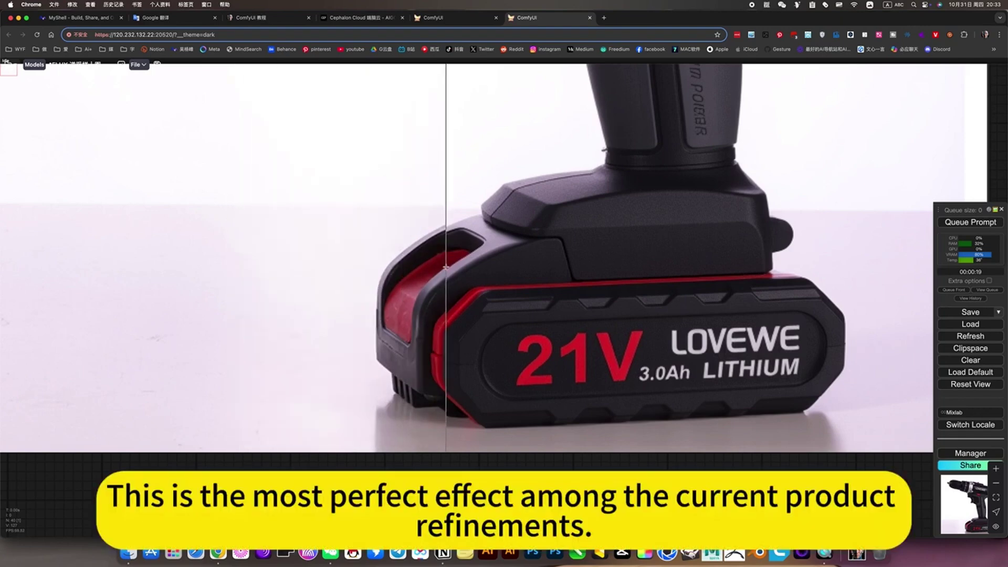
{"action": "scroll", "coordinate": [454, 267], "scroll_direction": "down", "scroll_amount": 3}
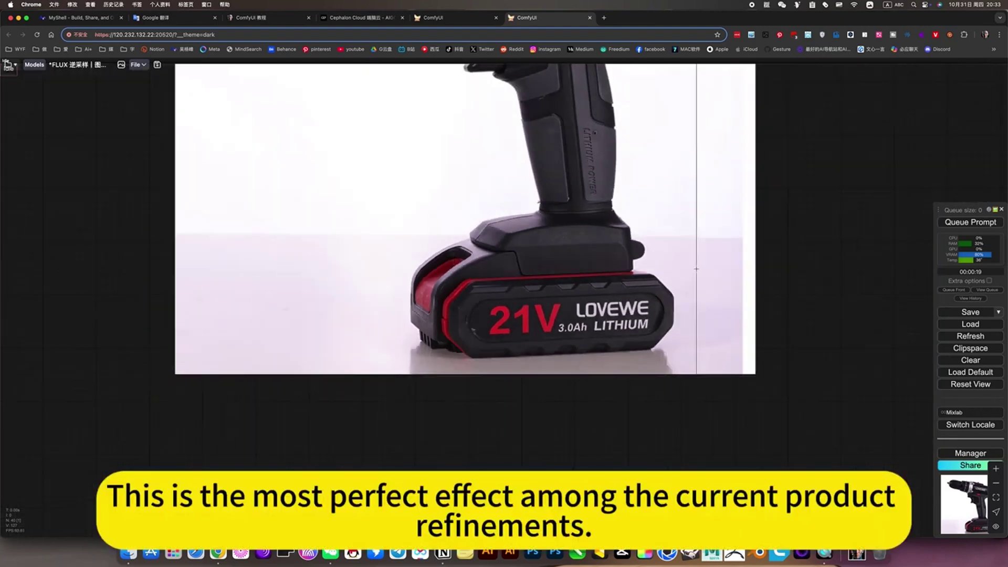
{"action": "scroll", "coordinate": [450, 239], "scroll_direction": "up", "scroll_amount": 5}
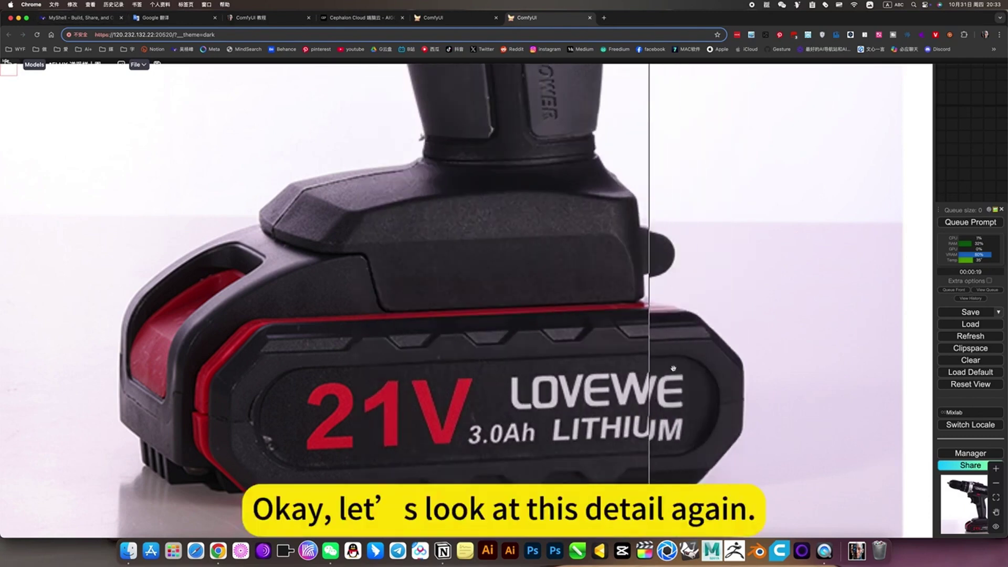
{"action": "scroll", "coordinate": [628, 181], "scroll_direction": "down", "scroll_amount": 3}
{"action": "scroll", "coordinate": [629, 220], "scroll_direction": "up", "scroll_amount": 5}
{"action": "scroll", "coordinate": [619, 315], "scroll_direction": "up", "scroll_amount": 5}
{"action": "scroll", "coordinate": [559, 337], "scroll_direction": "up", "scroll_amount": 4}
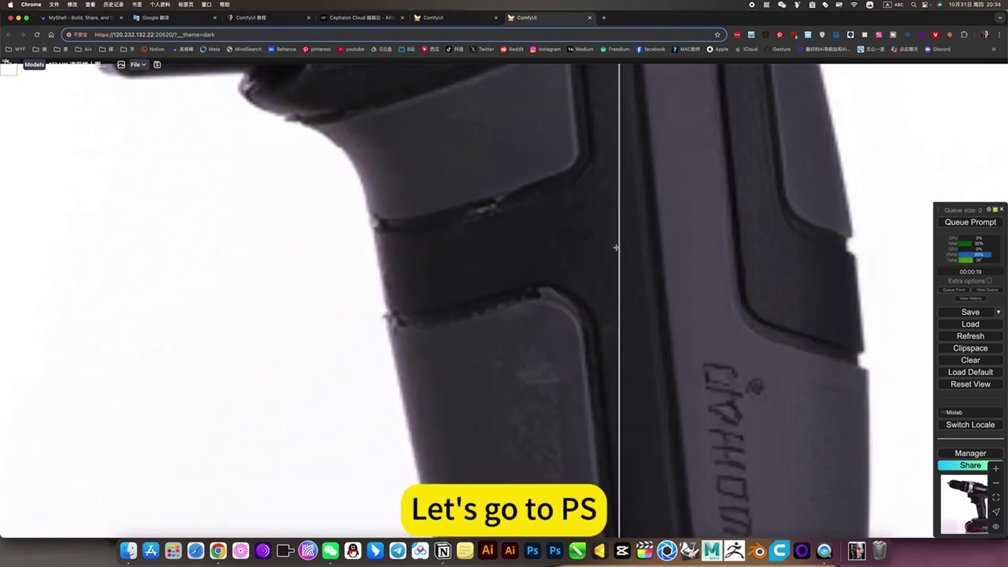
{"action": "scroll", "coordinate": [433, 221], "scroll_direction": "down", "scroll_amount": 5}
Step: Look closely at the drill head, LOVEWE logo and chuck in the comparer
{"action": "left_click_drag", "start_coordinate": [562, 314], "coordinate": [624, 342]}
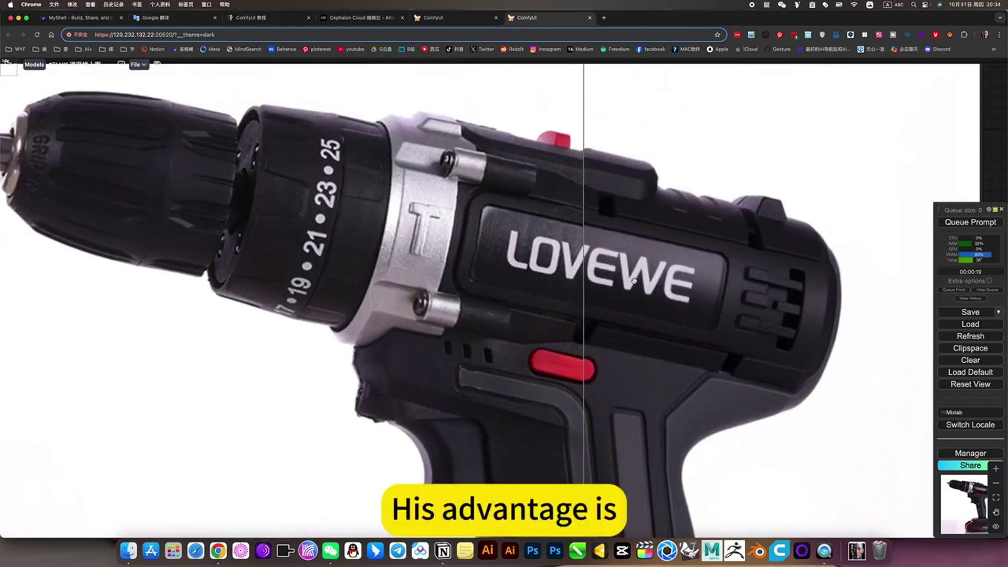
{"action": "scroll", "coordinate": [661, 278], "scroll_direction": "up", "scroll_amount": 5}
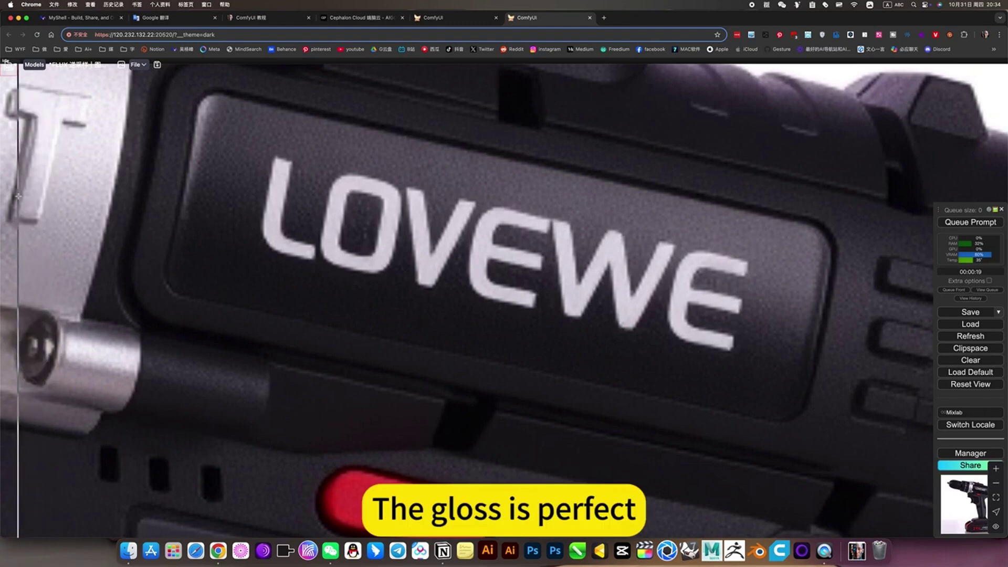
{"action": "scroll", "coordinate": [19, 196], "scroll_direction": "down", "scroll_amount": 5}
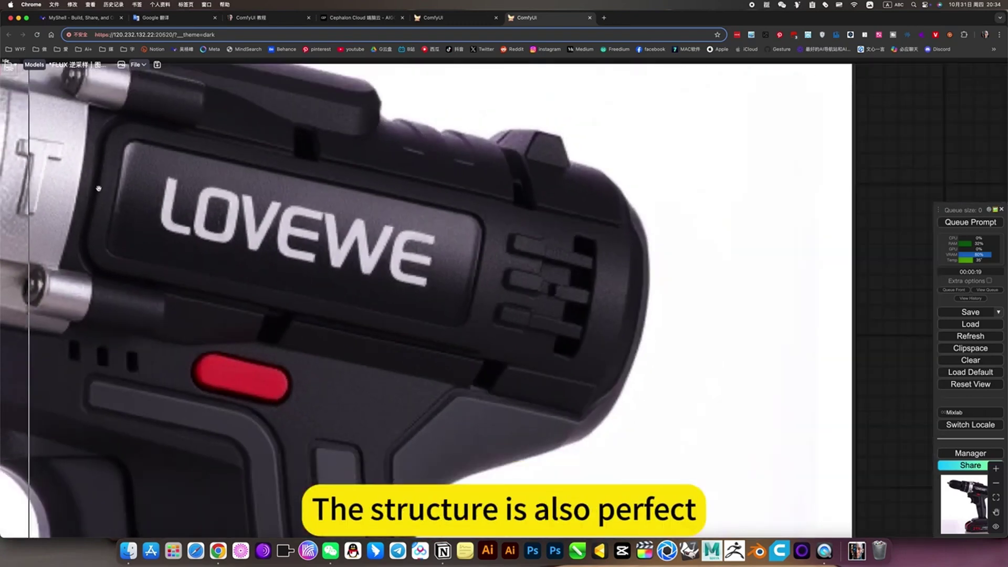
{"action": "left_click_drag", "start_coordinate": [155, 200], "coordinate": [447, 279]}
{"action": "scroll", "coordinate": [447, 279], "scroll_direction": "up", "scroll_amount": 1}
{"action": "scroll", "coordinate": [447, 279], "scroll_direction": "up", "scroll_amount": 8}
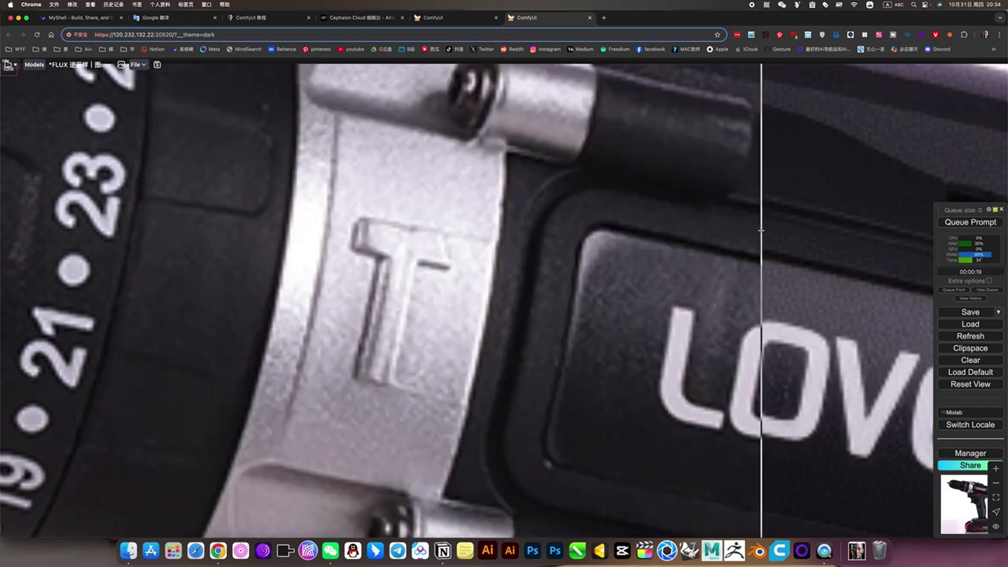
{"action": "scroll", "coordinate": [307, 179], "scroll_direction": "down", "scroll_amount": 5}
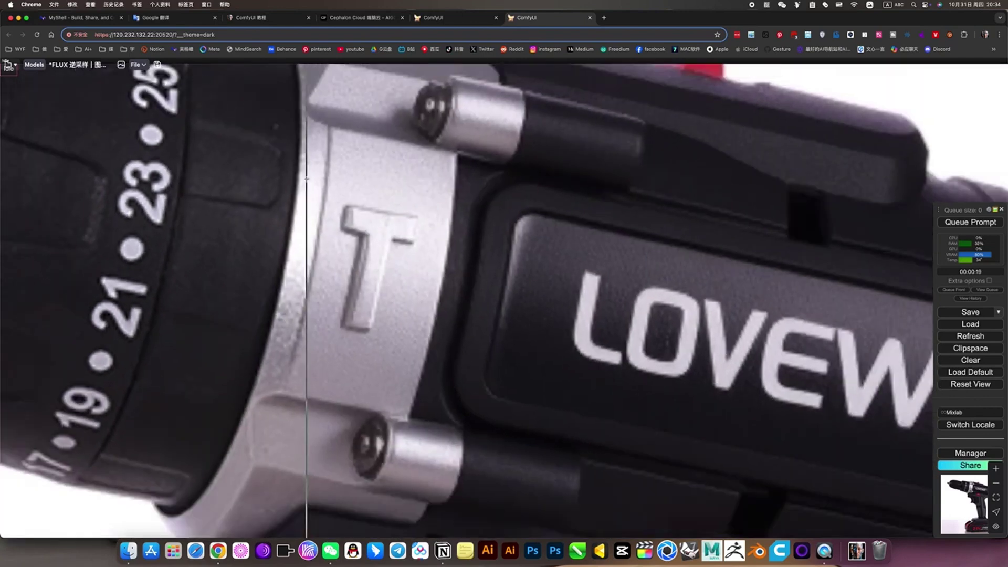
{"action": "scroll", "coordinate": [306, 178], "scroll_direction": "down", "scroll_amount": 6}
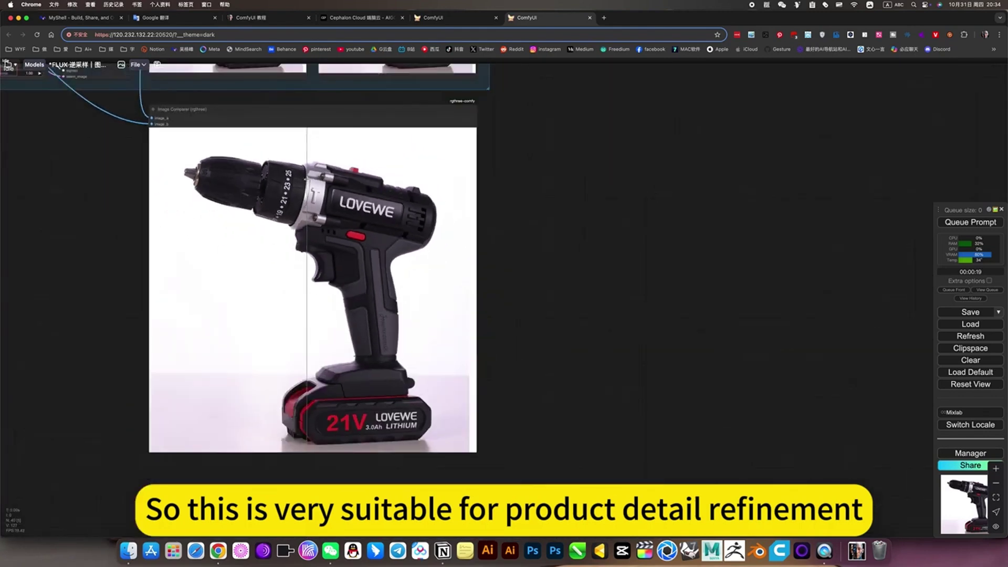
Step: Pan the canvas to the sampler nodes and the 效果图 and 原图 previews
{"action": "left_click_drag", "start_coordinate": [595, 232], "coordinate": [707, 269]}
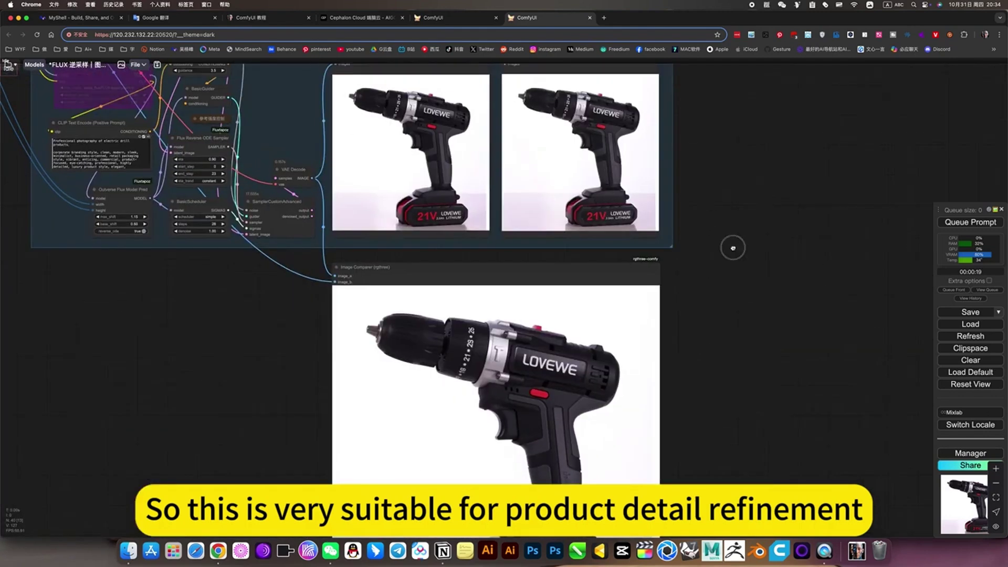
{"action": "left_click_drag", "start_coordinate": [772, 321], "coordinate": [868, 471]}
{"action": "left_click_drag", "start_coordinate": [759, 229], "coordinate": [785, 276]}
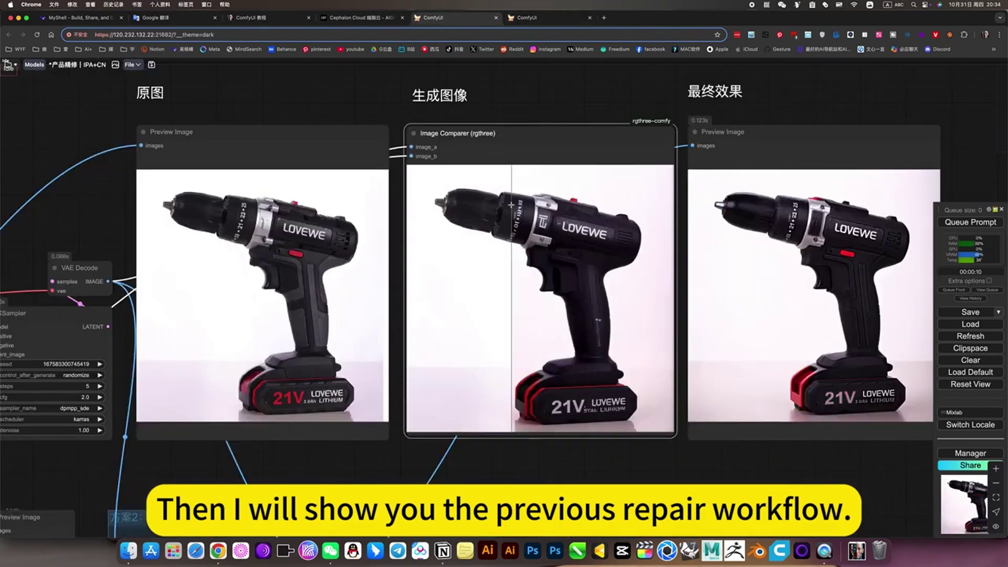
Step: Pan across the IPA+CN workflow's IPAdapter and ControlNet groups and zoom into its Image Comparer
{"action": "scroll", "coordinate": [369, 132], "scroll_direction": "down", "scroll_amount": 5}
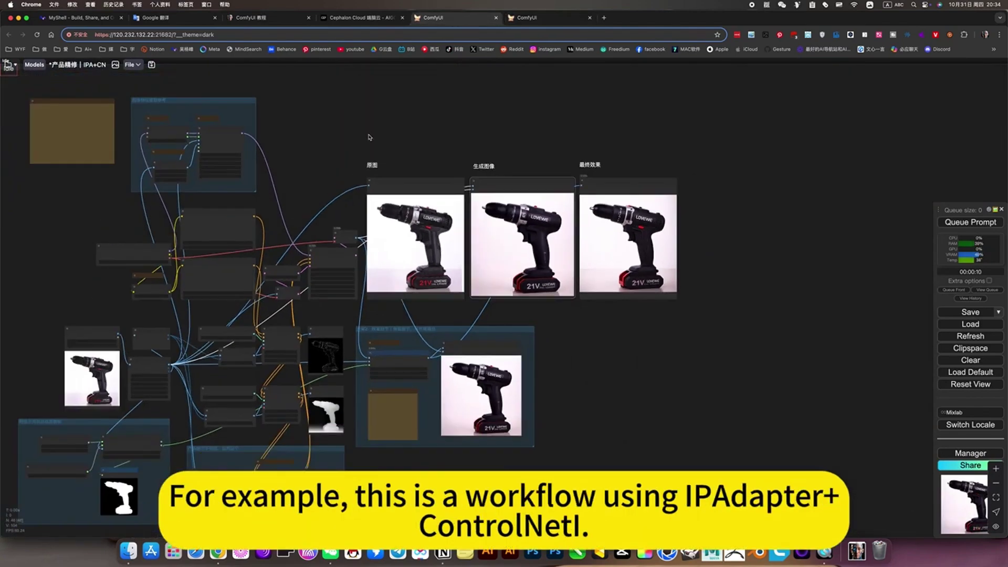
{"action": "scroll", "coordinate": [637, 122], "scroll_direction": "left", "scroll_amount": 10}
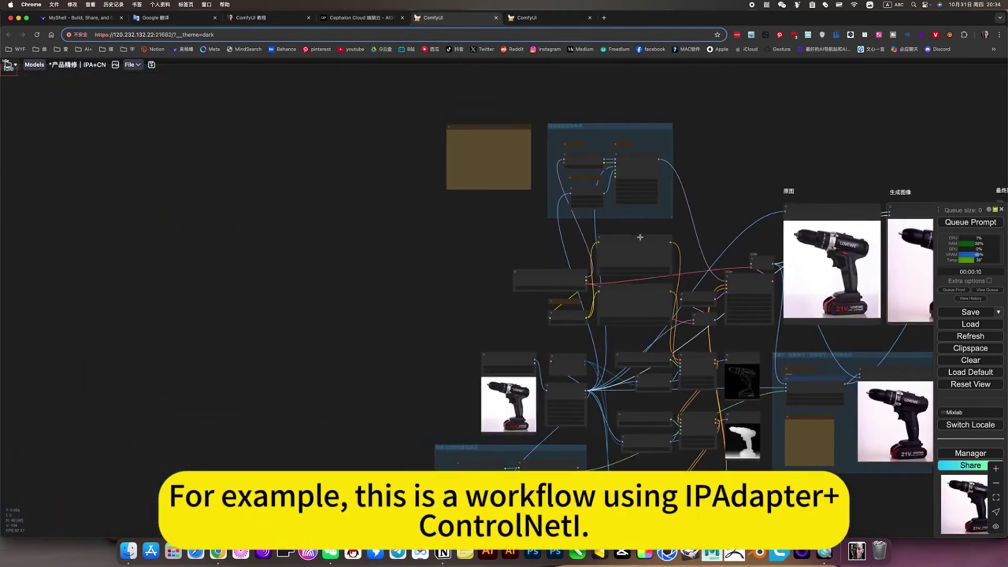
{"action": "scroll", "coordinate": [640, 237], "scroll_direction": "up", "scroll_amount": 5}
{"action": "scroll", "coordinate": [764, 159], "scroll_direction": "up", "scroll_amount": 5}
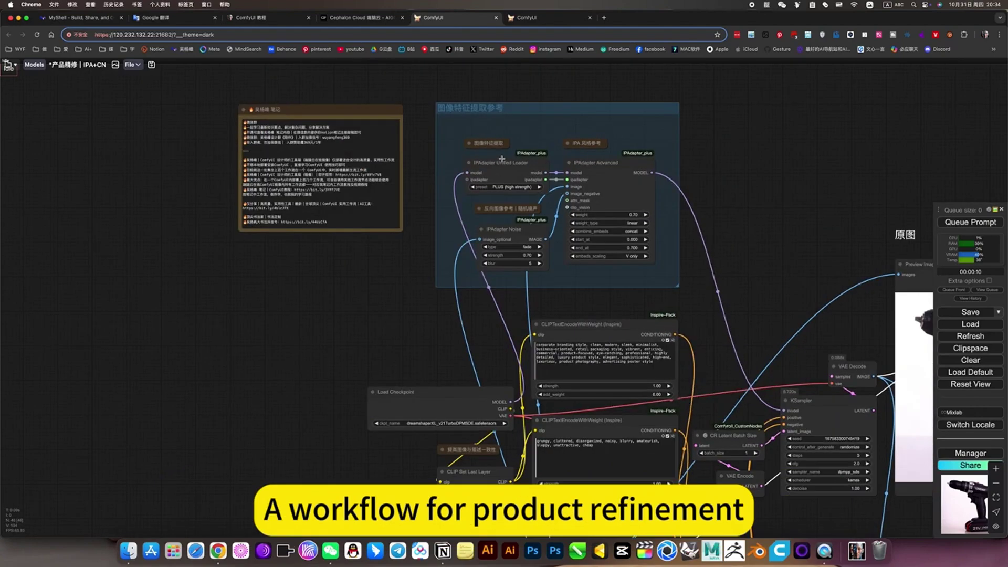
{"action": "scroll", "coordinate": [764, 264], "scroll_direction": "down", "scroll_amount": 8}
{"action": "scroll", "coordinate": [764, 265], "scroll_direction": "right", "scroll_amount": 9}
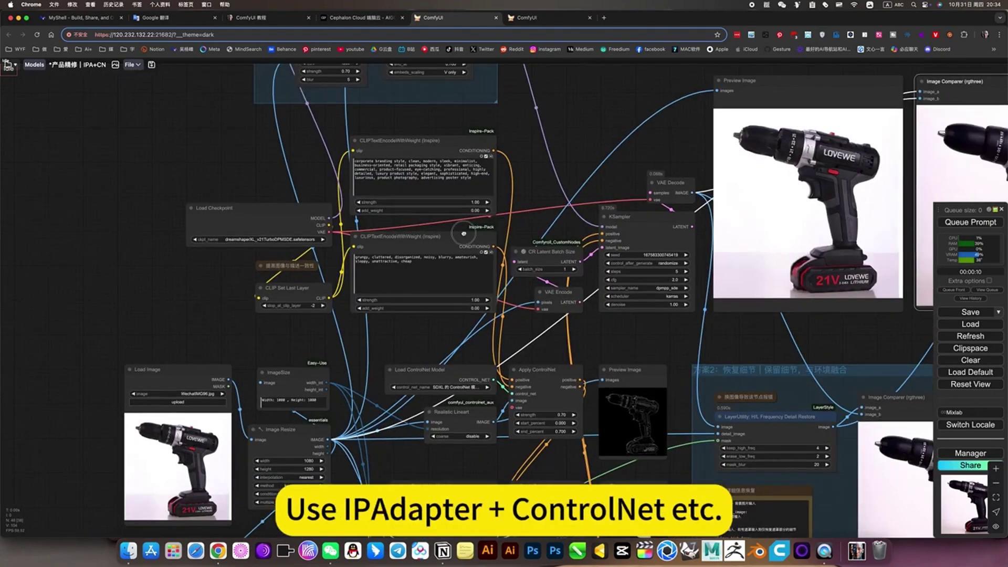
{"action": "scroll", "coordinate": [516, 480], "scroll_direction": "down", "scroll_amount": 3}
{"action": "scroll", "coordinate": [515, 480], "scroll_direction": "left", "scroll_amount": 2}
{"action": "scroll", "coordinate": [675, 405], "scroll_direction": "up", "scroll_amount": 3}
{"action": "scroll", "coordinate": [675, 405], "scroll_direction": "right", "scroll_amount": 5}
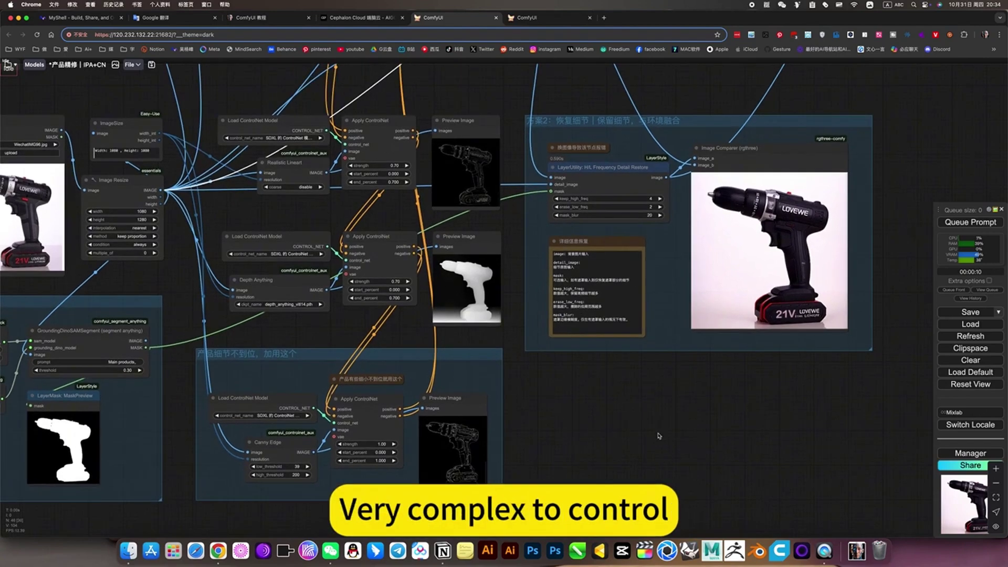
{"action": "scroll", "coordinate": [792, 238], "scroll_direction": "up", "scroll_amount": 6}
{"action": "scroll", "coordinate": [792, 238], "scroll_direction": "right", "scroll_amount": 2}
{"action": "scroll", "coordinate": [636, 253], "scroll_direction": "up", "scroll_amount": 5}
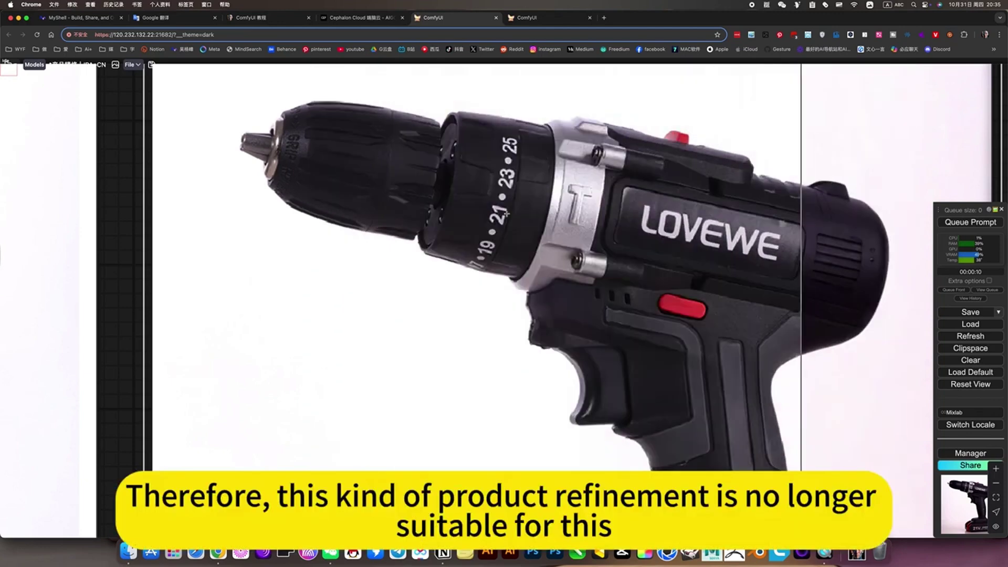
{"action": "scroll", "coordinate": [493, 210], "scroll_direction": "down", "scroll_amount": 5}
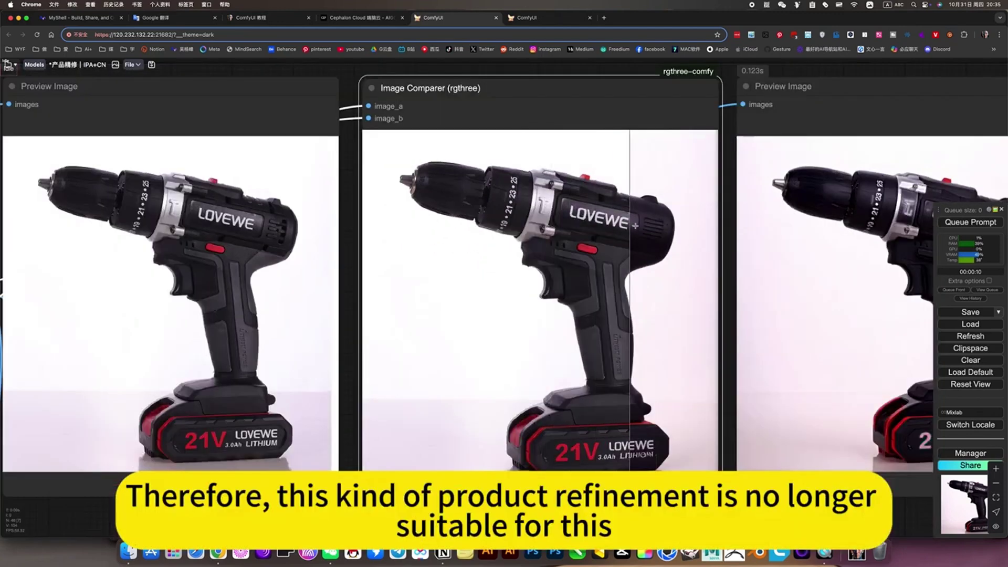
{"action": "scroll", "coordinate": [637, 446], "scroll_direction": "up", "scroll_amount": 6}
{"action": "scroll", "coordinate": [635, 449], "scroll_direction": "down", "scroll_amount": 4}
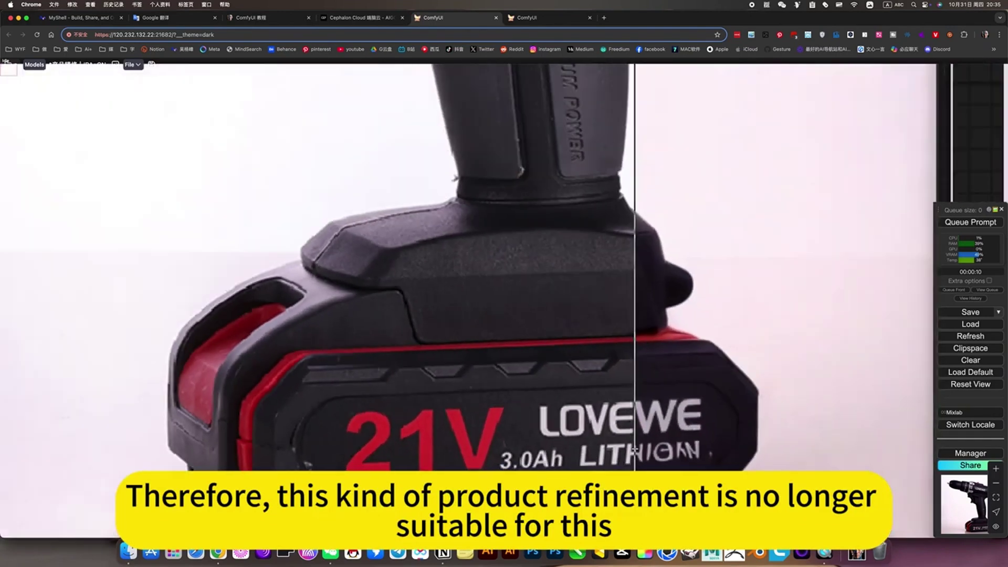
{"action": "scroll", "coordinate": [636, 451], "scroll_direction": "up", "scroll_amount": 3}
{"action": "left_click_drag", "start_coordinate": [637, 452], "coordinate": [682, 276]}
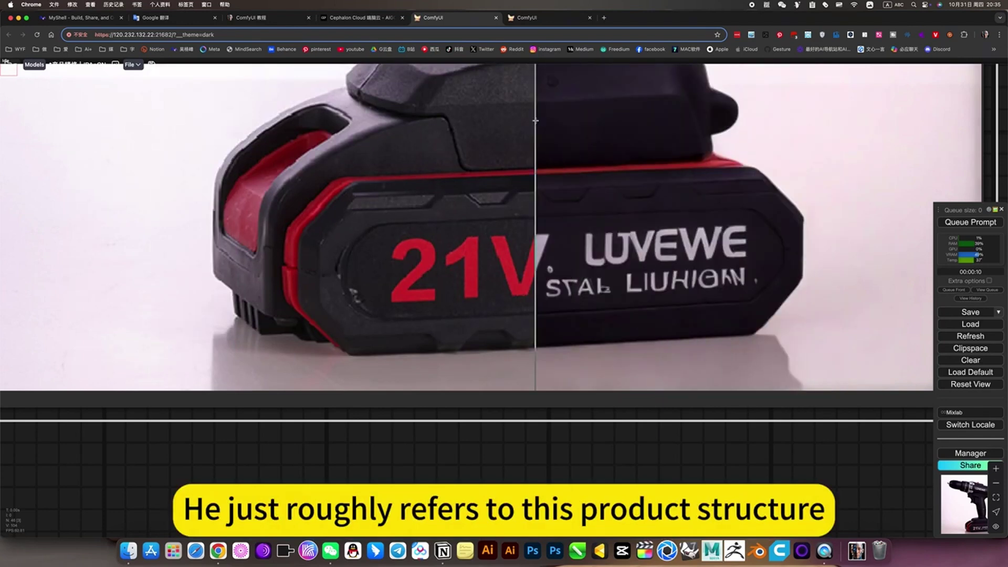
{"action": "scroll", "coordinate": [535, 120], "scroll_direction": "down", "scroll_amount": 5}
{"action": "scroll", "coordinate": [535, 121], "scroll_direction": "down", "scroll_amount": 8}
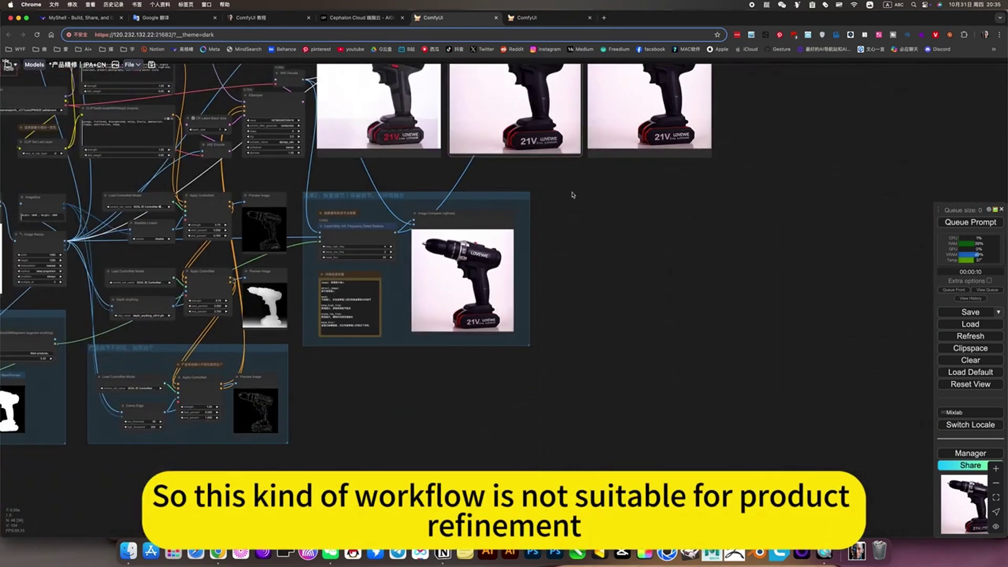
{"action": "left_click_drag", "start_coordinate": [573, 195], "coordinate": [771, 381]}
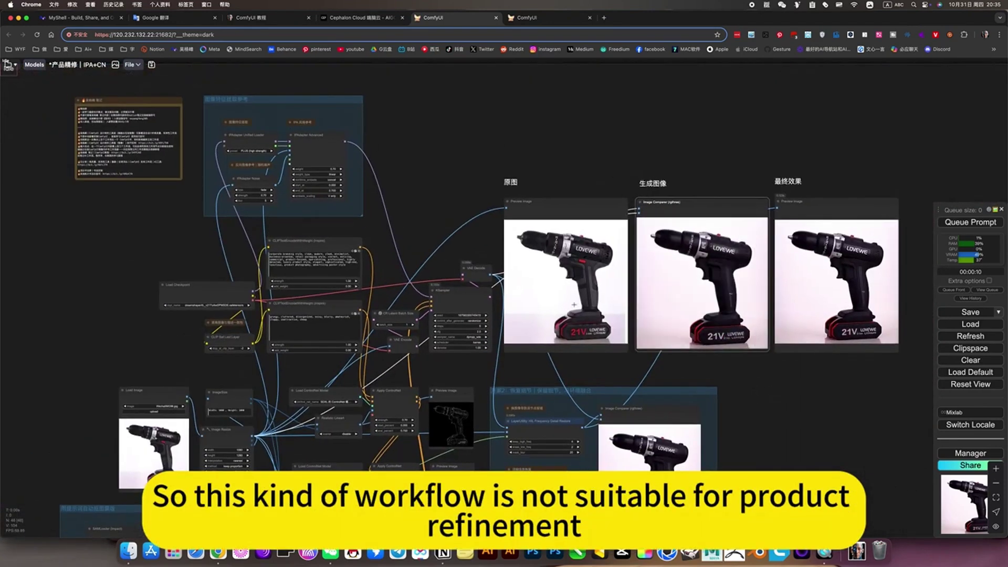
Step: Back in the FLUX workflow, zoom into the comparer's drill image around the chuck
{"action": "left_click", "coordinate": [522, 21]}
{"action": "left_click_drag", "start_coordinate": [857, 388], "coordinate": [853, 258]}
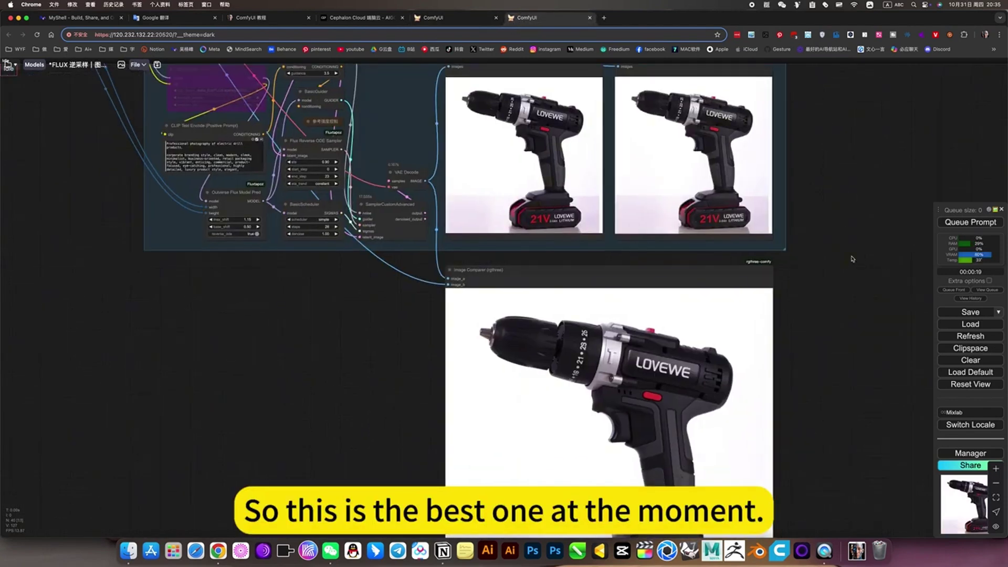
{"action": "left_click_drag", "start_coordinate": [840, 391], "coordinate": [833, 284]}
{"action": "scroll", "coordinate": [612, 207], "scroll_direction": "up", "scroll_amount": 10}
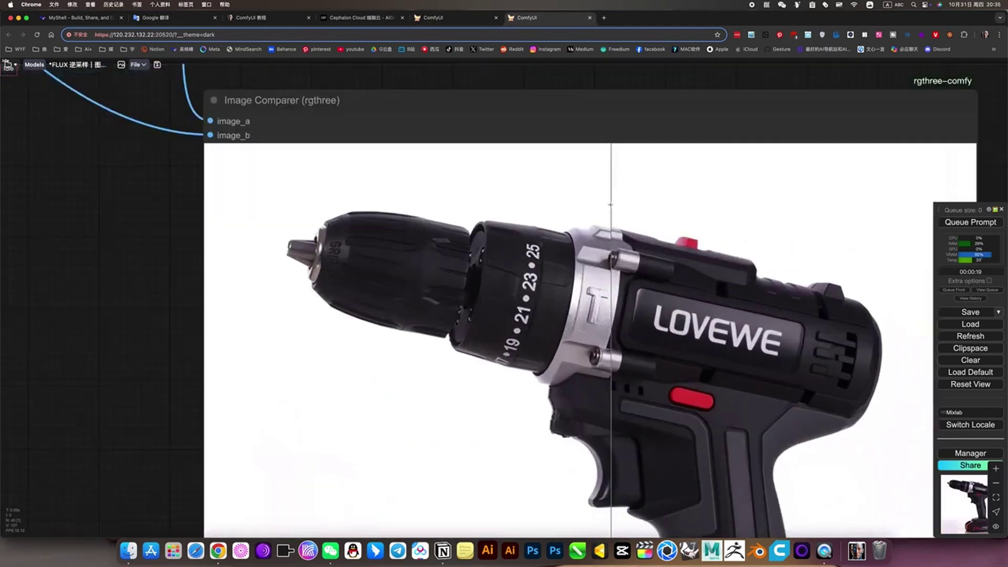
{"action": "scroll", "coordinate": [373, 254], "scroll_direction": "up", "scroll_amount": 15}
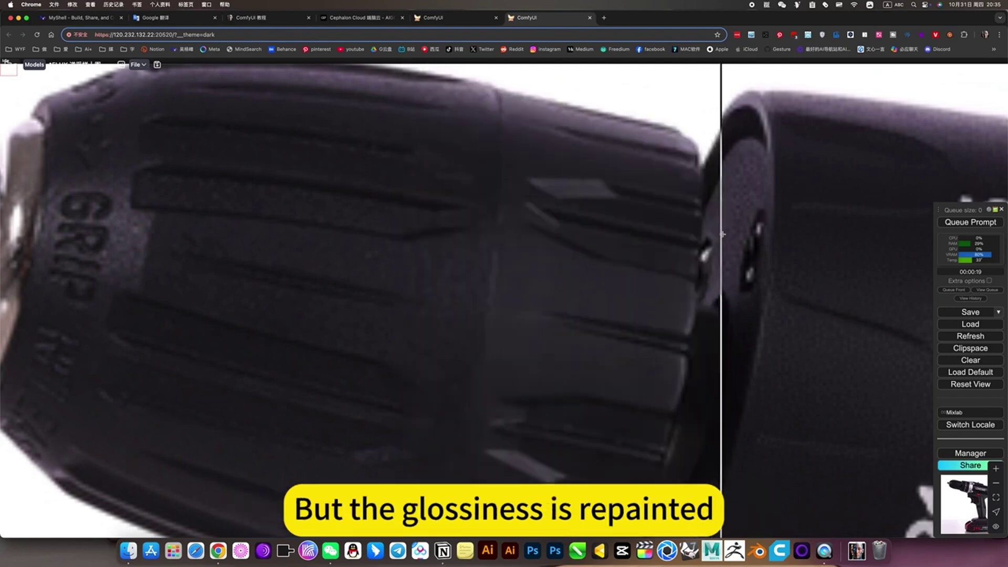
{"action": "scroll", "coordinate": [341, 181], "scroll_direction": "down", "scroll_amount": 12}
{"action": "scroll", "coordinate": [341, 181], "scroll_direction": "down", "scroll_amount": 3}
{"action": "scroll", "coordinate": [565, 396], "scroll_direction": "up", "scroll_amount": 10}
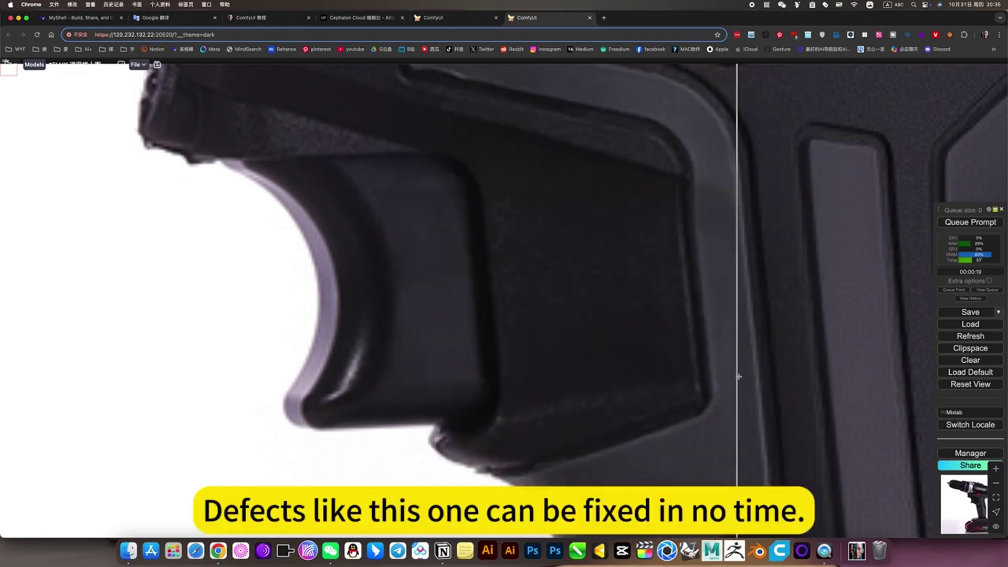
Step: Inspect the drill's grip and 21V battery with its LOVEWE text in the comparer
{"action": "scroll", "coordinate": [313, 364], "scroll_direction": "down", "scroll_amount": 10}
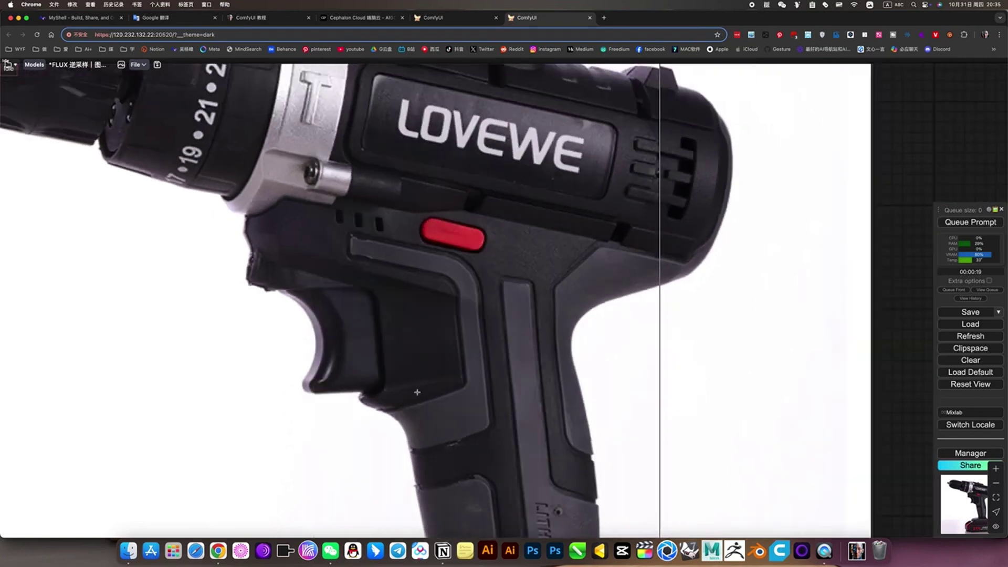
{"action": "scroll", "coordinate": [603, 302], "scroll_direction": "up", "scroll_amount": 10}
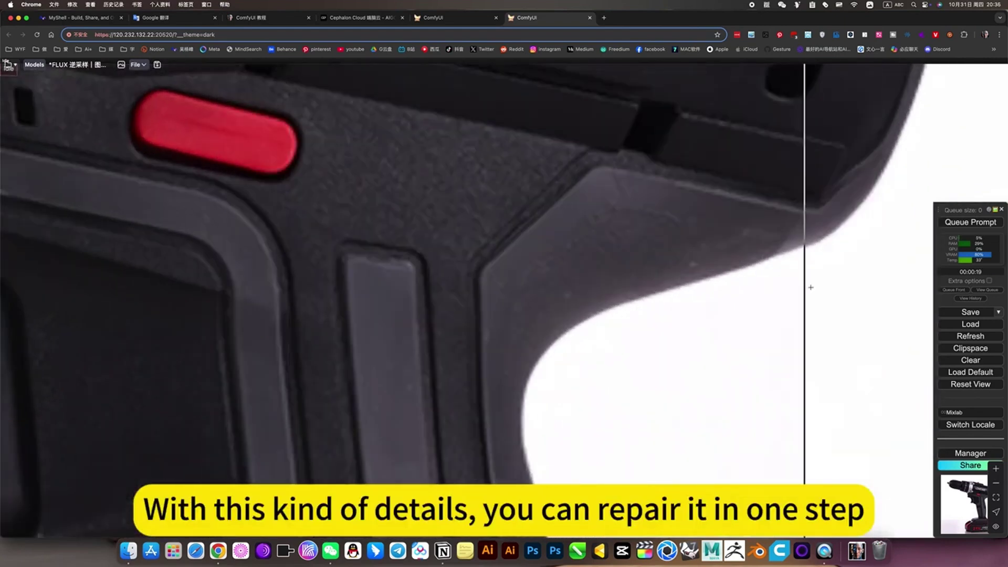
{"action": "scroll", "coordinate": [263, 215], "scroll_direction": "down", "scroll_amount": 1}
{"action": "scroll", "coordinate": [263, 215], "scroll_direction": "down", "scroll_amount": 8}
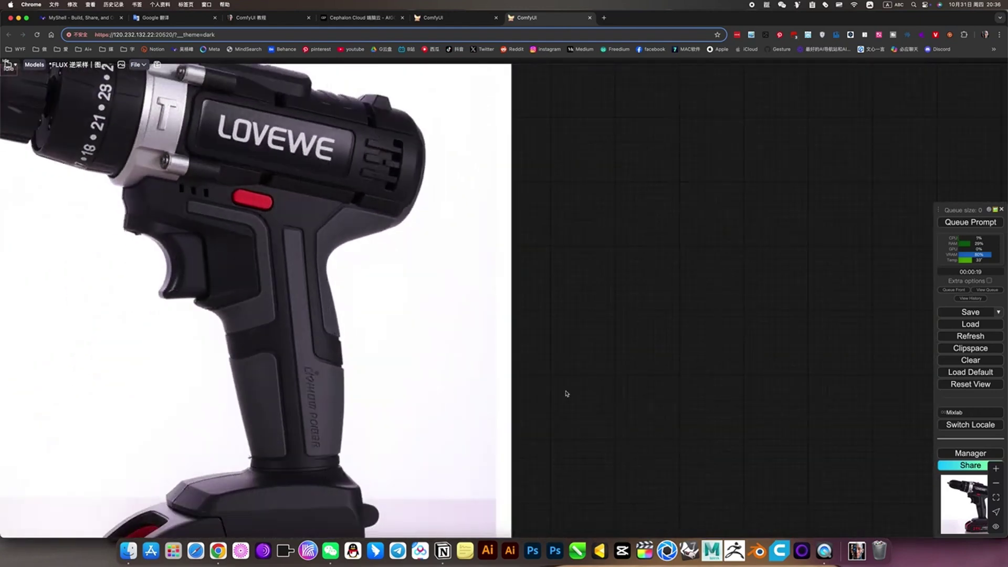
{"action": "left_click_drag", "start_coordinate": [578, 394], "coordinate": [700, 256]}
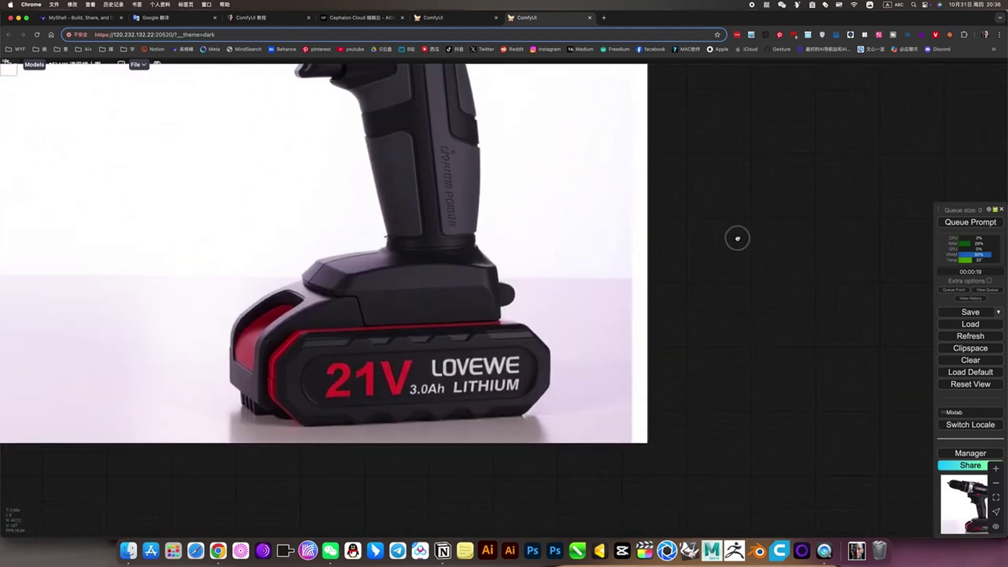
{"action": "scroll", "coordinate": [472, 370], "scroll_direction": "up", "scroll_amount": 10}
Step: Zoom out to show the whole node graph
{"action": "scroll", "coordinate": [472, 370], "scroll_direction": "down", "scroll_amount": 3}
{"action": "scroll", "coordinate": [577, 315], "scroll_direction": "down", "scroll_amount": 3}
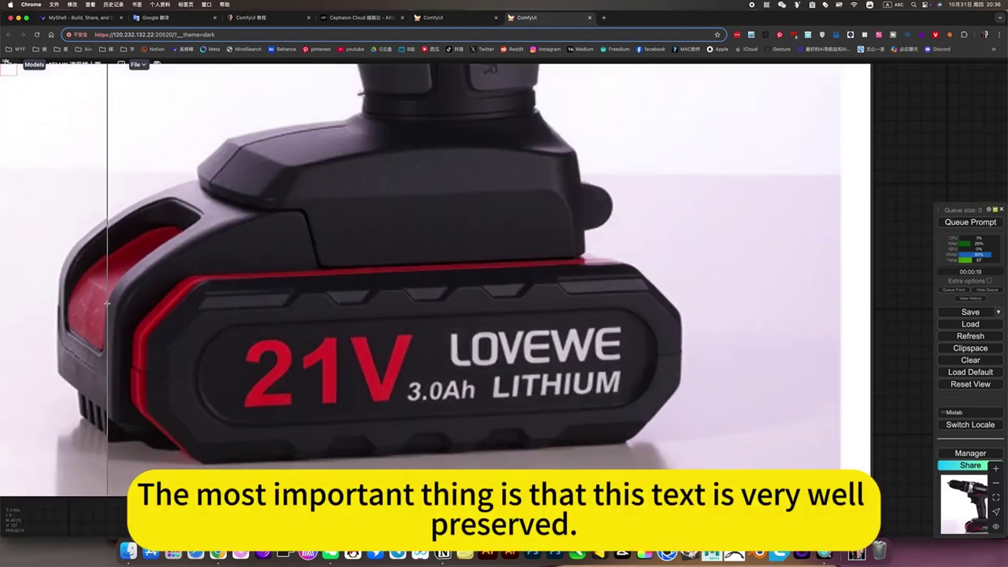
{"action": "scroll", "coordinate": [107, 303], "scroll_direction": "down", "scroll_amount": 3}
{"action": "scroll", "coordinate": [561, 300], "scroll_direction": "down", "scroll_amount": 3}
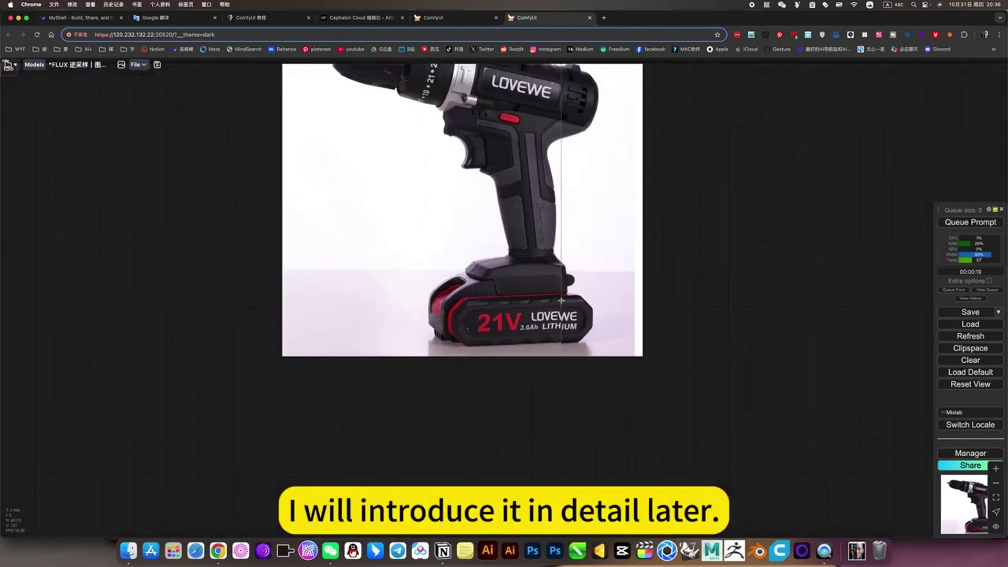
{"action": "scroll", "coordinate": [560, 300], "scroll_direction": "down", "scroll_amount": 8}
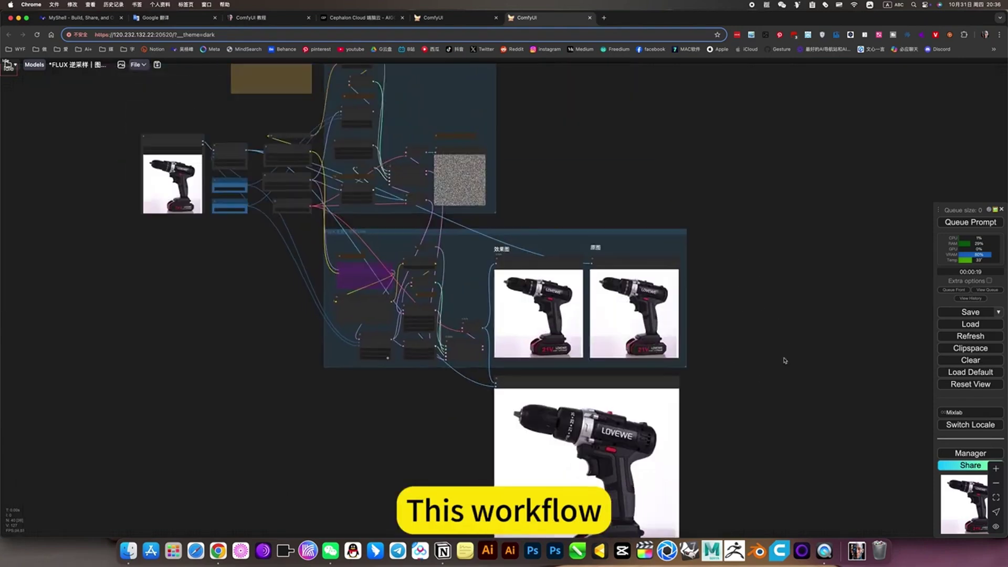
{"action": "scroll", "coordinate": [784, 360], "scroll_direction": "up", "scroll_amount": 1}
{"action": "scroll", "coordinate": [562, 169], "scroll_direction": "up", "scroll_amount": 2}
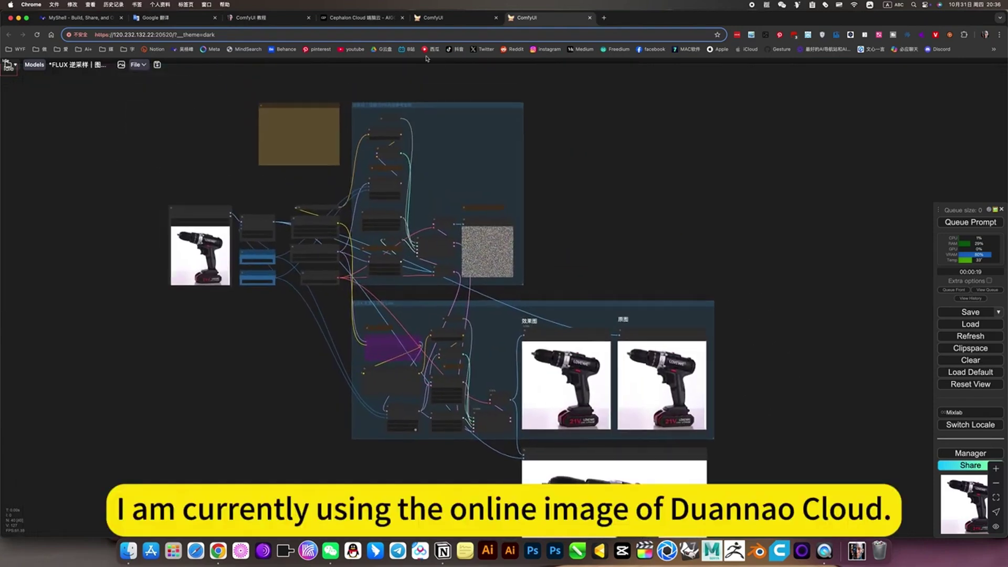
Step: Switch to Cephalon Cloud and open the AIGC 应用 page from the sidebar
{"action": "left_click", "coordinate": [370, 19]}
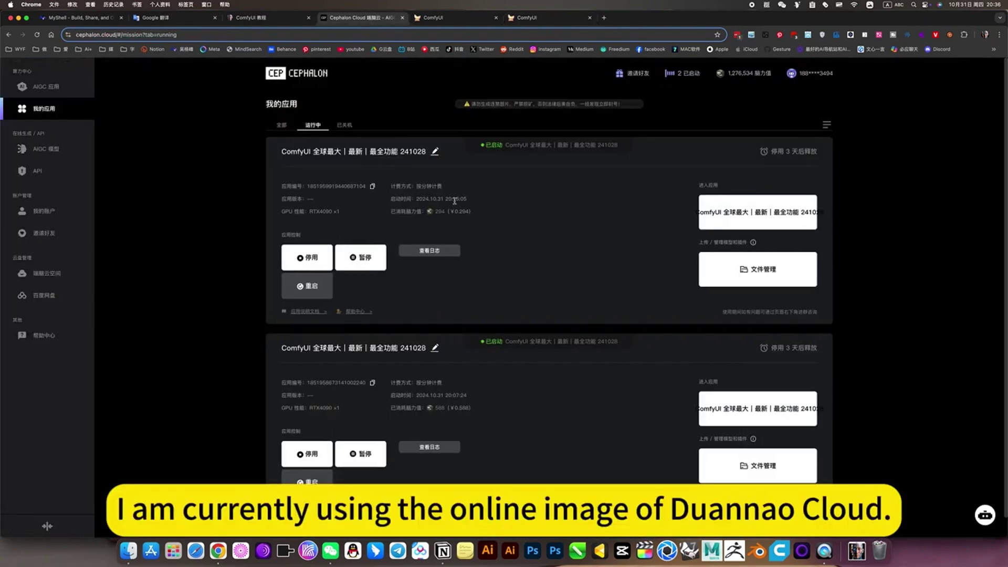
{"action": "left_click", "coordinate": [34, 92]}
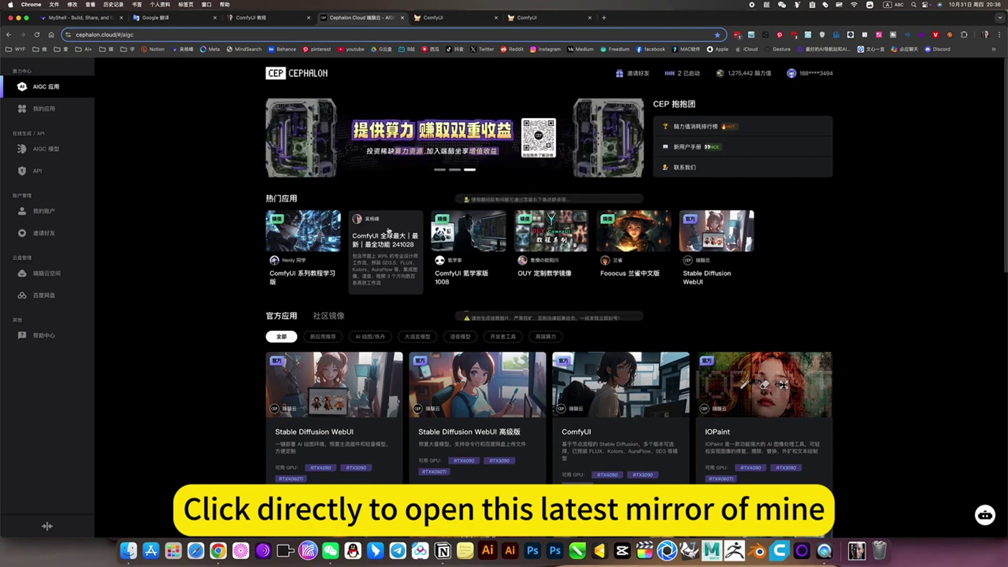
Step: Back in ComfyUI, open the Workspace panel and expand the folders down to 图像类
{"action": "left_click", "coordinate": [542, 19]}
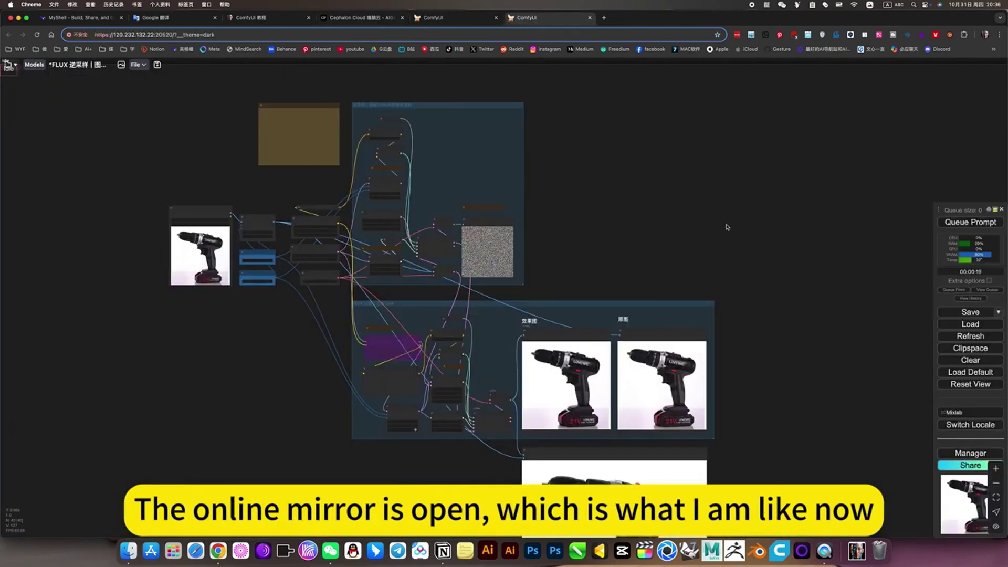
{"action": "scroll", "coordinate": [458, 157], "scroll_direction": "down", "scroll_amount": 1}
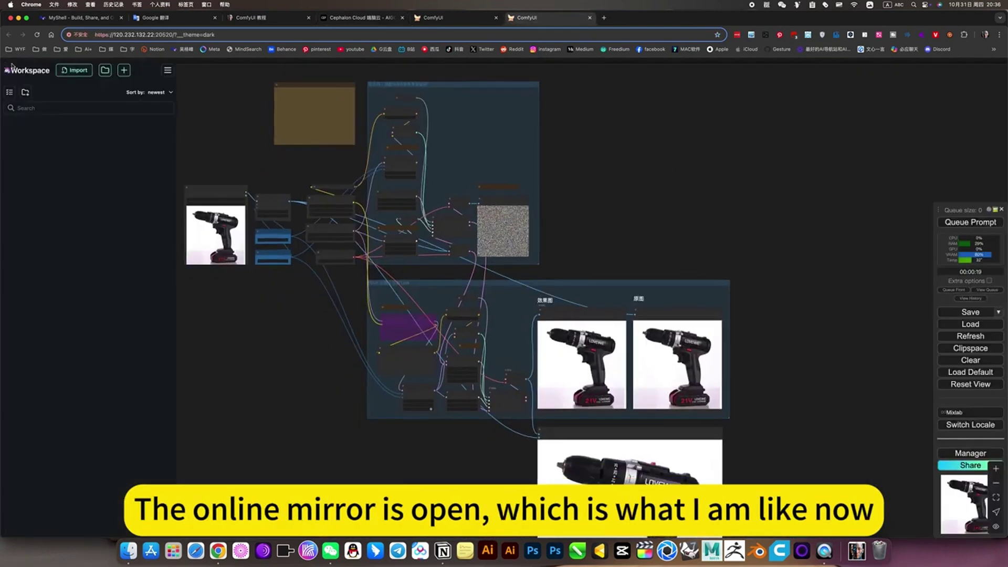
{"action": "left_click", "coordinate": [10, 67]}
{"action": "left_click", "coordinate": [8, 125]}
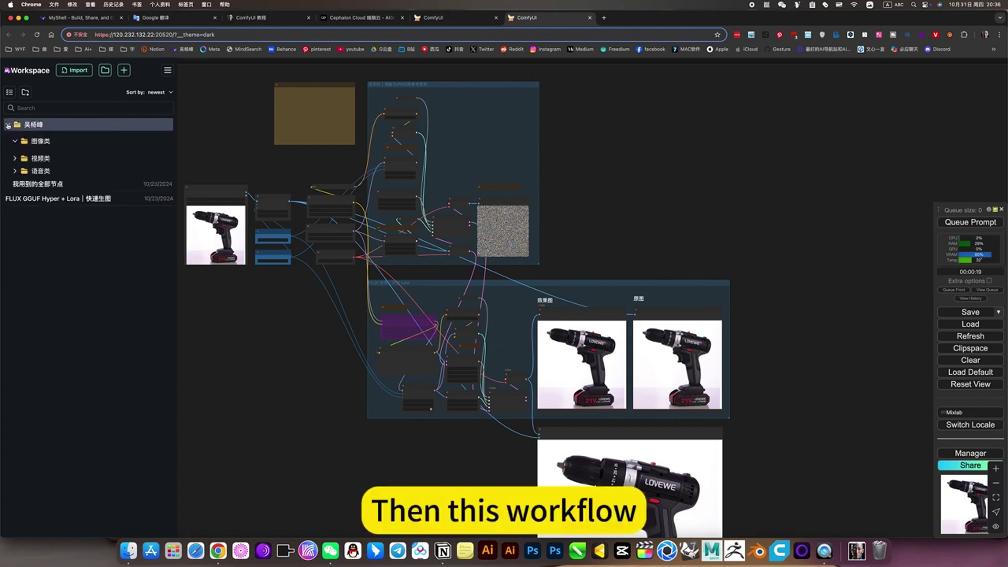
{"action": "left_click", "coordinate": [14, 141]}
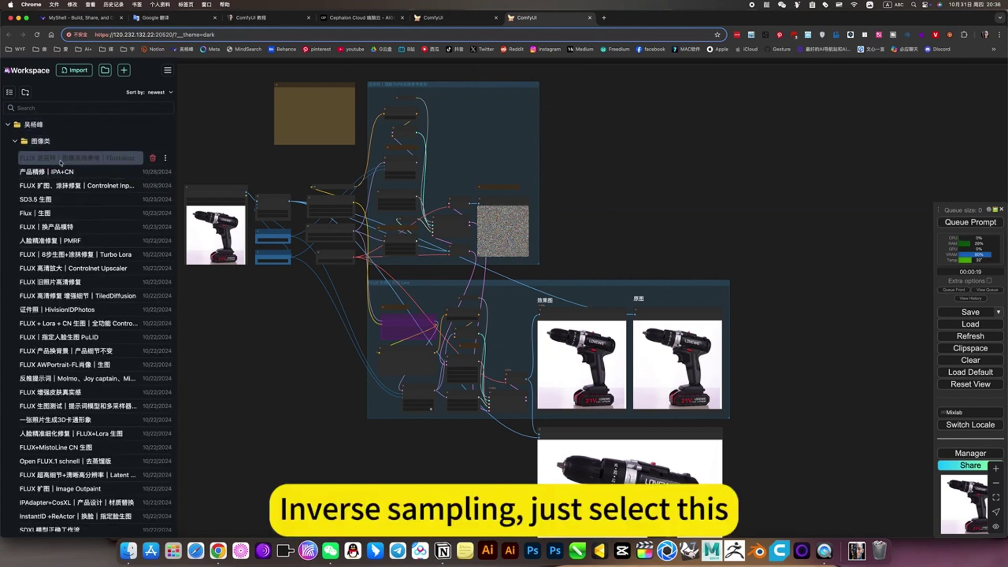
Step: Select the FLUX 逆采样 workflow, then collapse the 图像类 folder
{"action": "left_click", "coordinate": [47, 159]}
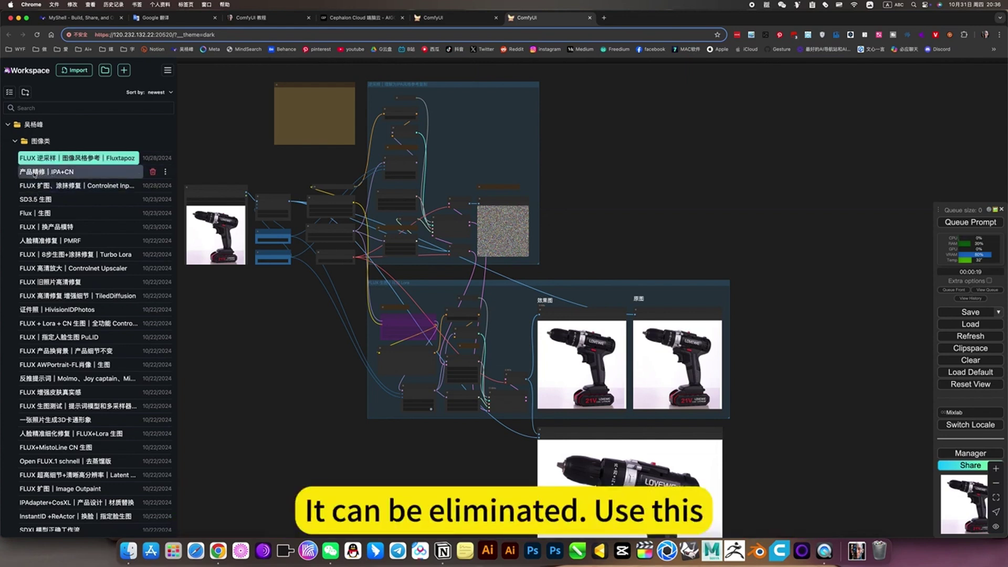
{"action": "left_click", "coordinate": [54, 158]}
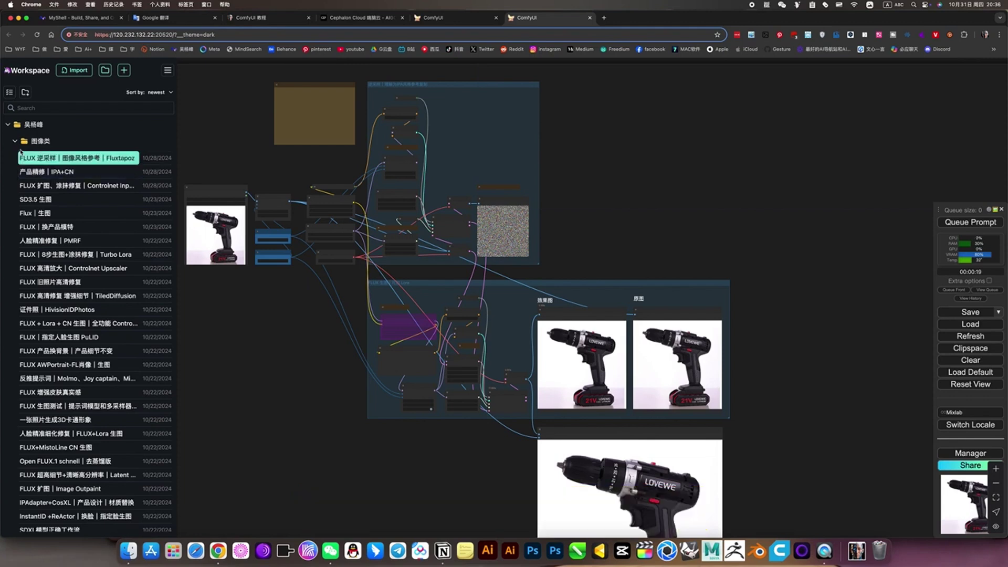
{"action": "scroll", "coordinate": [60, 231], "scroll_direction": "down", "scroll_amount": 5}
{"action": "scroll", "coordinate": [61, 237], "scroll_direction": "up", "scroll_amount": 5}
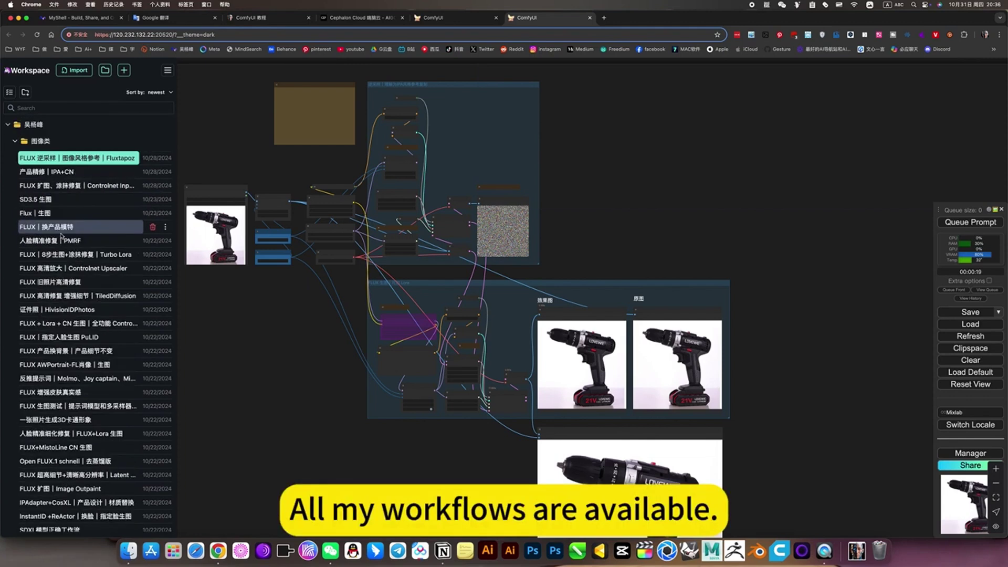
{"action": "left_click", "coordinate": [14, 142]}
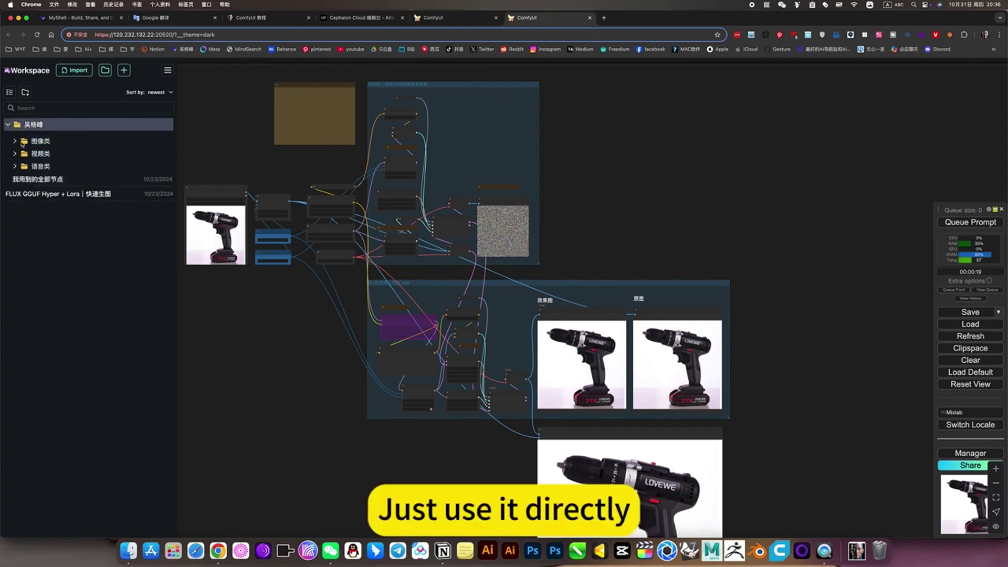
Step: Expand and collapse the 视频类 and 语音类 folders, then reopen 图像类
{"action": "left_click", "coordinate": [39, 154]}
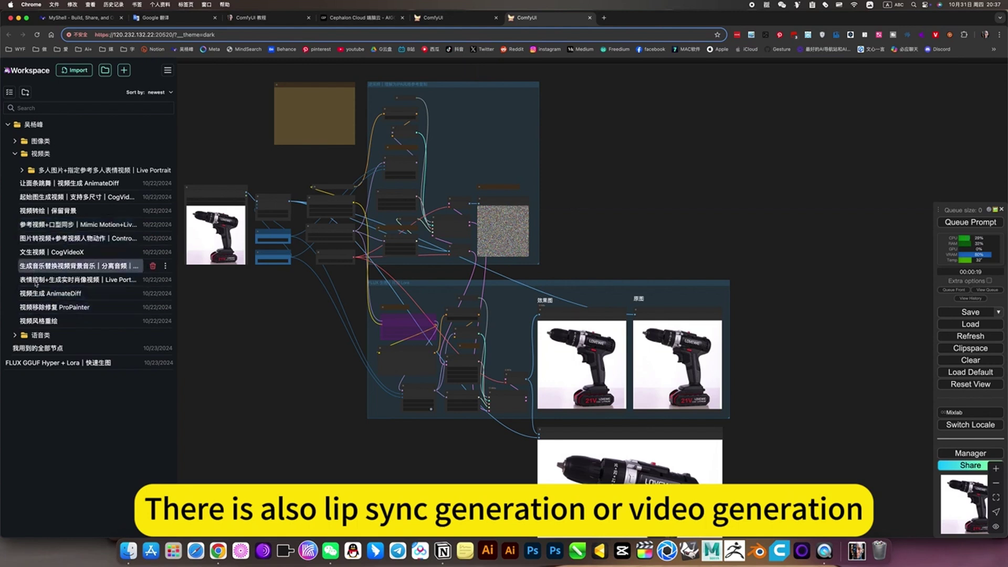
{"action": "left_click", "coordinate": [14, 154]}
{"action": "left_click", "coordinate": [15, 166]}
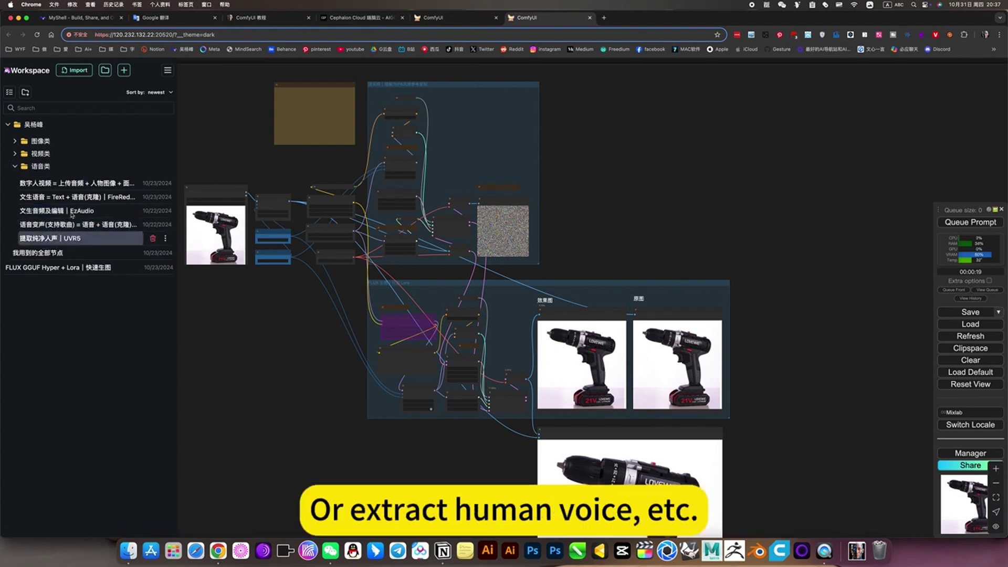
{"action": "left_click", "coordinate": [19, 167]}
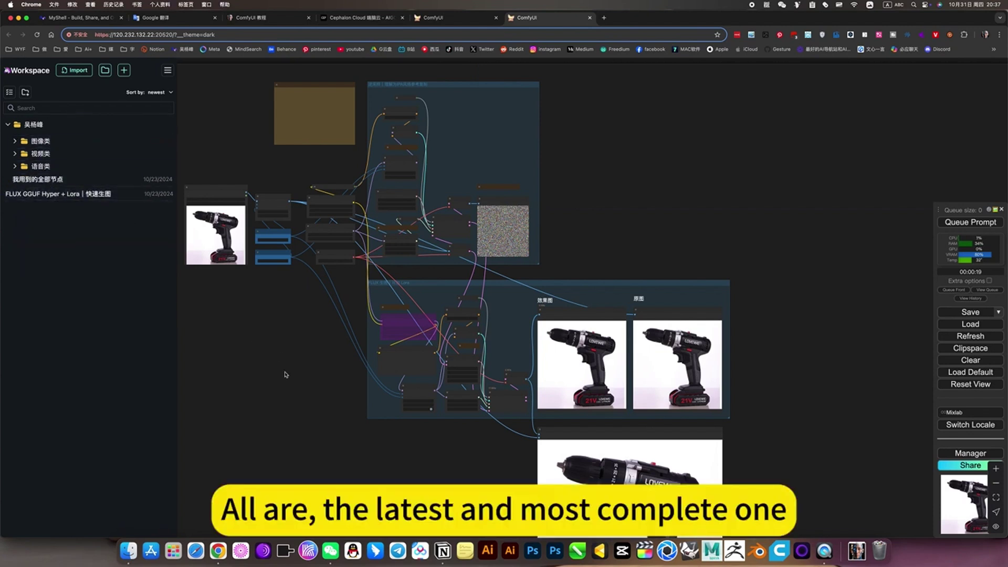
{"action": "left_click", "coordinate": [15, 146]}
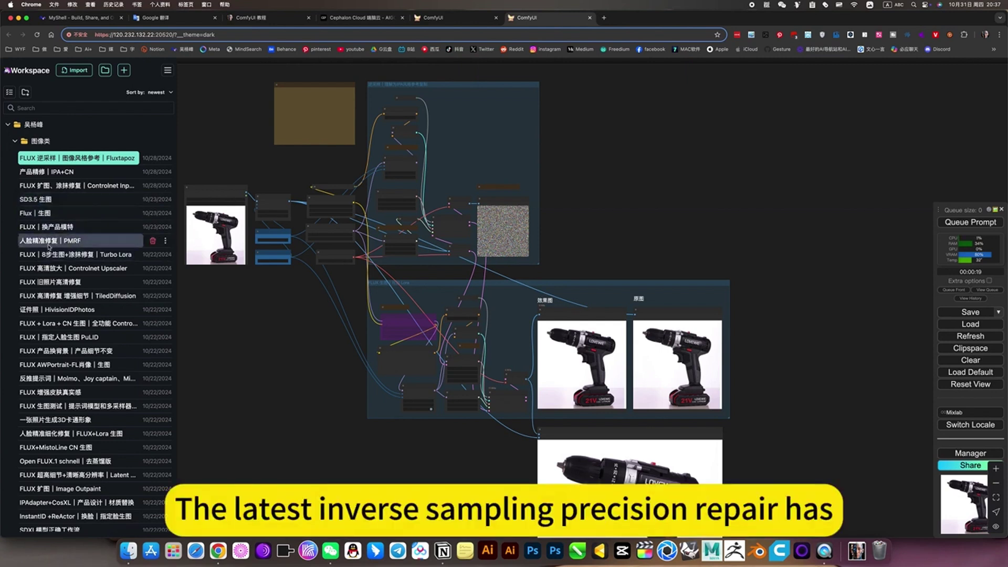
Step: Close the Workspace panel and nudge the canvas slightly
{"action": "left_click", "coordinate": [268, 334]}
{"action": "scroll", "coordinate": [574, 225], "scroll_direction": "right", "scroll_amount": 3}
{"action": "scroll", "coordinate": [742, 306], "scroll_direction": "down", "scroll_amount": 1}
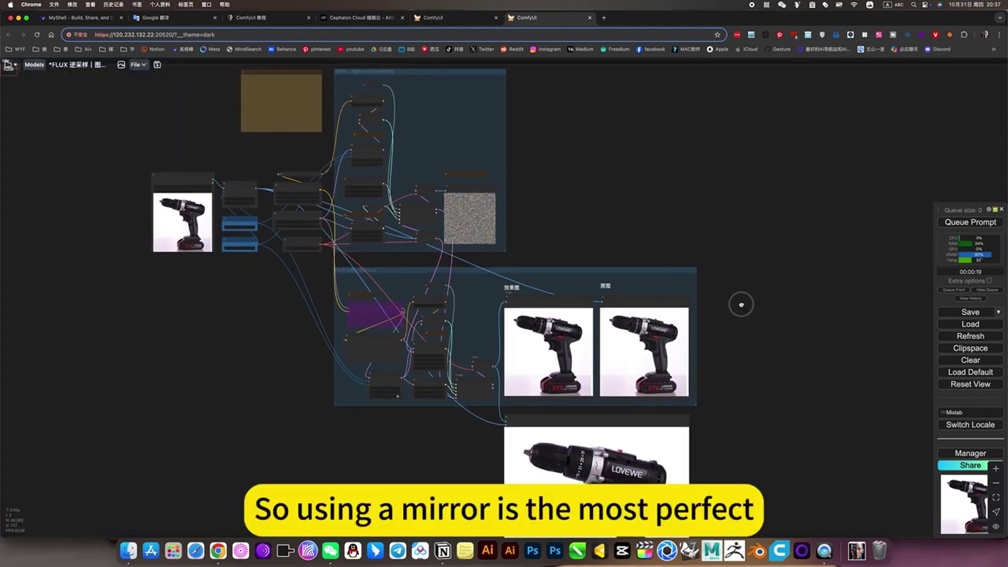
Step: Open the ComfyUI 教程 Notion page and expand its 图像类 workflow list
{"action": "left_click", "coordinate": [245, 18]}
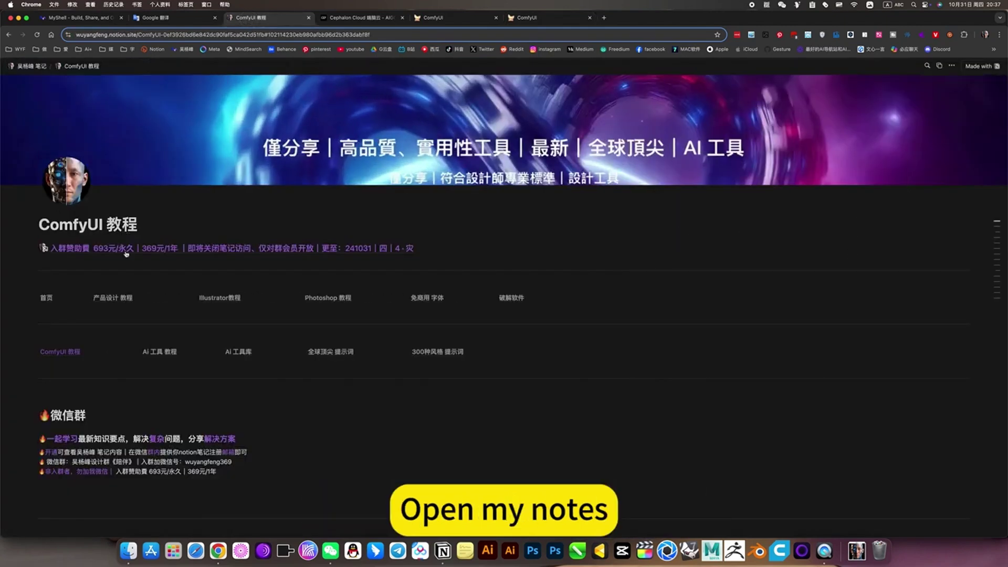
{"action": "left_click", "coordinate": [68, 352]}
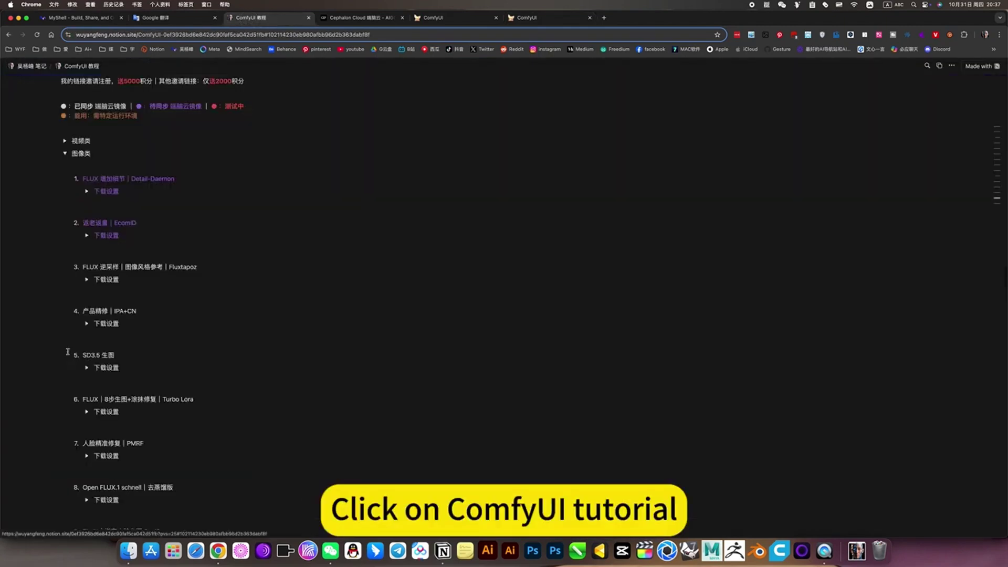
{"action": "left_click", "coordinate": [76, 155]}
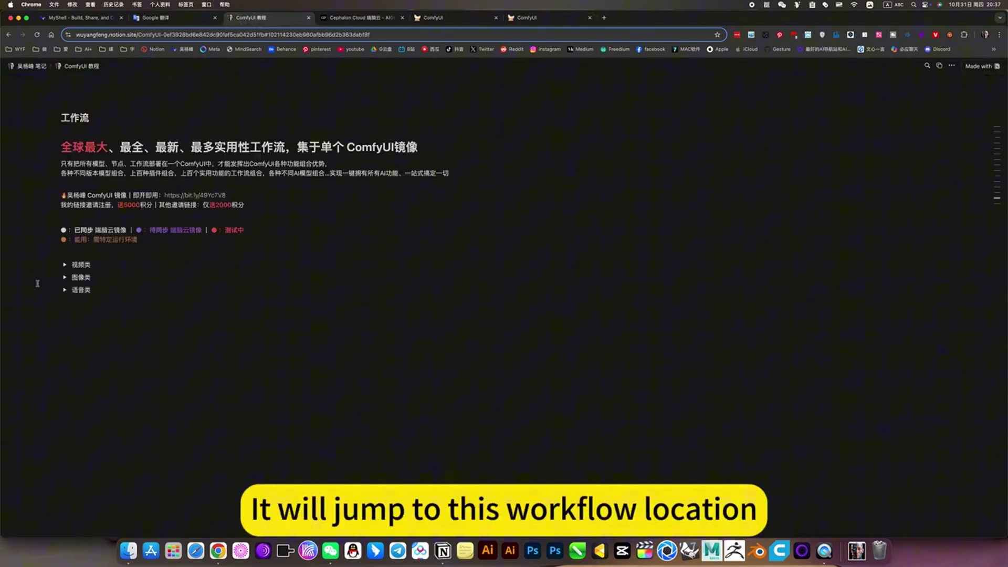
{"action": "left_click", "coordinate": [65, 279]}
Step: Highlight 逆采样 in item 3's title, collapse the list, and return to ComfyUI
{"action": "scroll", "coordinate": [62, 275], "scroll_direction": "down", "scroll_amount": 3}
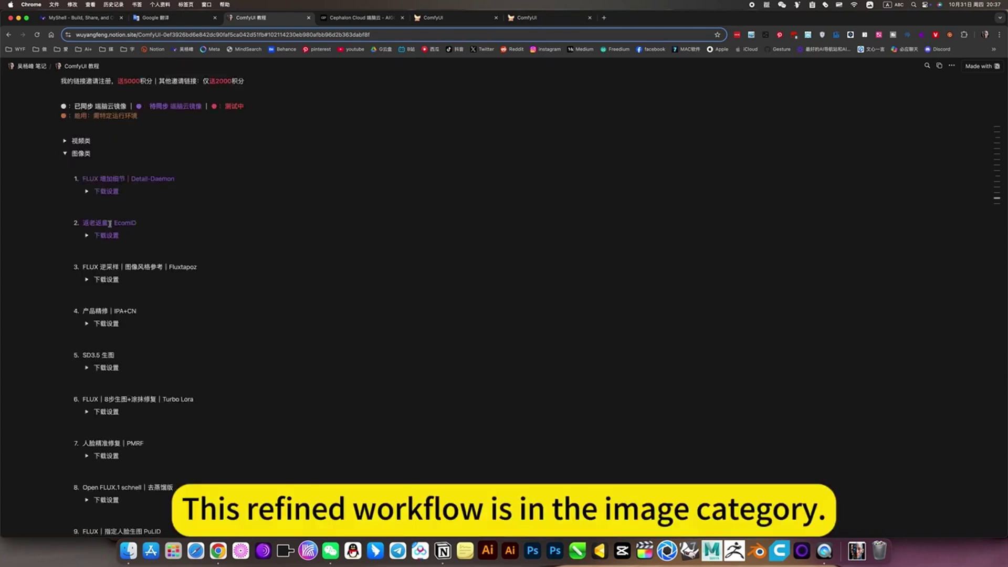
{"action": "left_click_drag", "start_coordinate": [83, 266], "coordinate": [197, 268]}
{"action": "left_click", "coordinate": [99, 265]}
{"action": "left_click_drag", "start_coordinate": [97, 266], "coordinate": [119, 267]}
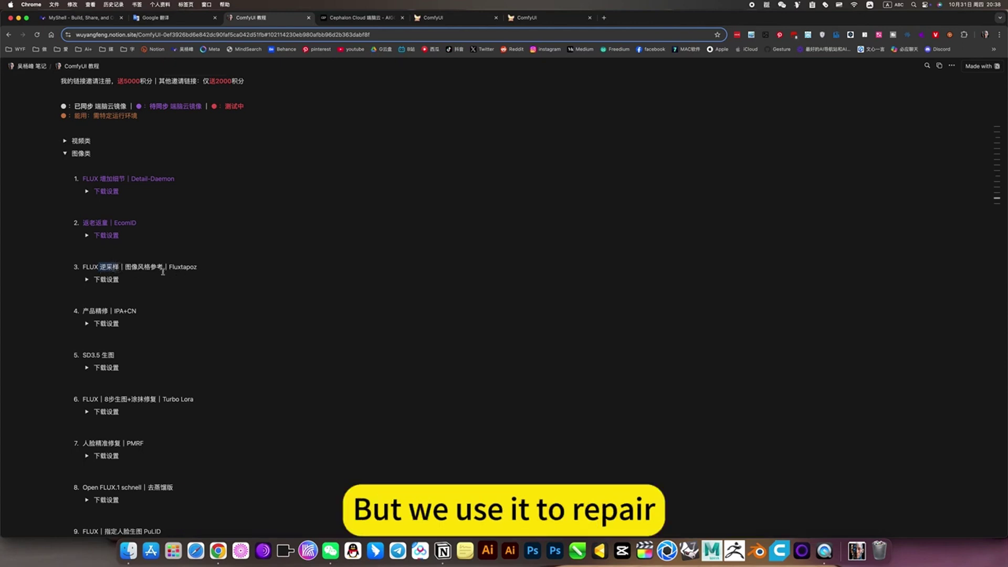
{"action": "left_click", "coordinate": [65, 153]}
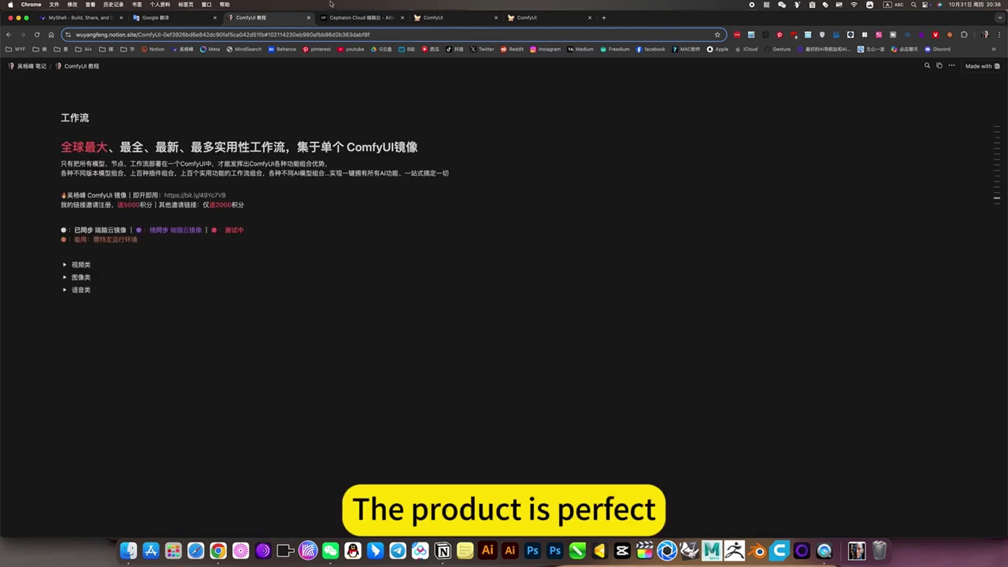
{"action": "left_click", "coordinate": [532, 17]}
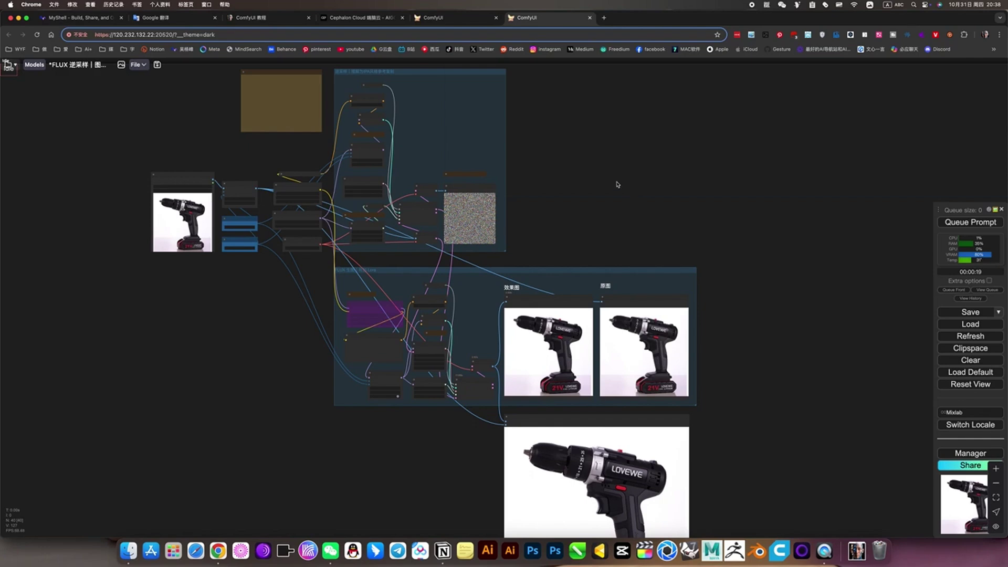
{"action": "left_click_drag", "start_coordinate": [558, 157], "coordinate": [692, 180]}
{"action": "scroll", "coordinate": [449, 170], "scroll_direction": "up", "scroll_amount": 10}
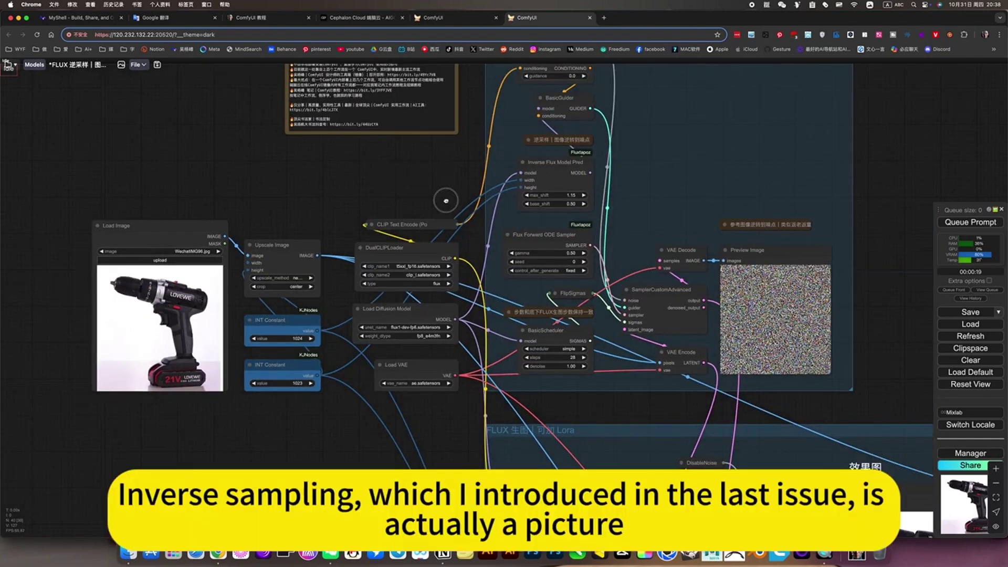
{"action": "left_click_drag", "start_coordinate": [446, 201], "coordinate": [503, 225]}
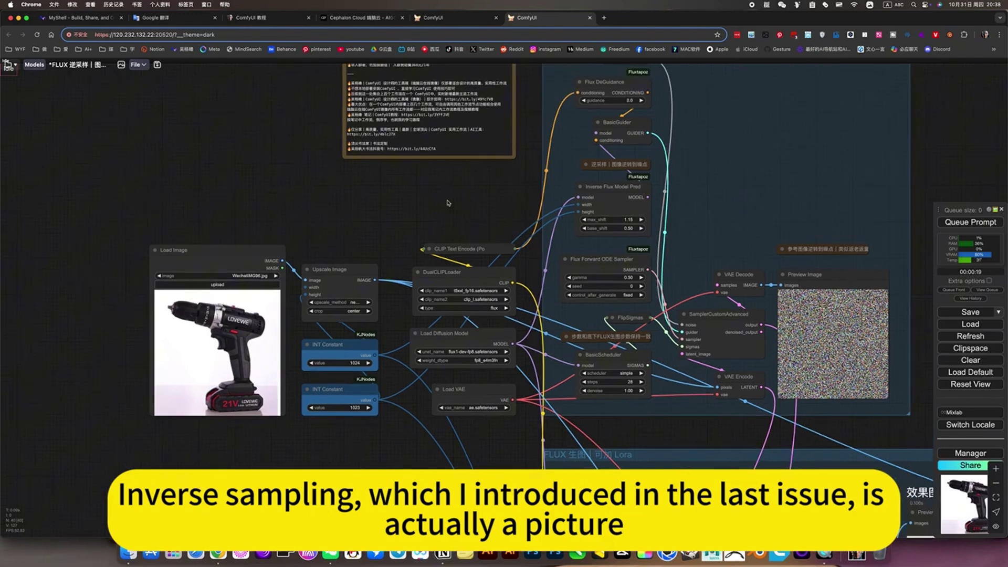
{"action": "left_click_drag", "start_coordinate": [402, 204], "coordinate": [204, 325]}
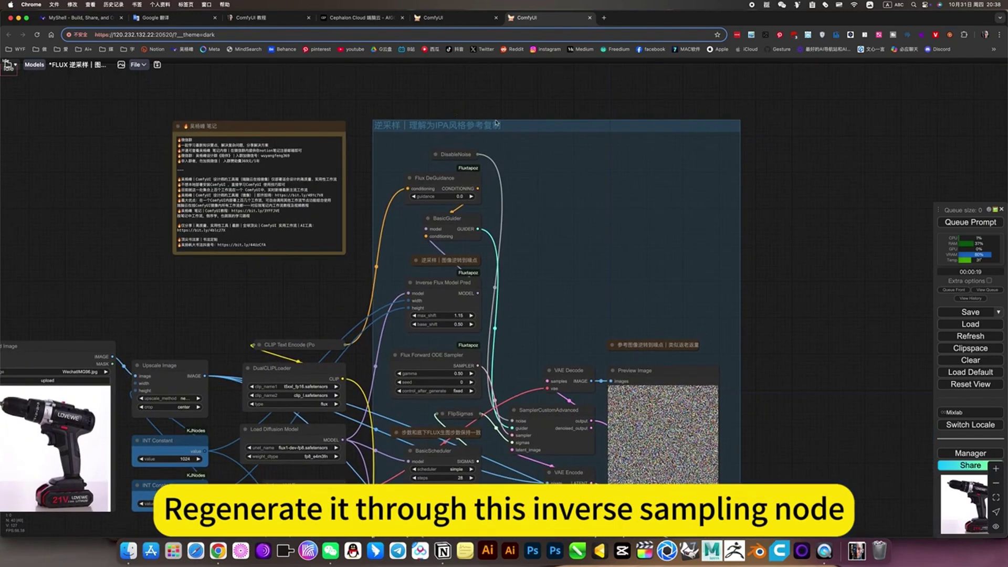
{"action": "left_click_drag", "start_coordinate": [796, 382], "coordinate": [802, 297]}
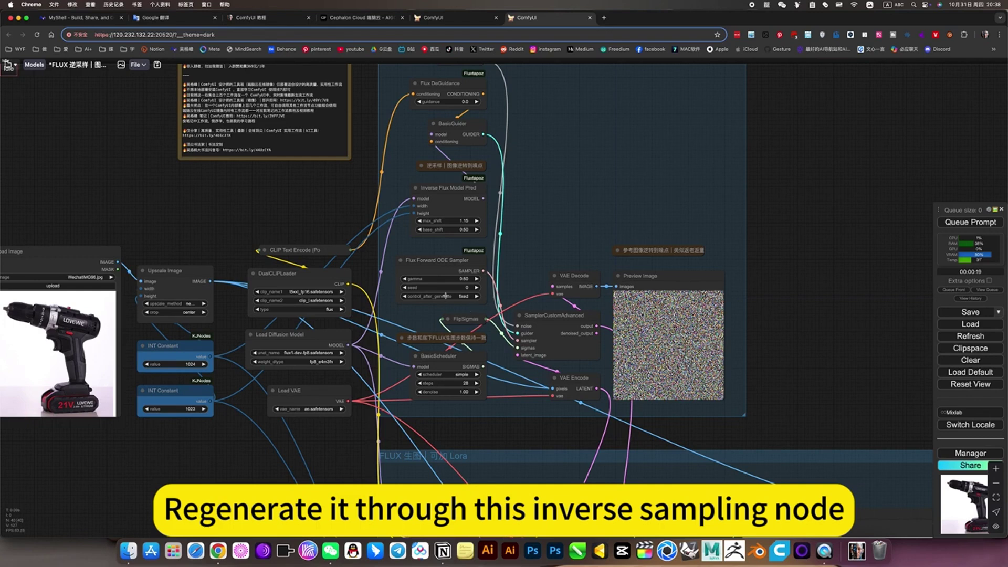
{"action": "left_click_drag", "start_coordinate": [789, 333], "coordinate": [817, 317]}
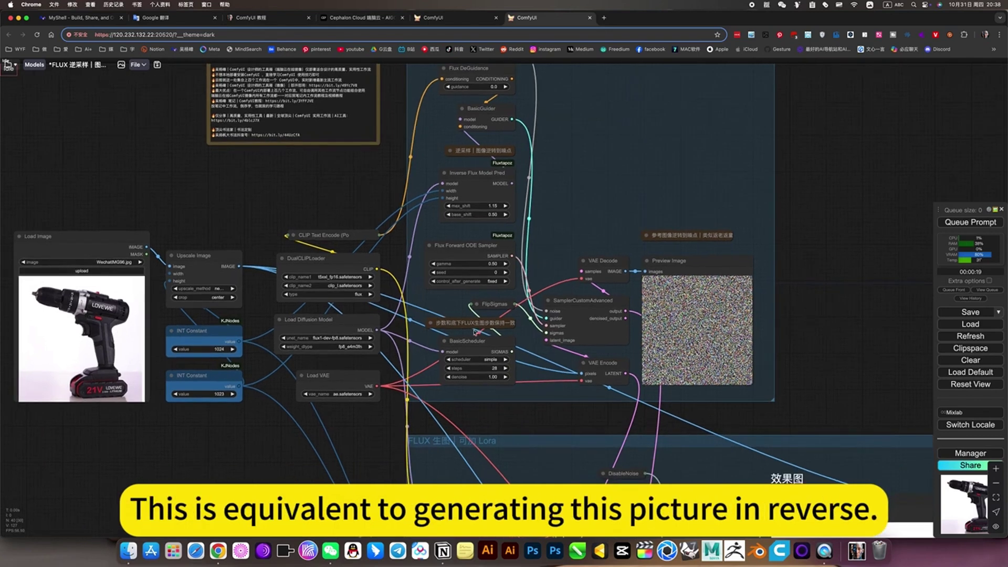
{"action": "left_click_drag", "start_coordinate": [792, 360], "coordinate": [740, 404]}
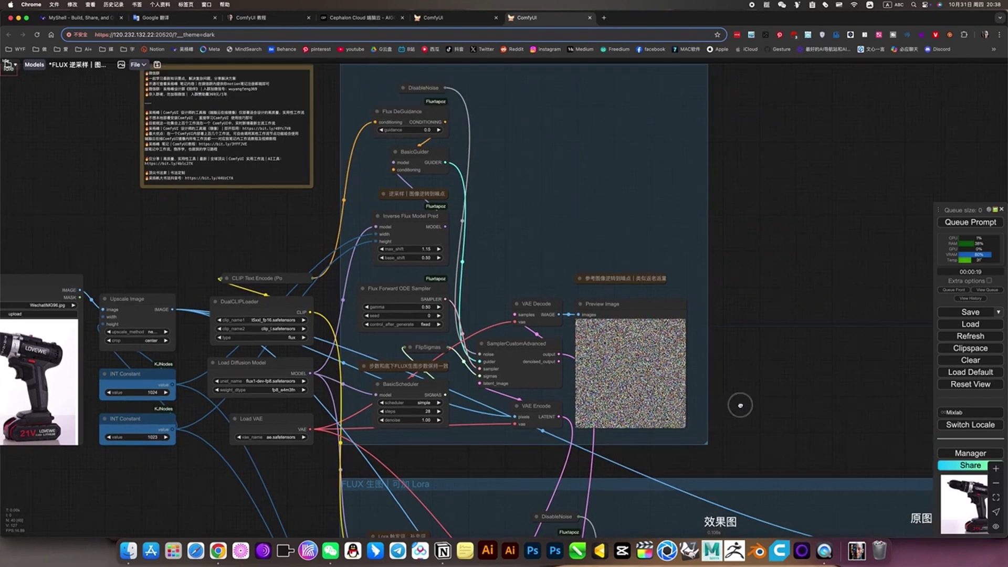
{"action": "left_click_drag", "start_coordinate": [756, 369], "coordinate": [783, 288]}
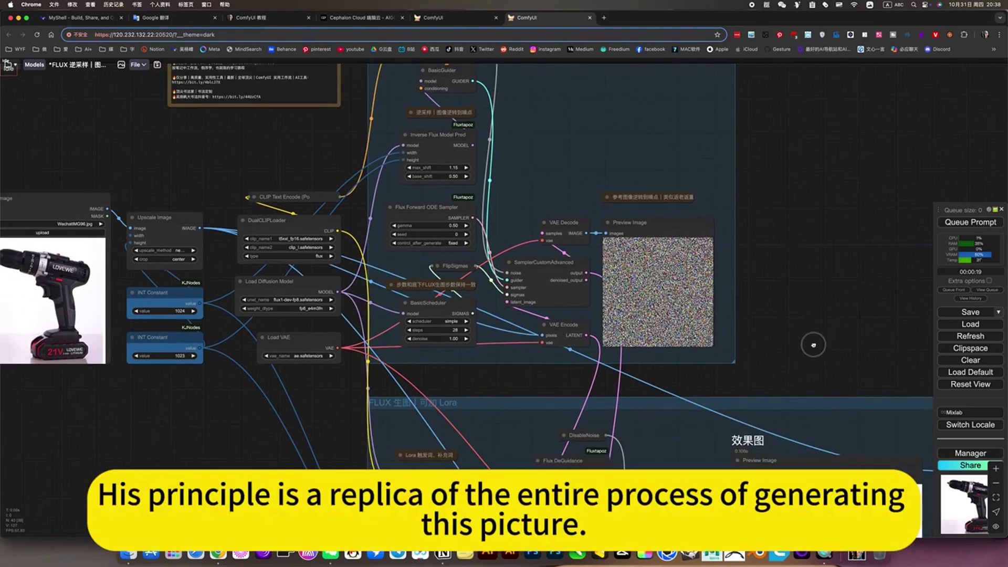
{"action": "left_click_drag", "start_coordinate": [816, 348], "coordinate": [812, 252]}
{"action": "scroll", "coordinate": [313, 339], "scroll_direction": "down", "scroll_amount": 5}
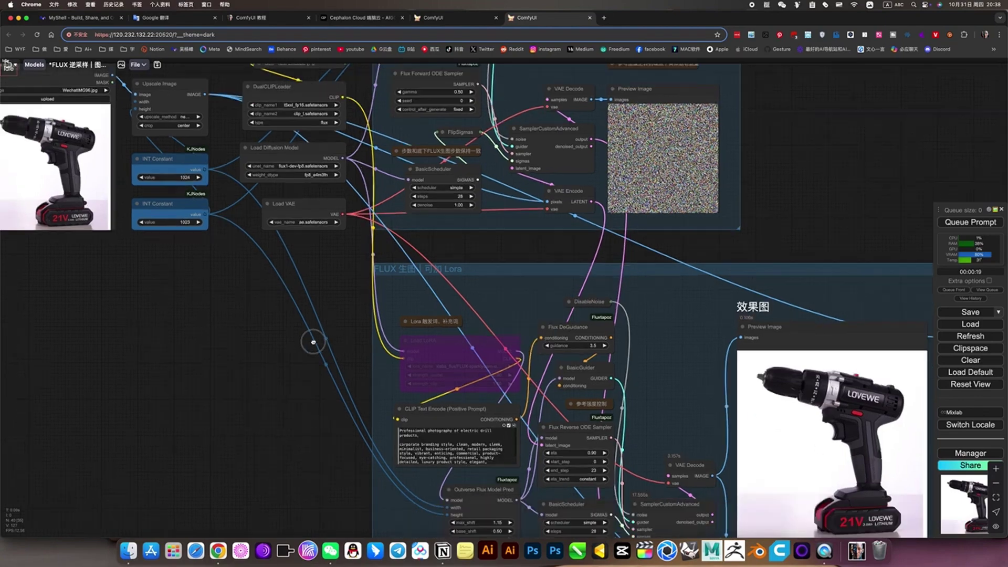
{"action": "scroll", "coordinate": [356, 329], "scroll_direction": "right", "scroll_amount": 5}
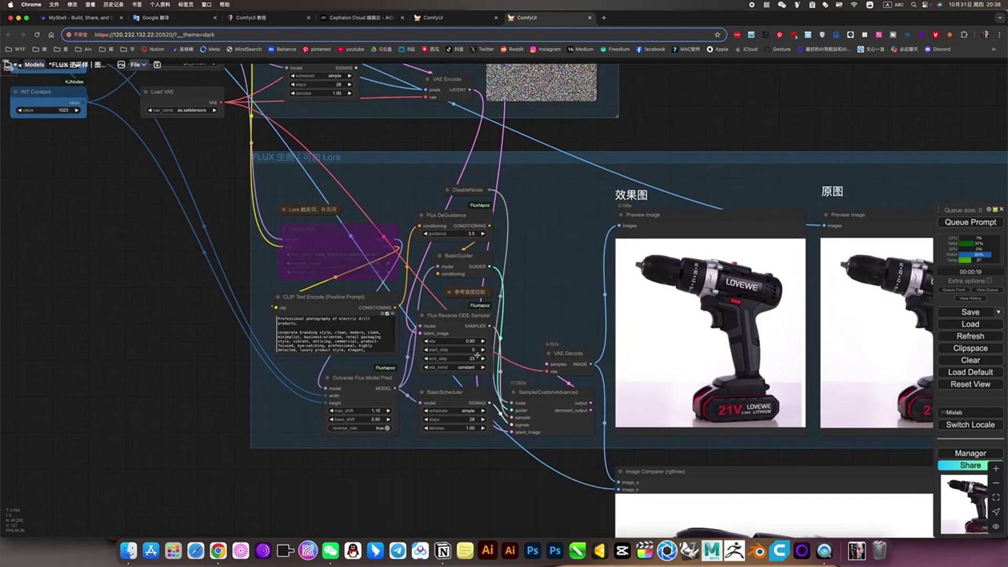
{"action": "scroll", "coordinate": [476, 355], "scroll_direction": "up", "scroll_amount": 5}
{"action": "scroll", "coordinate": [475, 376], "scroll_direction": "up", "scroll_amount": 2}
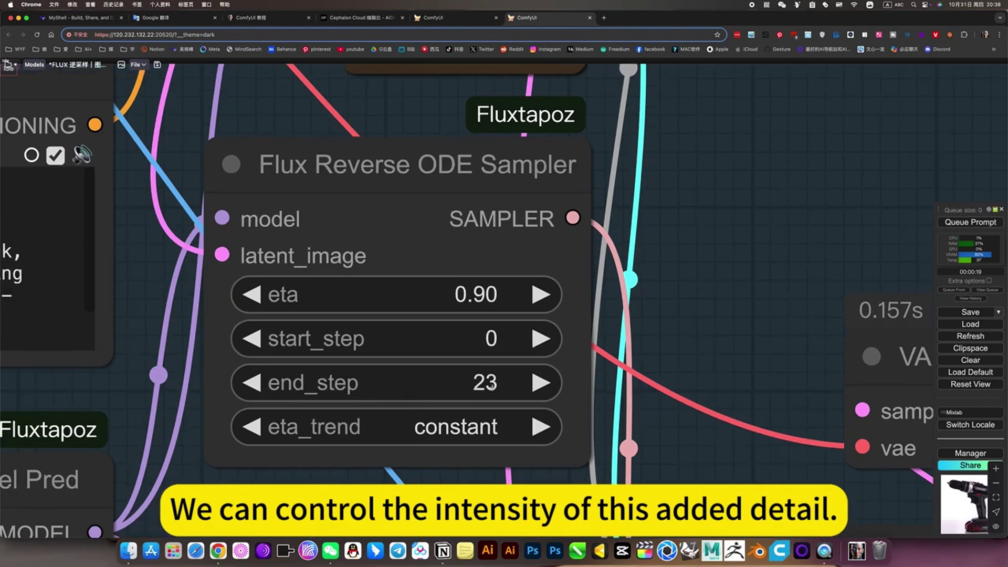
{"action": "scroll", "coordinate": [489, 385], "scroll_direction": "down", "scroll_amount": 15}
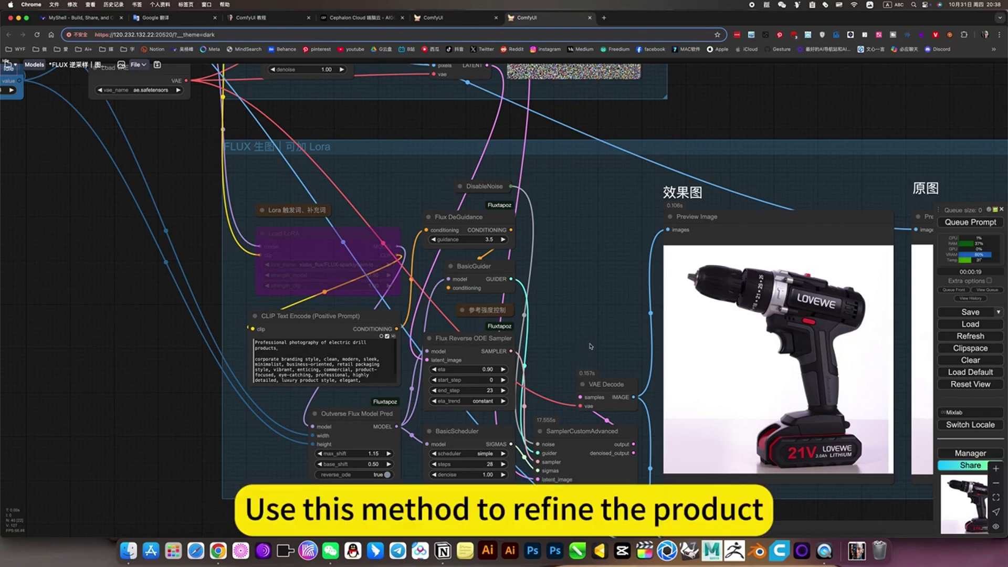
{"action": "left_click_drag", "start_coordinate": [553, 511], "coordinate": [353, 413]}
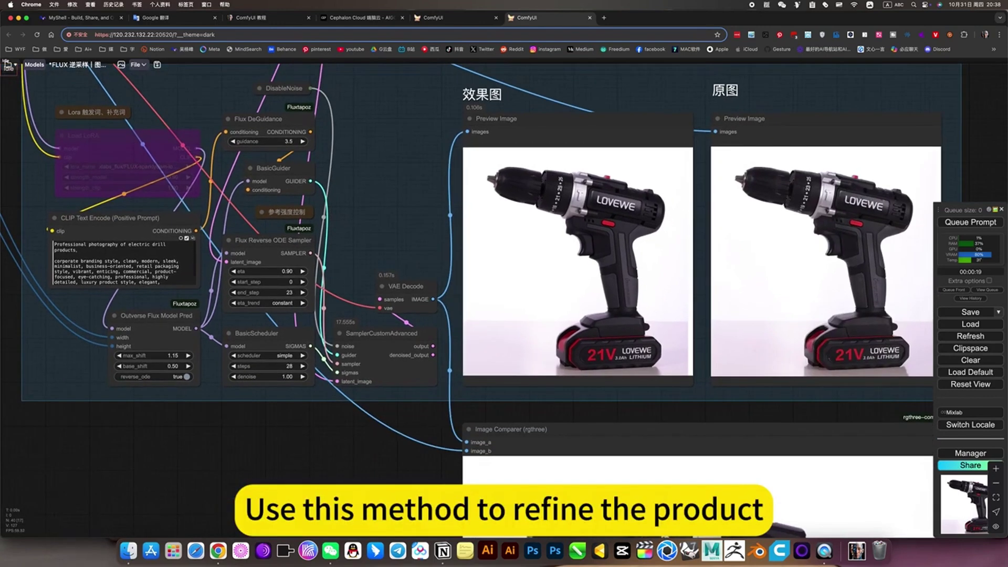
{"action": "left_click_drag", "start_coordinate": [351, 480], "coordinate": [193, 203]}
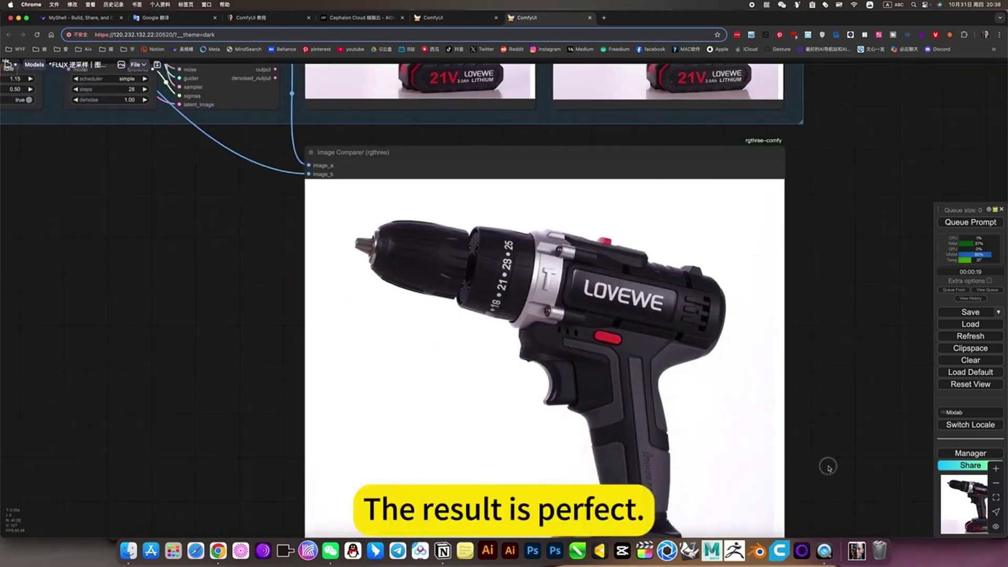
{"action": "scroll", "coordinate": [765, 344], "scroll_direction": "up", "scroll_amount": 3}
{"action": "scroll", "coordinate": [618, 445], "scroll_direction": "up", "scroll_amount": 5}
{"action": "scroll", "coordinate": [618, 445], "scroll_direction": "up", "scroll_amount": 2}
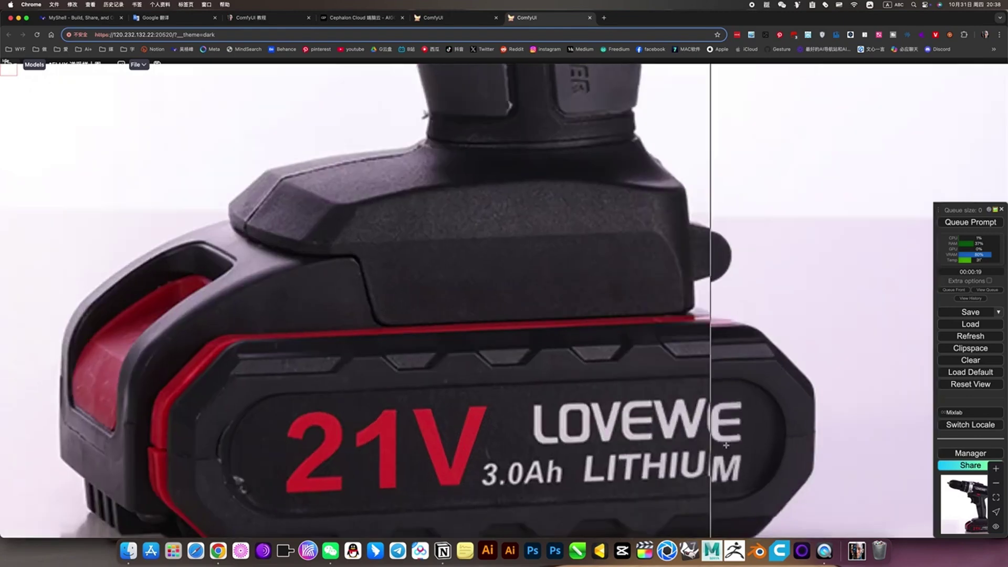
{"action": "scroll", "coordinate": [477, 420], "scroll_direction": "up", "scroll_amount": 1}
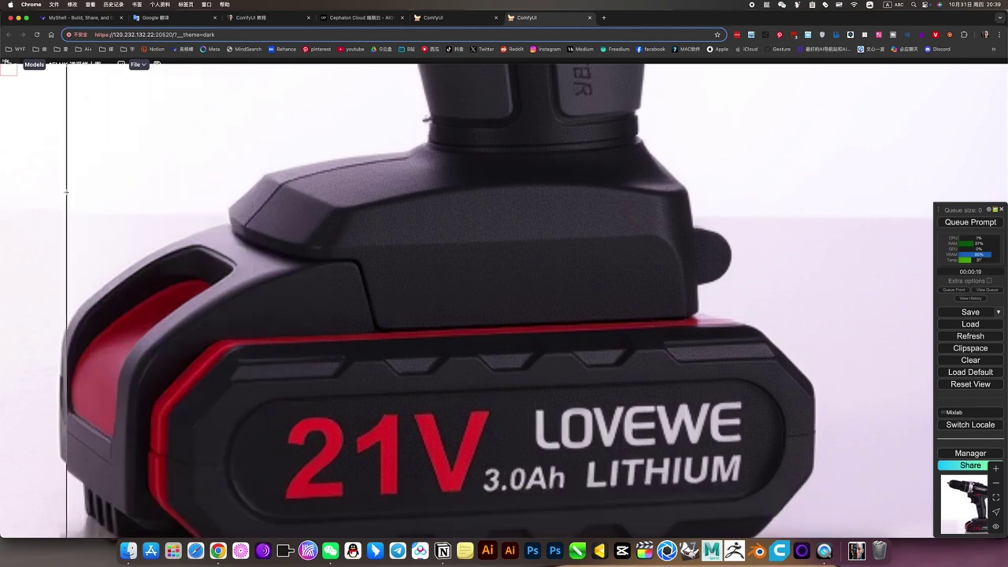
{"action": "scroll", "coordinate": [64, 186], "scroll_direction": "down", "scroll_amount": 3}
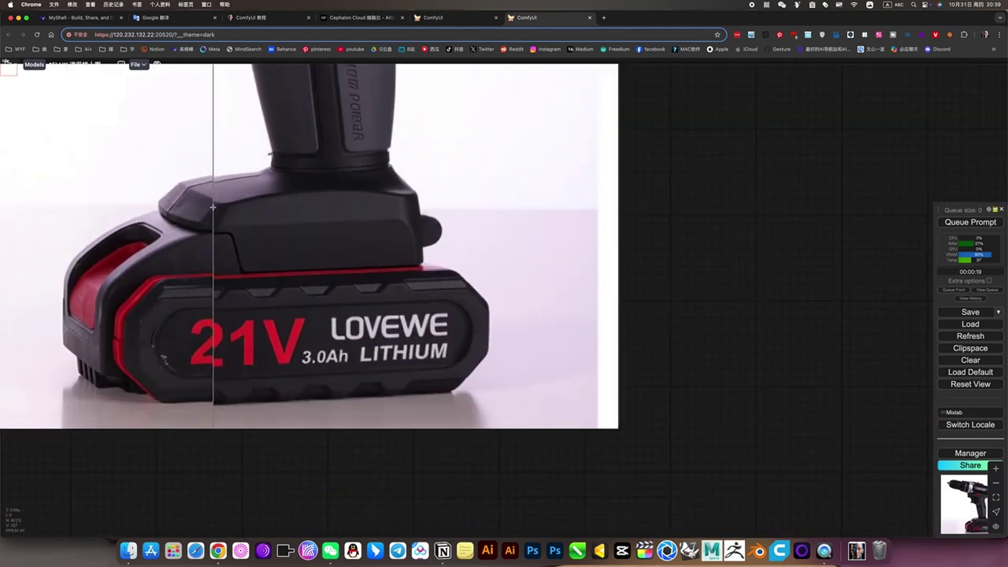
{"action": "scroll", "coordinate": [307, 446], "scroll_direction": "down", "scroll_amount": 3}
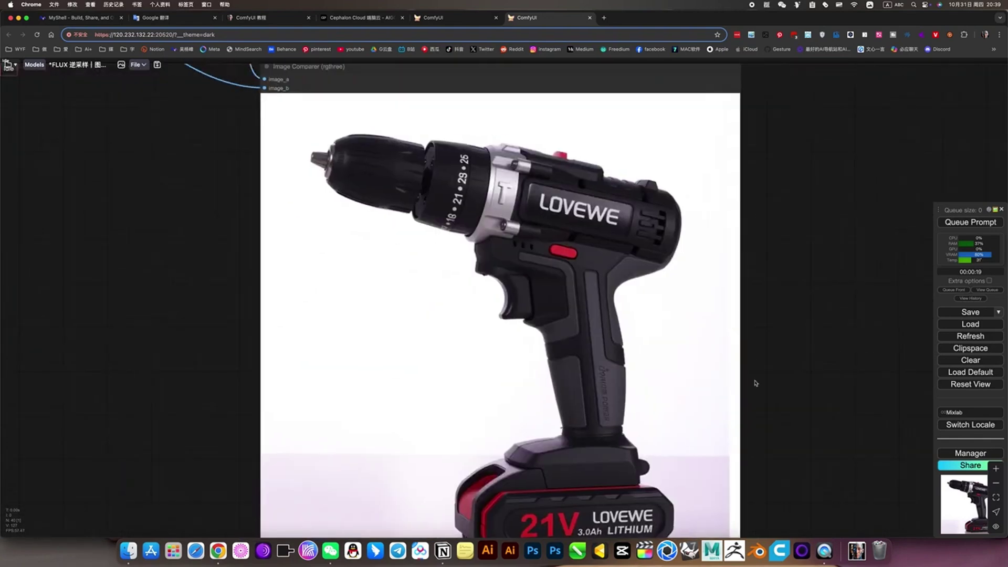
{"action": "scroll", "coordinate": [753, 382], "scroll_direction": "down", "scroll_amount": 5}
{"action": "scroll", "coordinate": [523, 339], "scroll_direction": "down", "scroll_amount": 2}
{"action": "scroll", "coordinate": [545, 351], "scroll_direction": "up", "scroll_amount": 10}
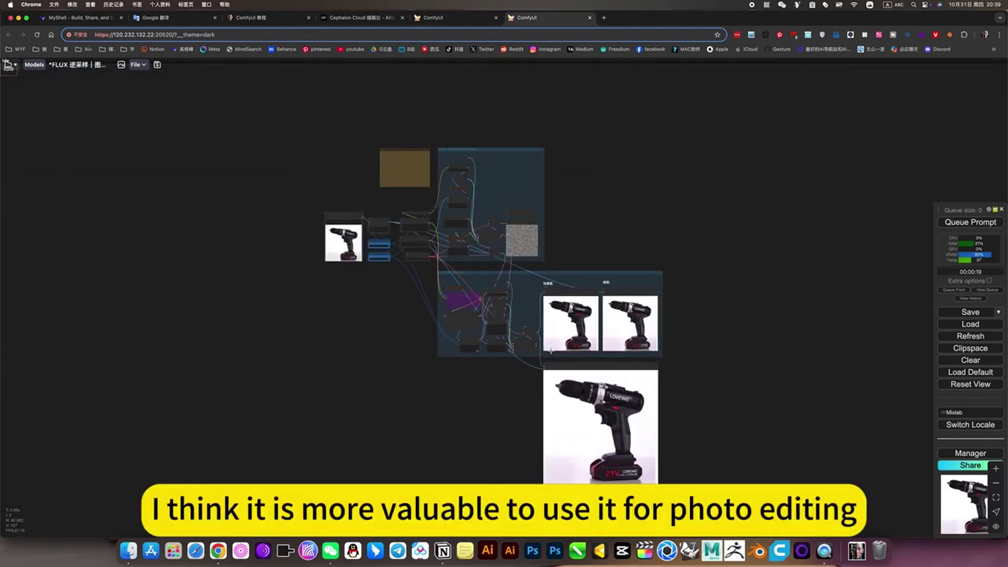
{"action": "scroll", "coordinate": [581, 101], "scroll_direction": "up", "scroll_amount": 10}
{"action": "scroll", "coordinate": [675, 146], "scroll_direction": "down", "scroll_amount": 5}
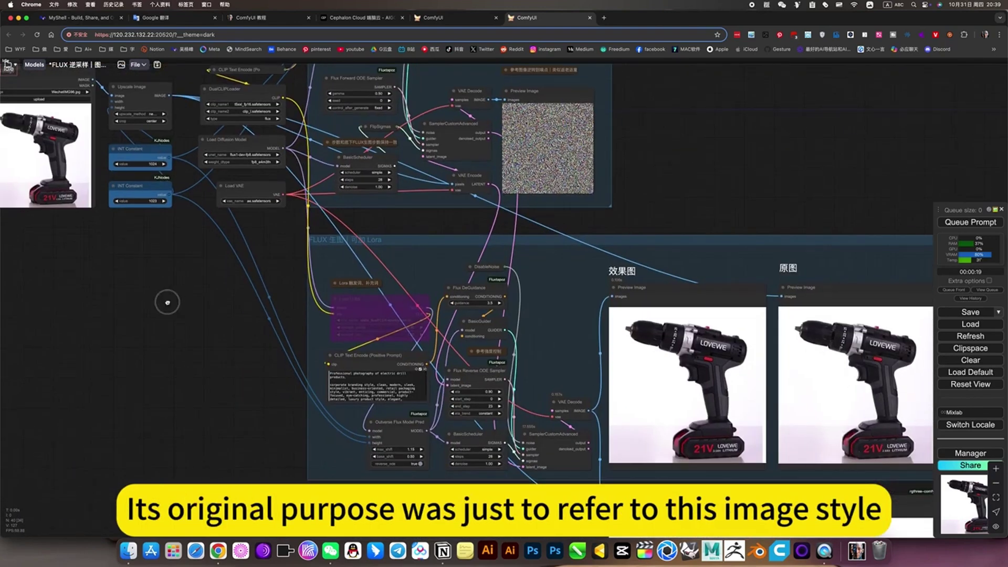
{"action": "scroll", "coordinate": [139, 294], "scroll_direction": "down", "scroll_amount": 2}
{"action": "scroll", "coordinate": [621, 302], "scroll_direction": "up", "scroll_amount": 10}
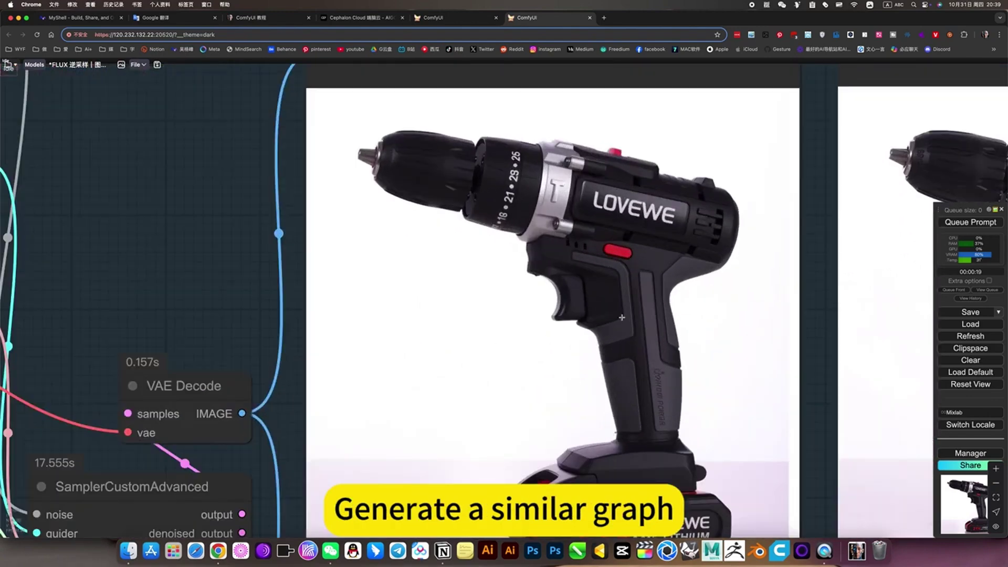
{"action": "scroll", "coordinate": [538, 332], "scroll_direction": "down", "scroll_amount": 5}
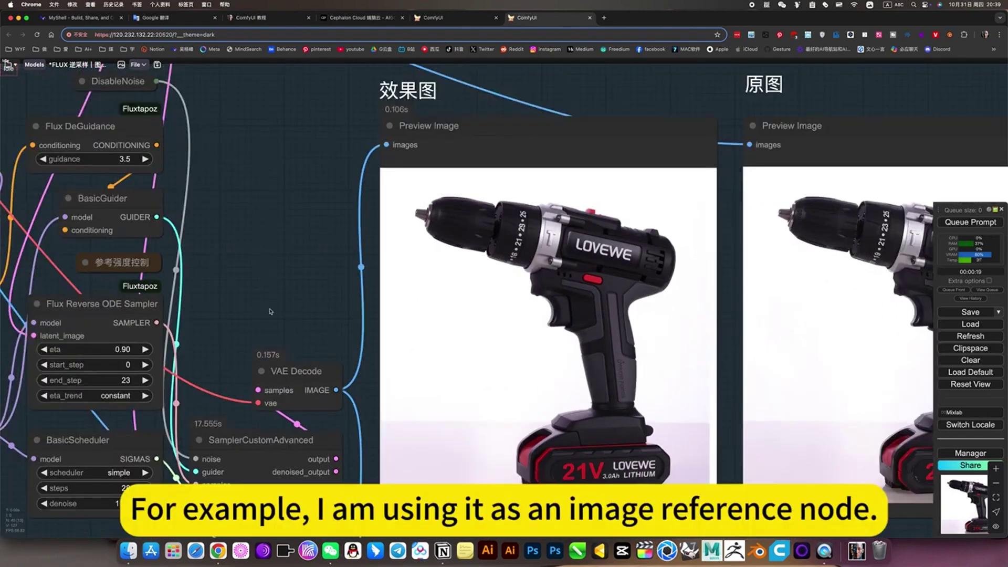
{"action": "scroll", "coordinate": [328, 301], "scroll_direction": "left", "scroll_amount": 5}
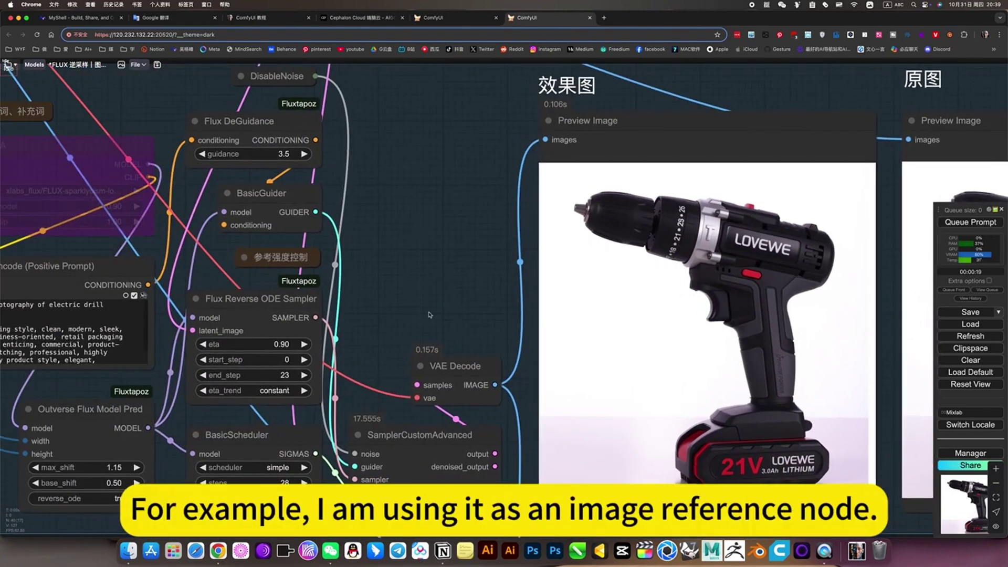
{"action": "scroll", "coordinate": [428, 315], "scroll_direction": "down", "scroll_amount": 5}
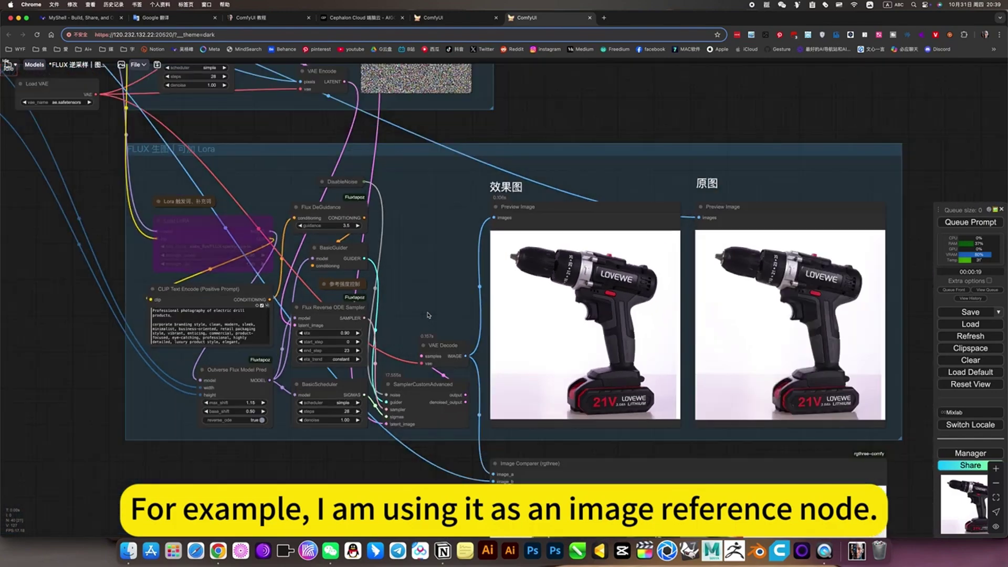
{"action": "scroll", "coordinate": [435, 302], "scroll_direction": "up", "scroll_amount": 5}
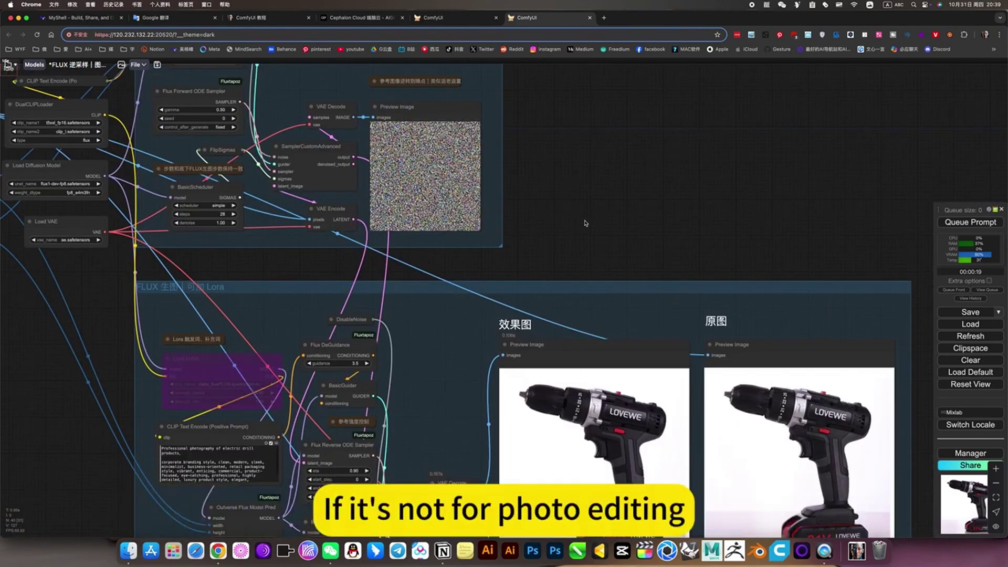
{"action": "scroll", "coordinate": [607, 83], "scroll_direction": "down", "scroll_amount": 5}
{"action": "scroll", "coordinate": [363, 379], "scroll_direction": "up", "scroll_amount": 2}
{"action": "scroll", "coordinate": [363, 379], "scroll_direction": "up", "scroll_amount": 10}
Step: Change the Flux Reverse ODE Sampler's end_step from 23 to 9
{"action": "left_click", "coordinate": [432, 308]}
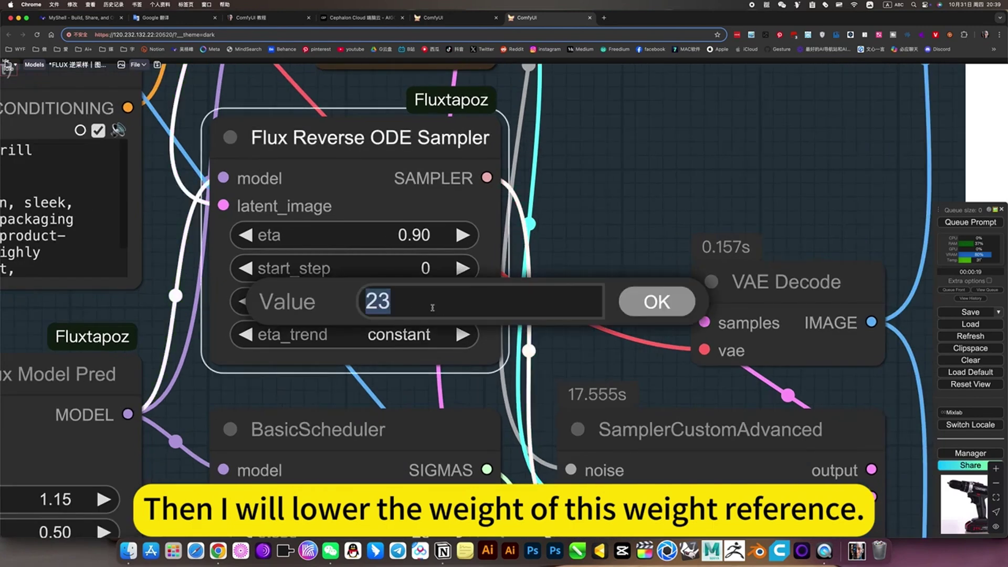
{"action": "type", "text": "9"}
{"action": "key", "text": "Return"}
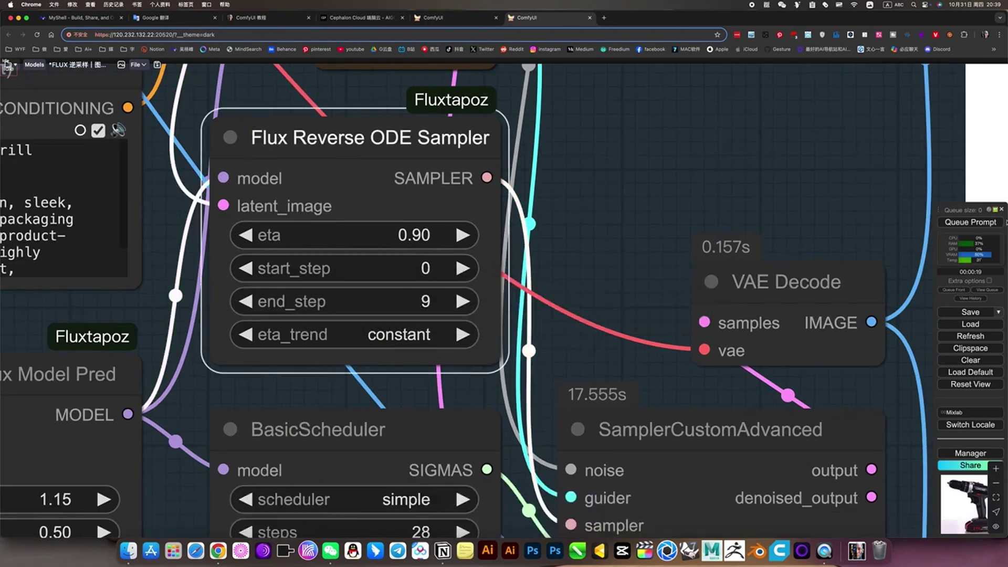
Step: Queue the workflow and follow its progress on the canvas
{"action": "left_click", "coordinate": [969, 222]}
{"action": "scroll", "coordinate": [789, 226], "scroll_direction": "down", "scroll_amount": 5}
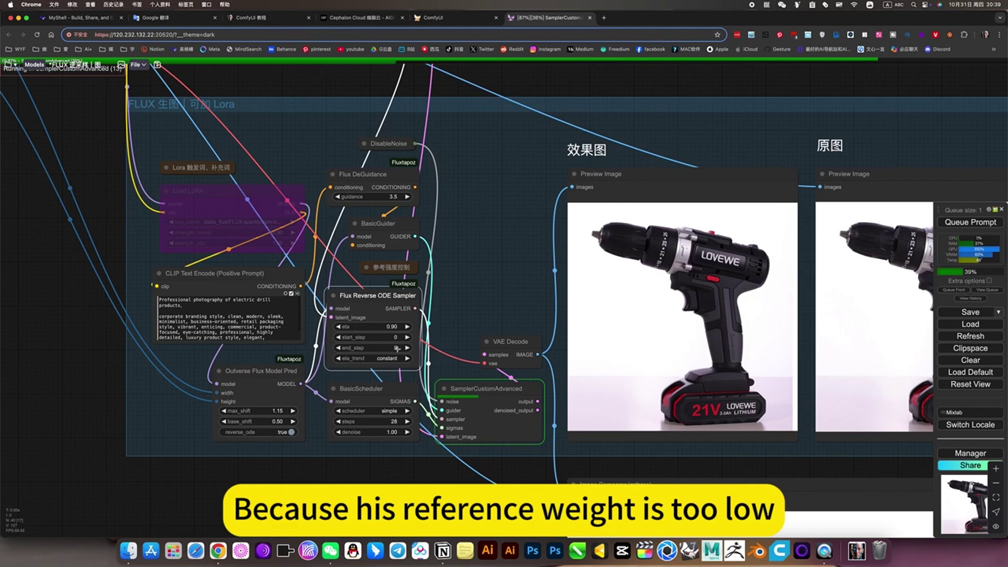
{"action": "scroll", "coordinate": [400, 296], "scroll_direction": "right", "scroll_amount": 5}
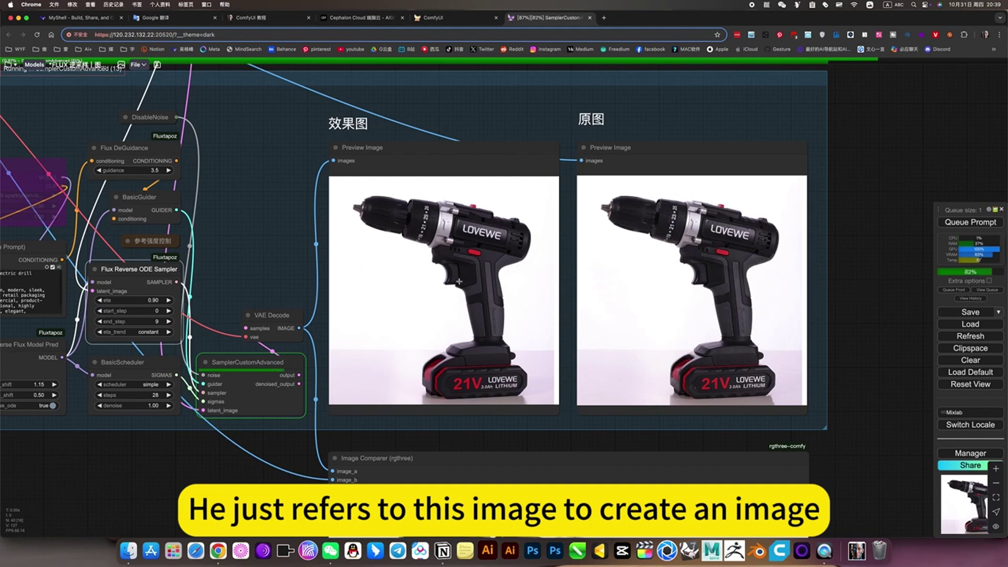
Step: Pan to the VAE Encode node and the noise image
{"action": "left_click_drag", "start_coordinate": [277, 234], "coordinate": [315, 366]}
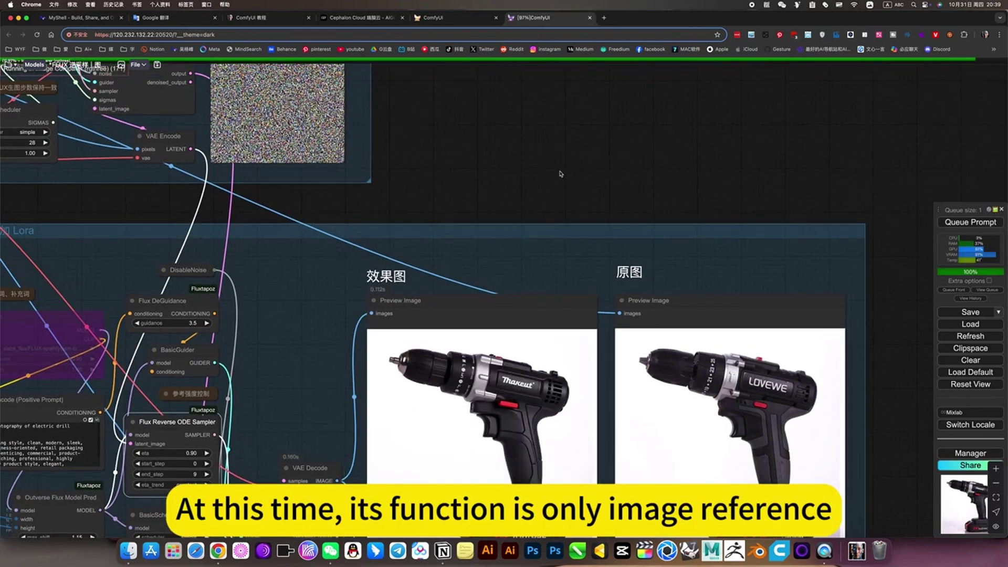
{"action": "left_click_drag", "start_coordinate": [554, 133], "coordinate": [552, 55]}
{"action": "scroll", "coordinate": [517, 409], "scroll_direction": "up", "scroll_amount": 5}
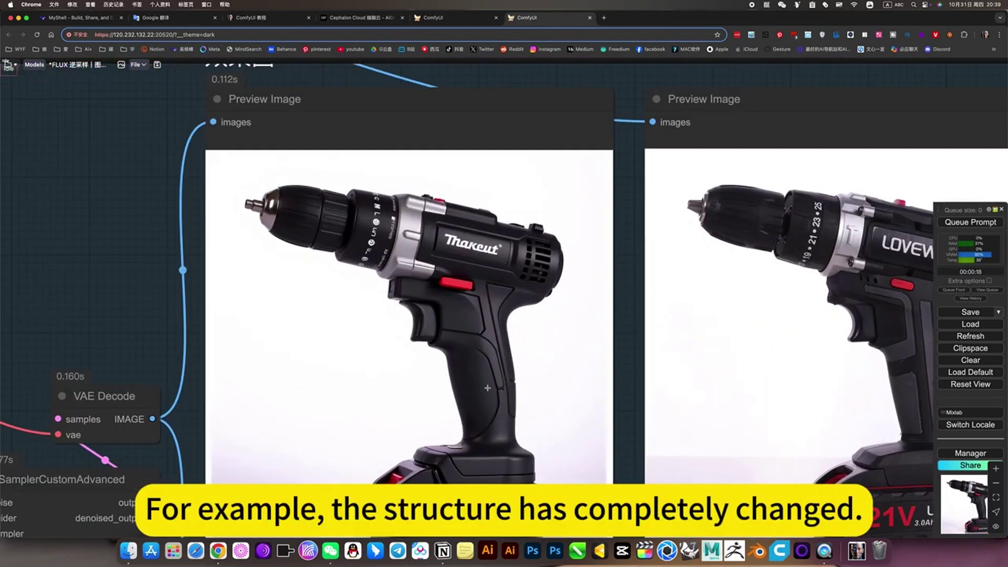
{"action": "scroll", "coordinate": [450, 420], "scroll_direction": "up", "scroll_amount": 3}
{"action": "scroll", "coordinate": [468, 425], "scroll_direction": "down", "scroll_amount": 3}
Step: Compare the Thakeut-branded drill render with the LOVEWE original across both previews
{"action": "left_click_drag", "start_coordinate": [620, 467], "coordinate": [498, 276]}
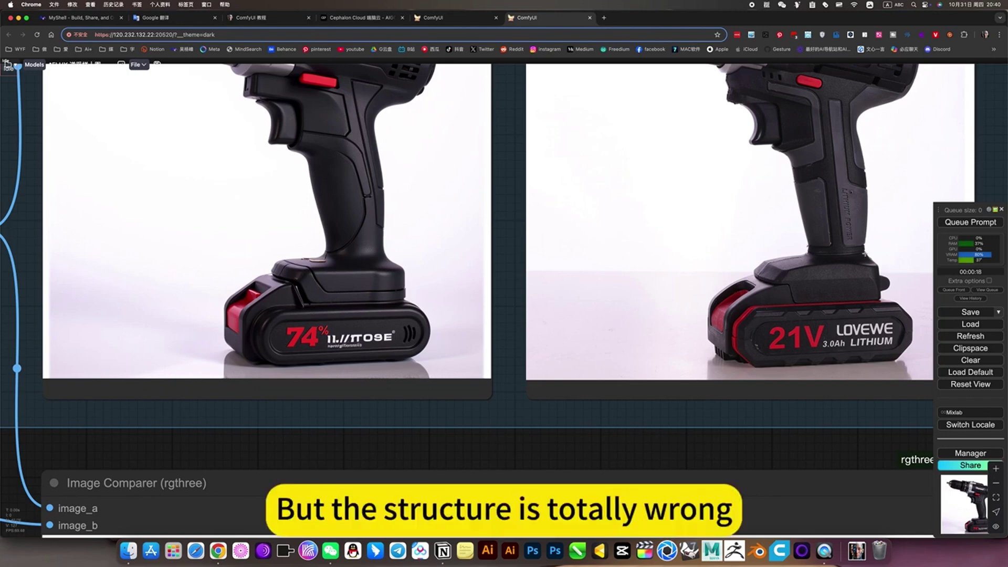
{"action": "left_click_drag", "start_coordinate": [531, 252], "coordinate": [676, 400]}
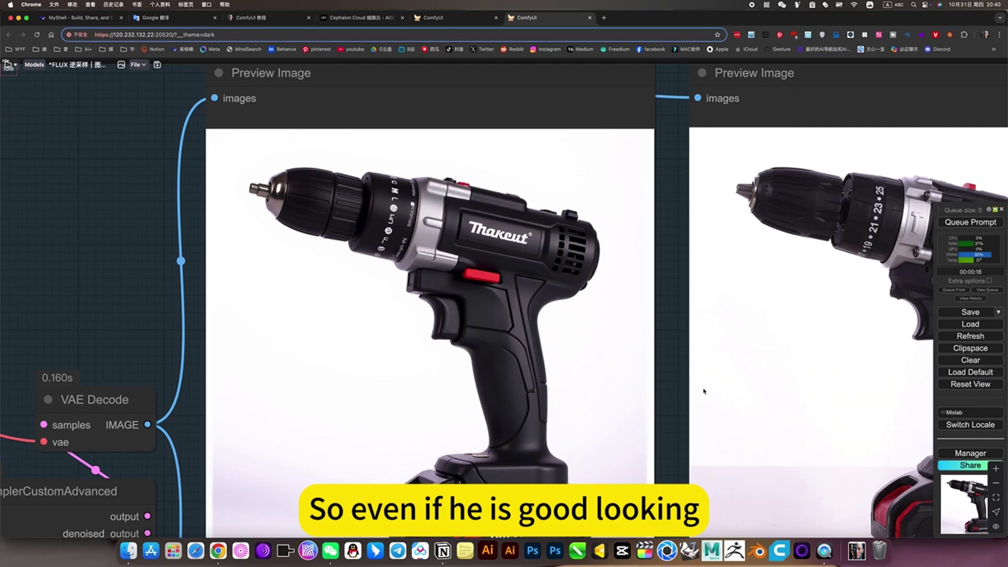
{"action": "scroll", "coordinate": [682, 382], "scroll_direction": "right", "scroll_amount": 5}
{"action": "scroll", "coordinate": [682, 382], "scroll_direction": "down", "scroll_amount": 1}
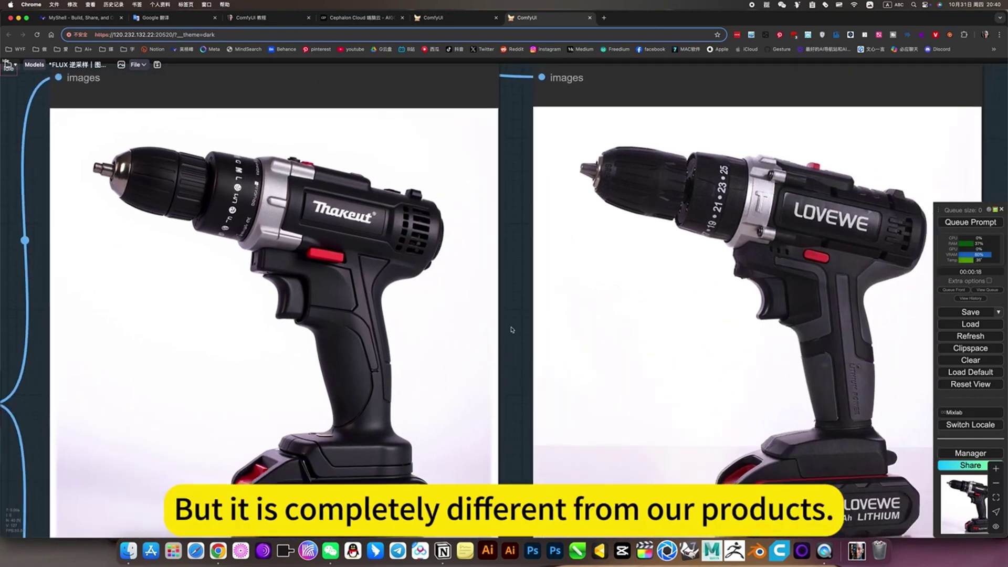
{"action": "scroll", "coordinate": [511, 326], "scroll_direction": "left", "scroll_amount": 10}
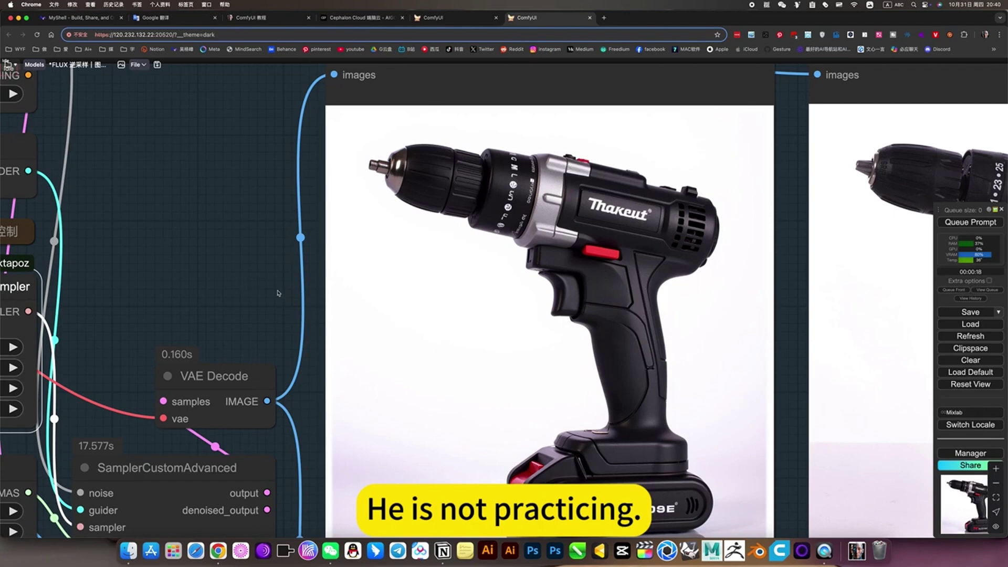
{"action": "scroll", "coordinate": [307, 299], "scroll_direction": "down", "scroll_amount": 5}
{"action": "scroll", "coordinate": [446, 236], "scroll_direction": "left", "scroll_amount": 5}
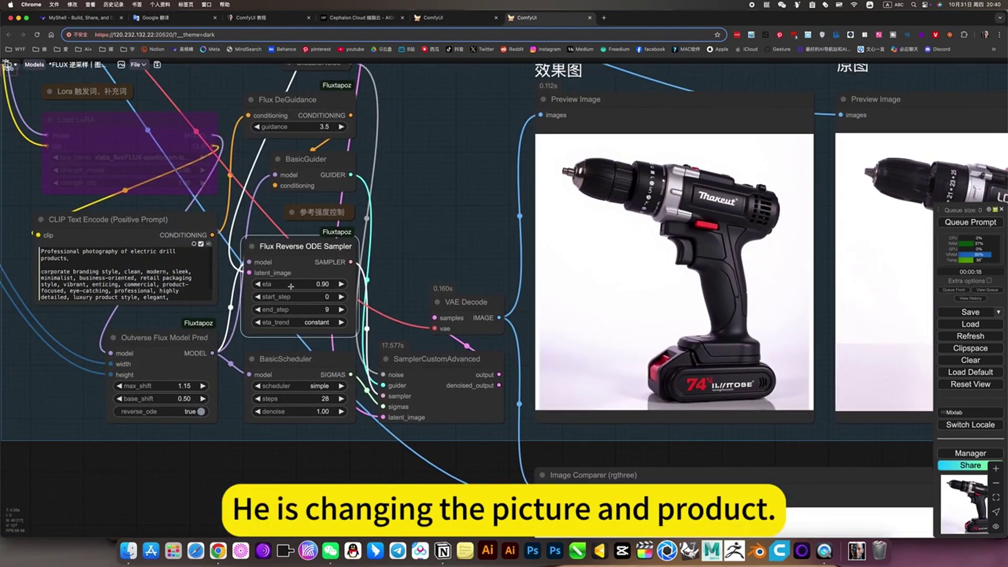
{"action": "scroll", "coordinate": [288, 291], "scroll_direction": "up", "scroll_amount": 6}
Step: Change the reverse sampler's end_step to 26 and queue a new generation
{"action": "left_click", "coordinate": [327, 310]}
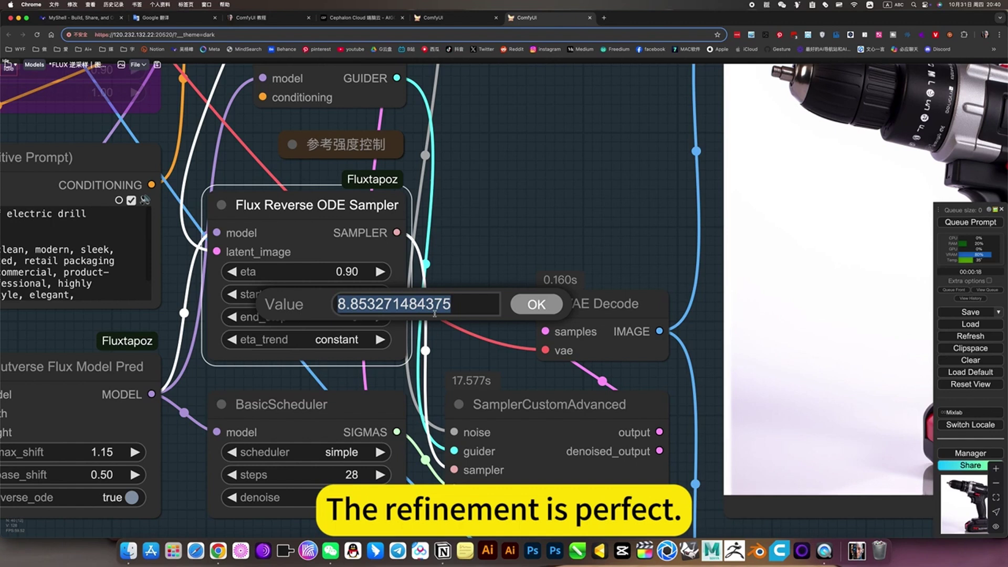
{"action": "type", "text": "26"}
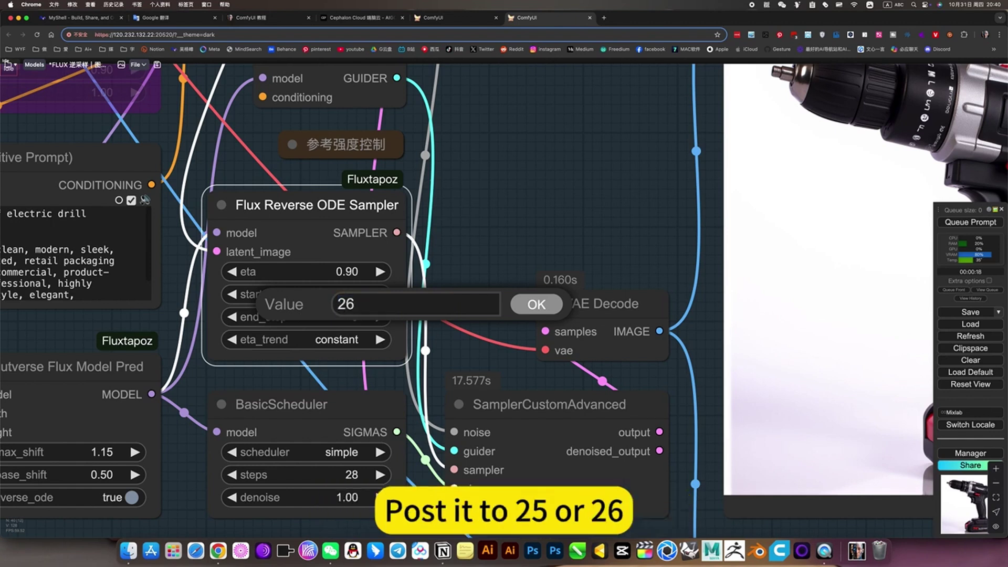
{"action": "key", "text": "Return"}
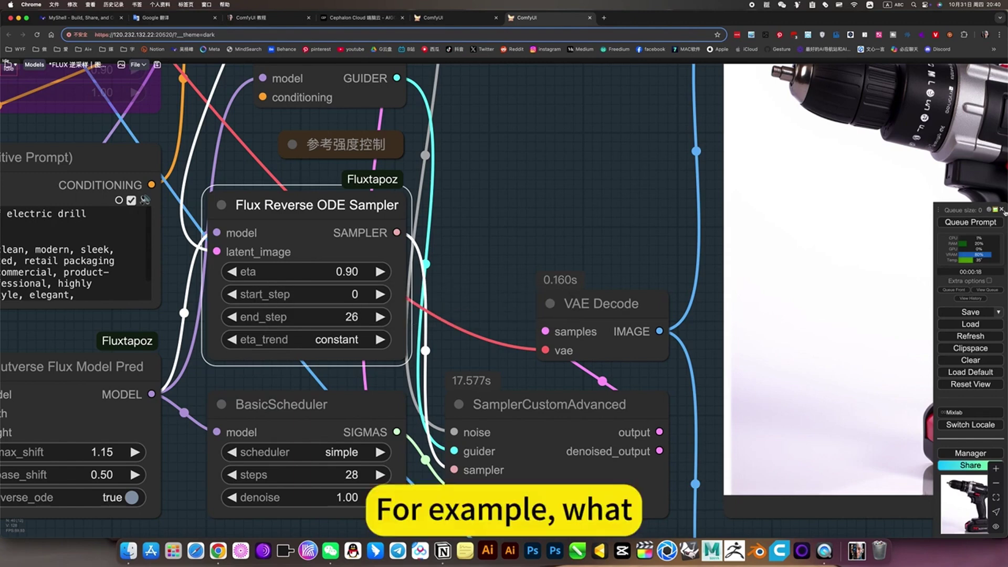
{"action": "left_click", "coordinate": [975, 223]}
Step: Zoom into the end_step 26 render's battery to check its 21V LOVEWE lettering and small flaw
{"action": "scroll", "coordinate": [868, 400], "scroll_direction": "right", "scroll_amount": 10}
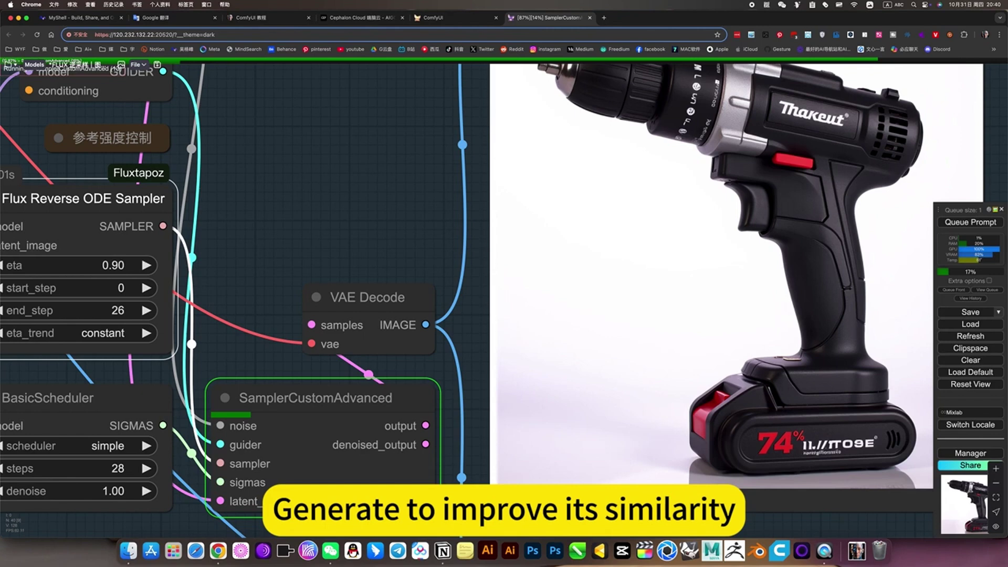
{"action": "scroll", "coordinate": [642, 452], "scroll_direction": "right", "scroll_amount": 15}
{"action": "scroll", "coordinate": [642, 452], "scroll_direction": "down", "scroll_amount": 3}
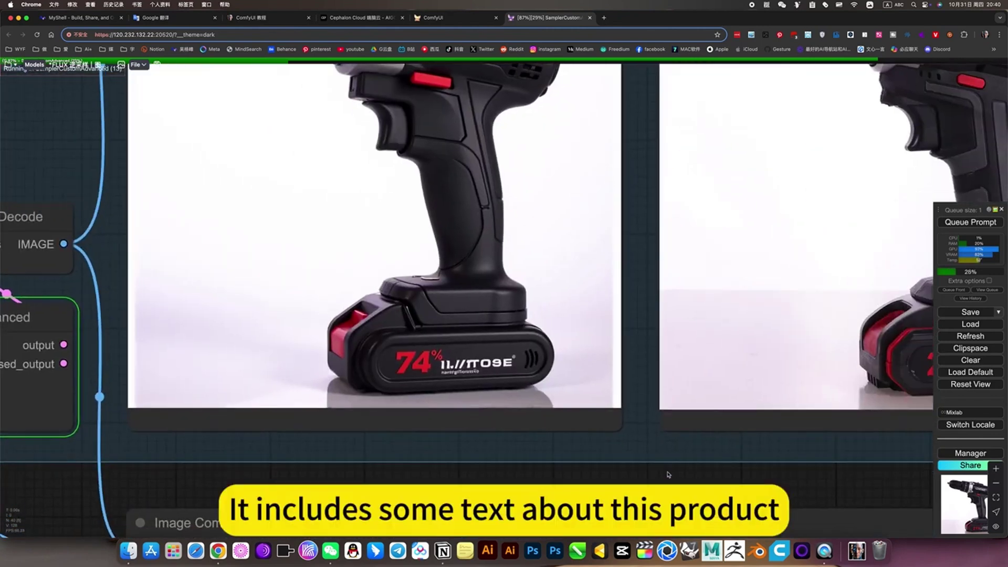
{"action": "scroll", "coordinate": [643, 451], "scroll_direction": "right", "scroll_amount": 12}
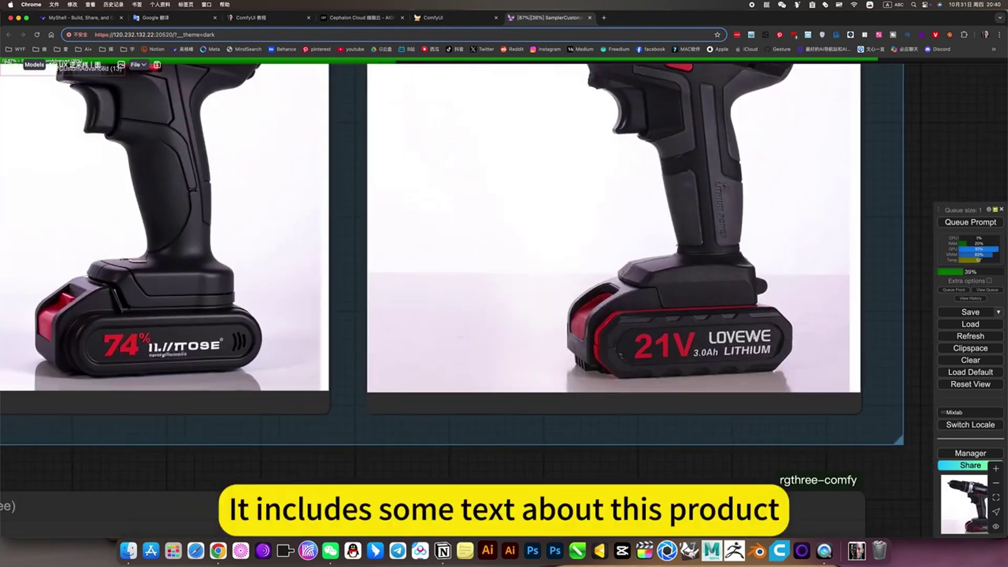
{"action": "scroll", "coordinate": [735, 363], "scroll_direction": "up", "scroll_amount": 2}
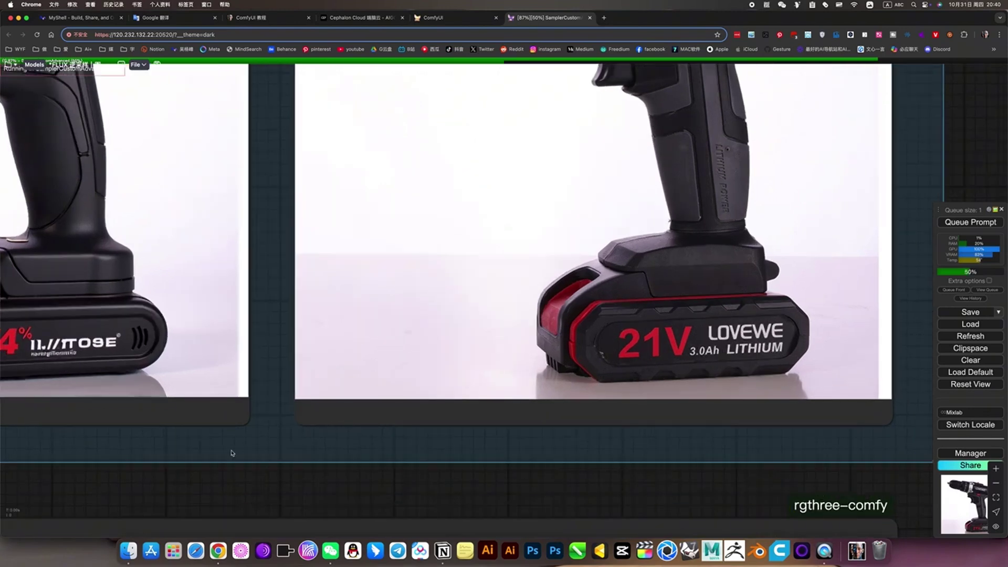
{"action": "left_click_drag", "start_coordinate": [354, 488], "coordinate": [608, 491]}
{"action": "scroll", "coordinate": [652, 509], "scroll_direction": "down", "scroll_amount": 6}
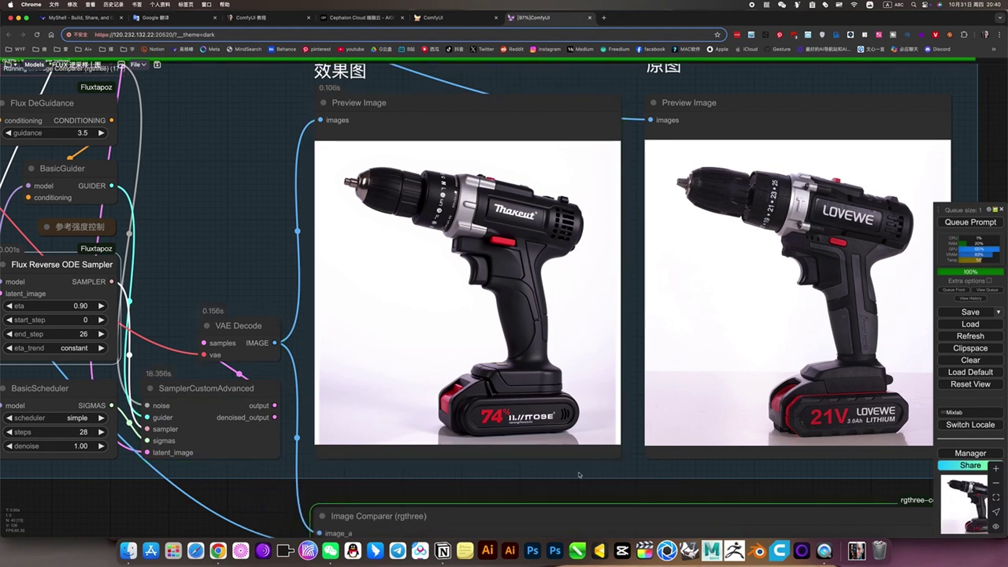
{"action": "scroll", "coordinate": [546, 424], "scroll_direction": "up", "scroll_amount": 6}
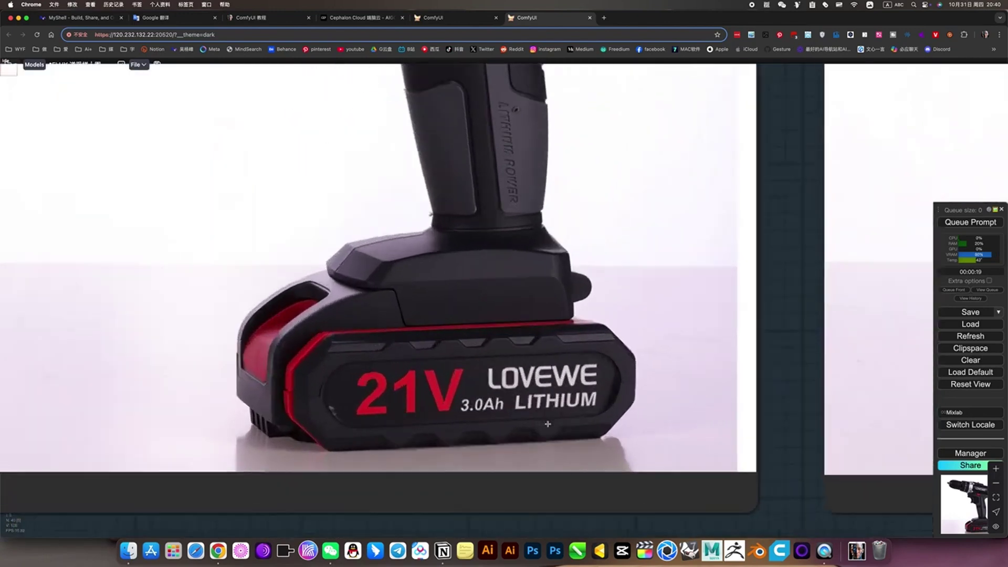
{"action": "scroll", "coordinate": [546, 424], "scroll_direction": "down", "scroll_amount": 1}
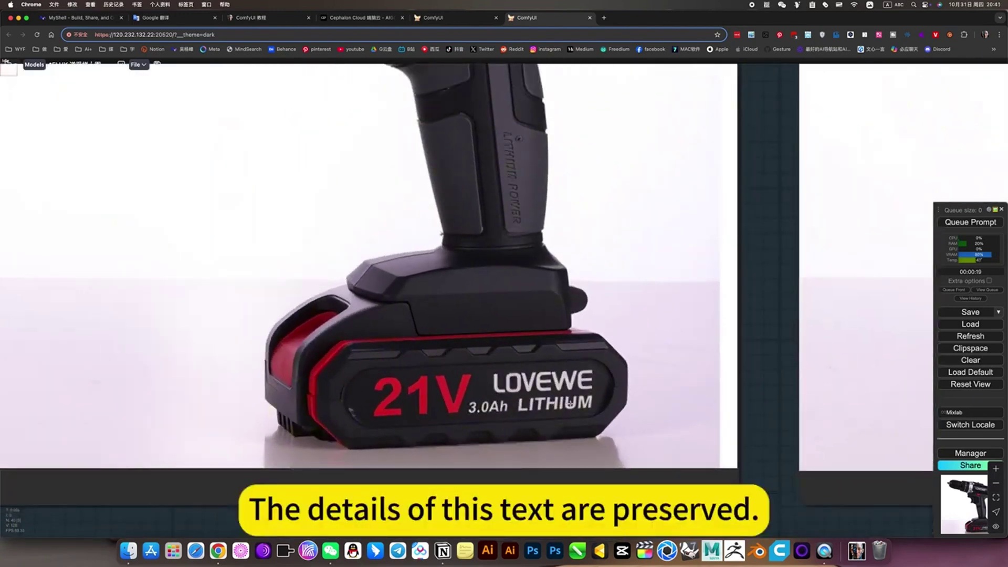
{"action": "scroll", "coordinate": [342, 418], "scroll_direction": "up", "scroll_amount": 4}
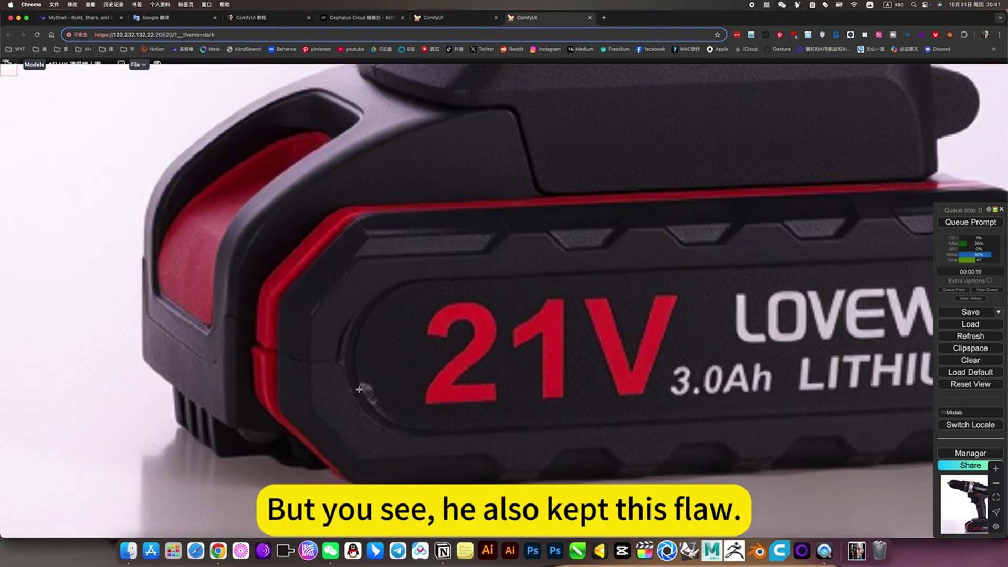
{"action": "scroll", "coordinate": [359, 389], "scroll_direction": "down", "scroll_amount": 6}
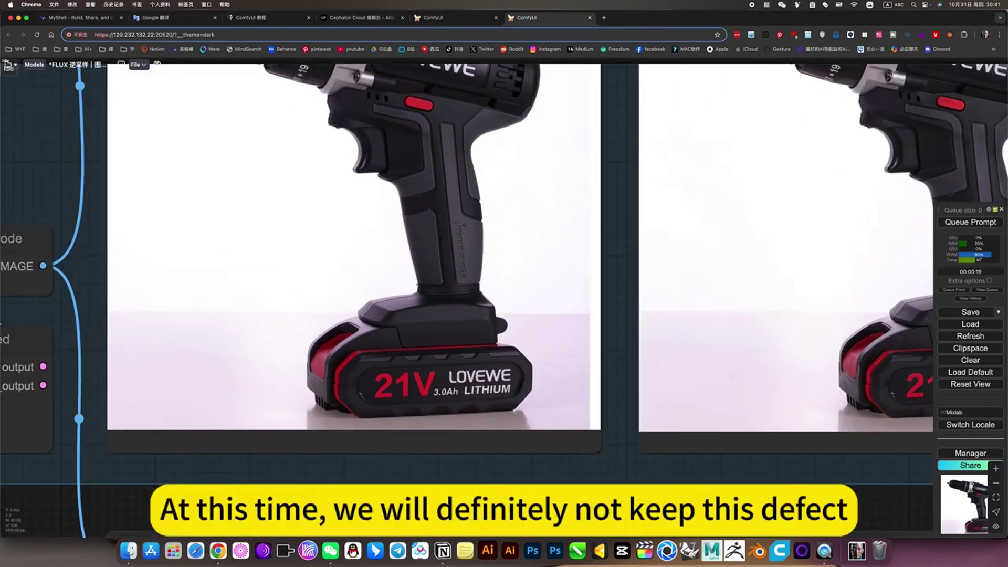
{"action": "scroll", "coordinate": [241, 229], "scroll_direction": "left", "scroll_amount": 10}
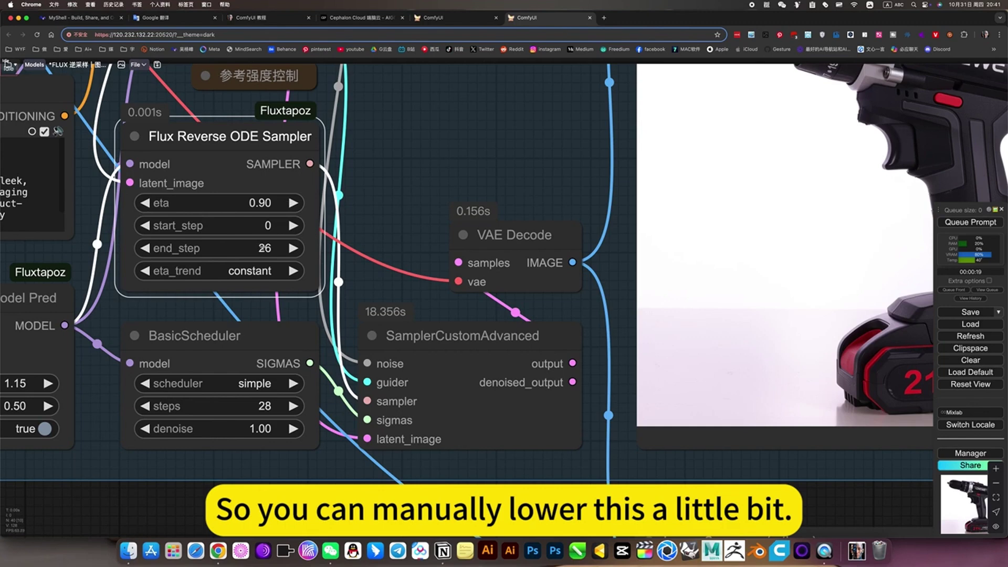
Step: Set the Flux Reverse ODE Sampler's end_step to 24 and rerun the generation
{"action": "left_click", "coordinate": [265, 248]}
{"action": "scroll", "coordinate": [500, 320], "scroll_direction": "right", "scroll_amount": 10}
{"action": "key", "text": "ctrl+Return"}
{"action": "scroll", "coordinate": [499, 321], "scroll_direction": "up", "scroll_amount": 6}
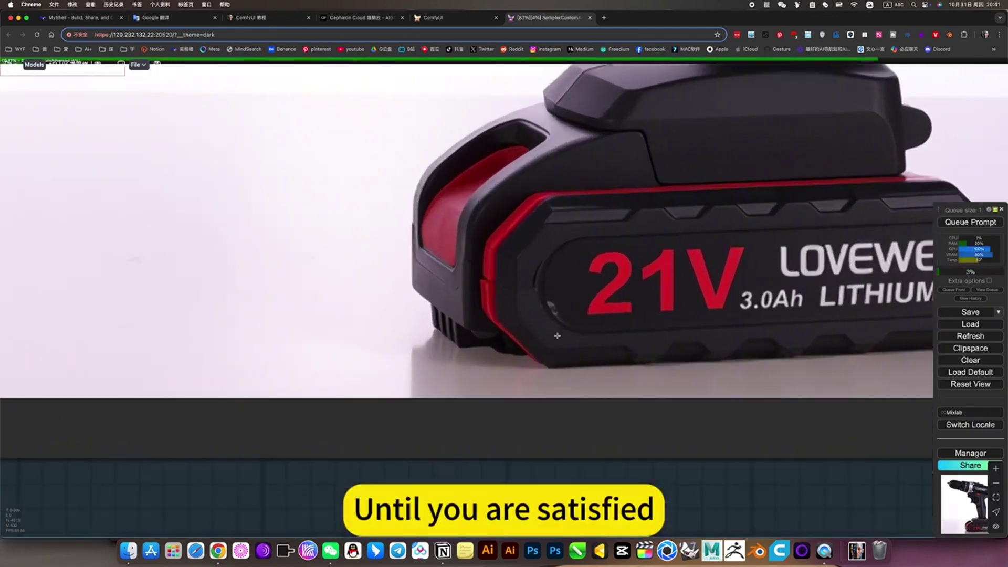
{"action": "scroll", "coordinate": [541, 285], "scroll_direction": "up", "scroll_amount": 3}
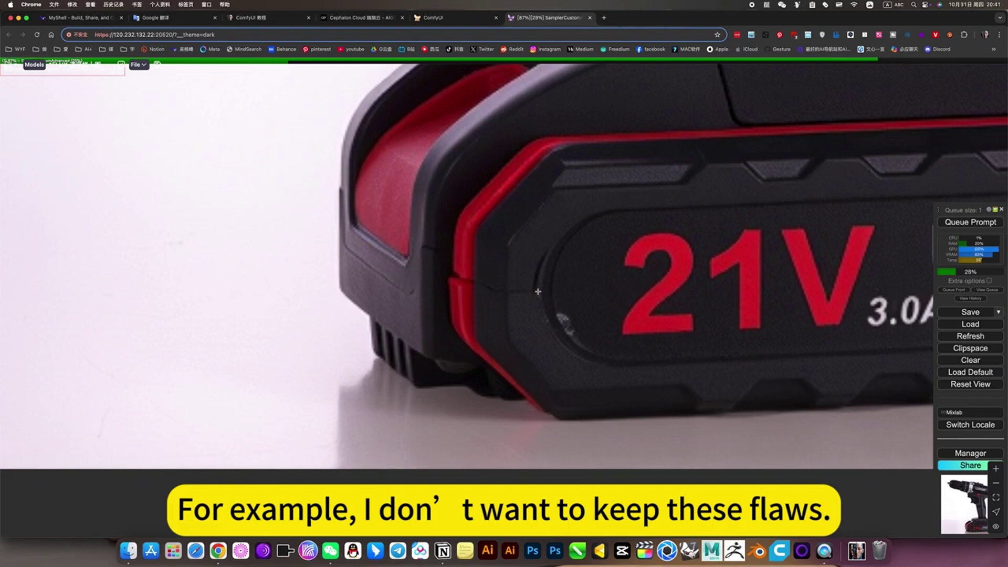
{"action": "scroll", "coordinate": [820, 315], "scroll_direction": "down", "scroll_amount": 6}
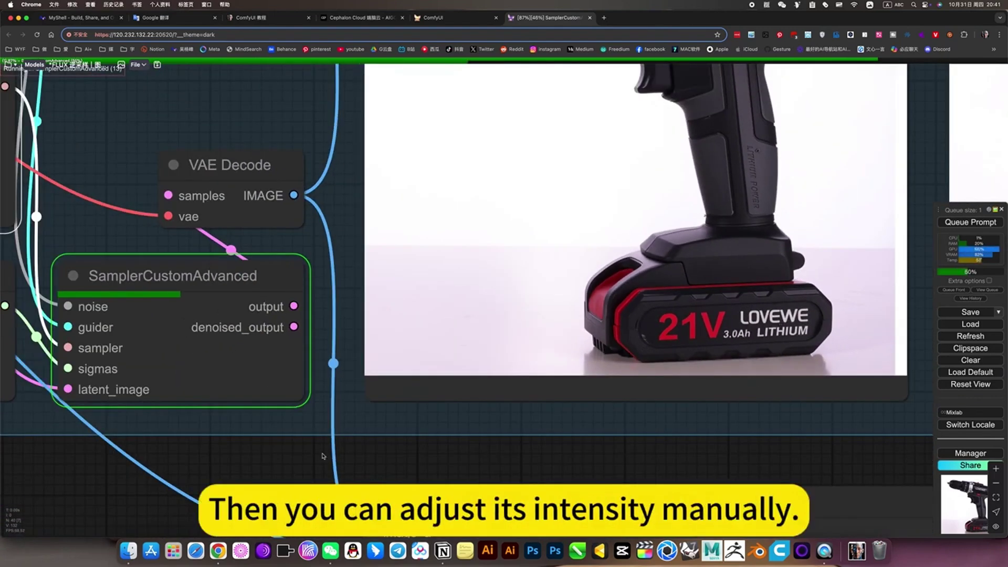
{"action": "scroll", "coordinate": [336, 458], "scroll_direction": "down", "scroll_amount": 5}
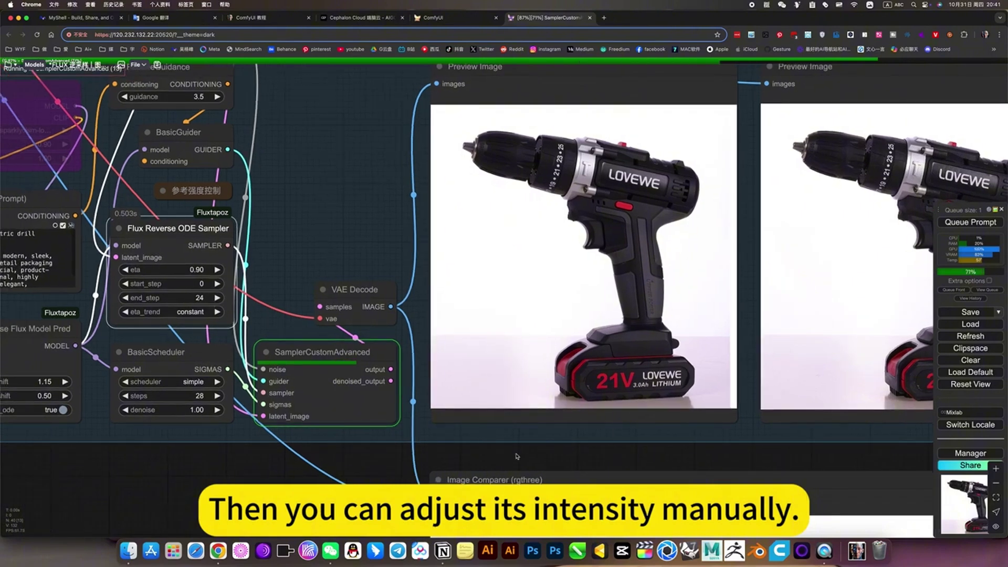
{"action": "left_click_drag", "start_coordinate": [486, 452], "coordinate": [464, 452]}
{"action": "scroll", "coordinate": [80, 285], "scroll_direction": "up", "scroll_amount": 5}
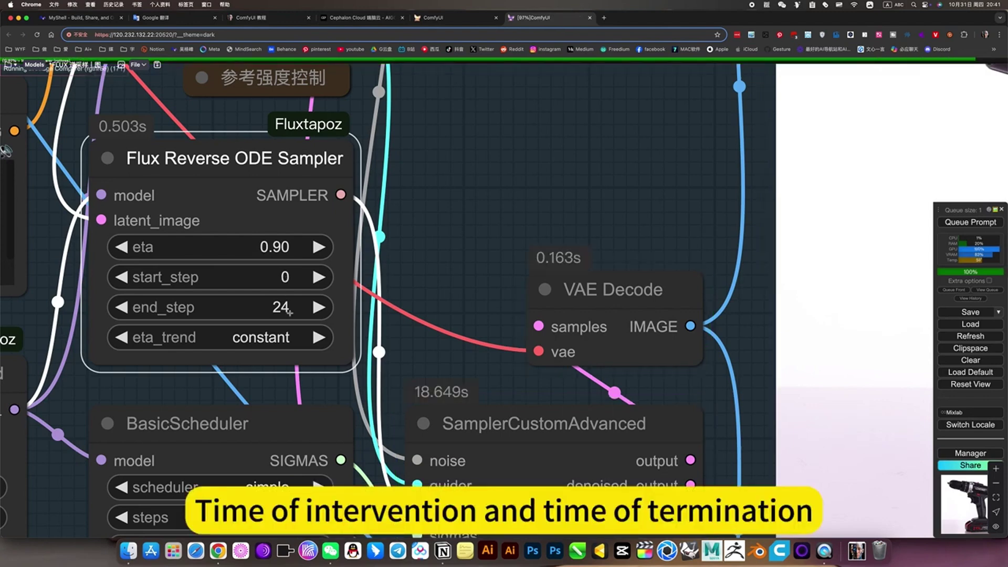
Step: Zoom into the end_step 24 render's battery to check the small chassis flaw, then zoom out
{"action": "scroll", "coordinate": [284, 308], "scroll_direction": "down", "scroll_amount": 10}
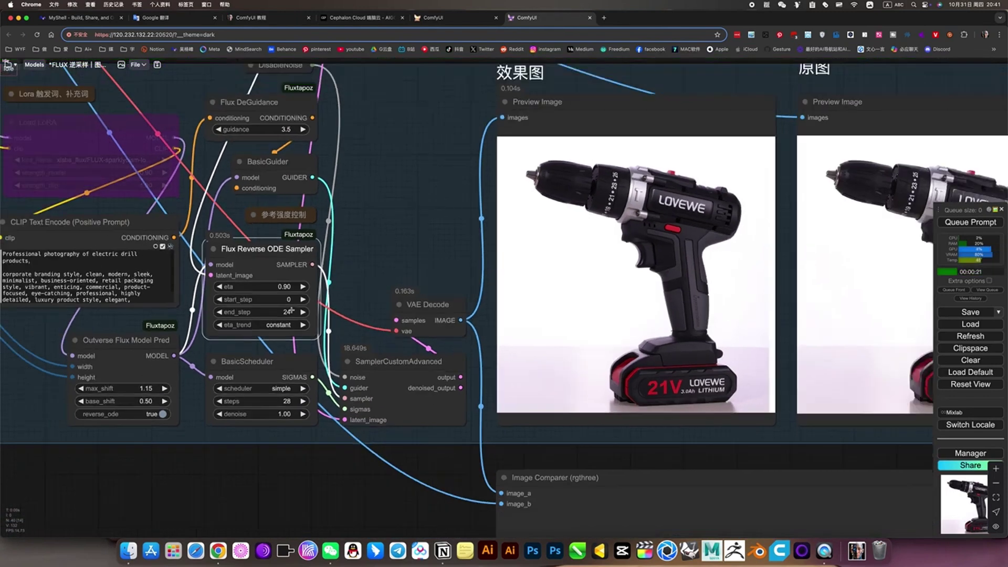
{"action": "scroll", "coordinate": [600, 383], "scroll_direction": "up", "scroll_amount": 10}
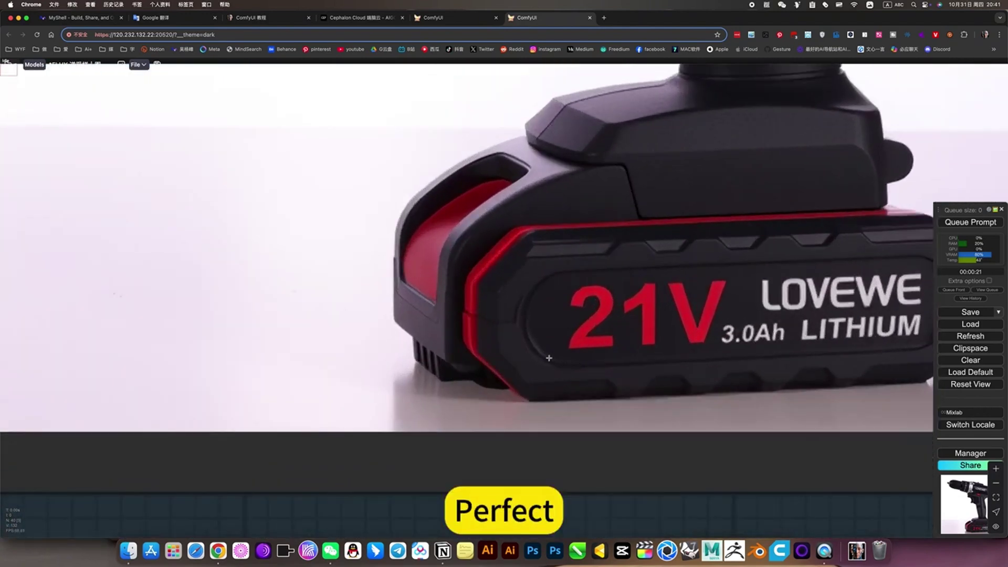
{"action": "scroll", "coordinate": [514, 323], "scroll_direction": "up", "scroll_amount": 5}
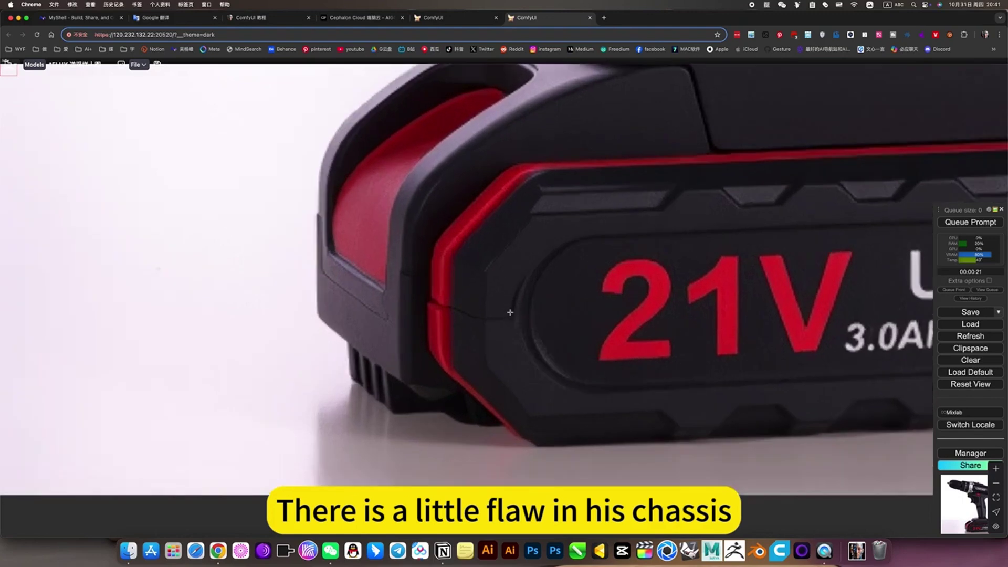
{"action": "scroll", "coordinate": [498, 317], "scroll_direction": "down", "scroll_amount": 8}
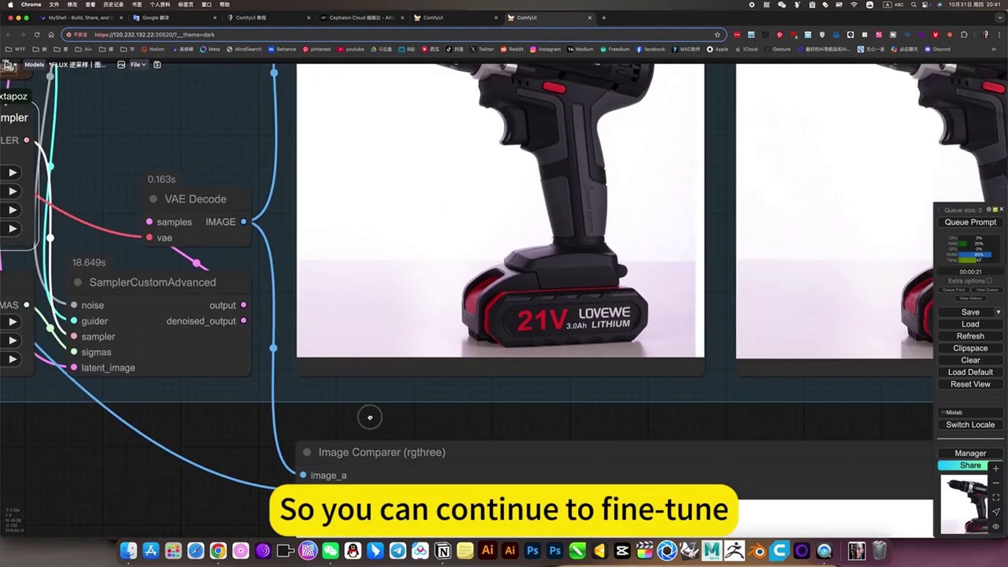
Step: Queue the reverse-sampling workflow again to regenerate the drill image
{"action": "left_click_drag", "start_coordinate": [370, 418], "coordinate": [612, 432]}
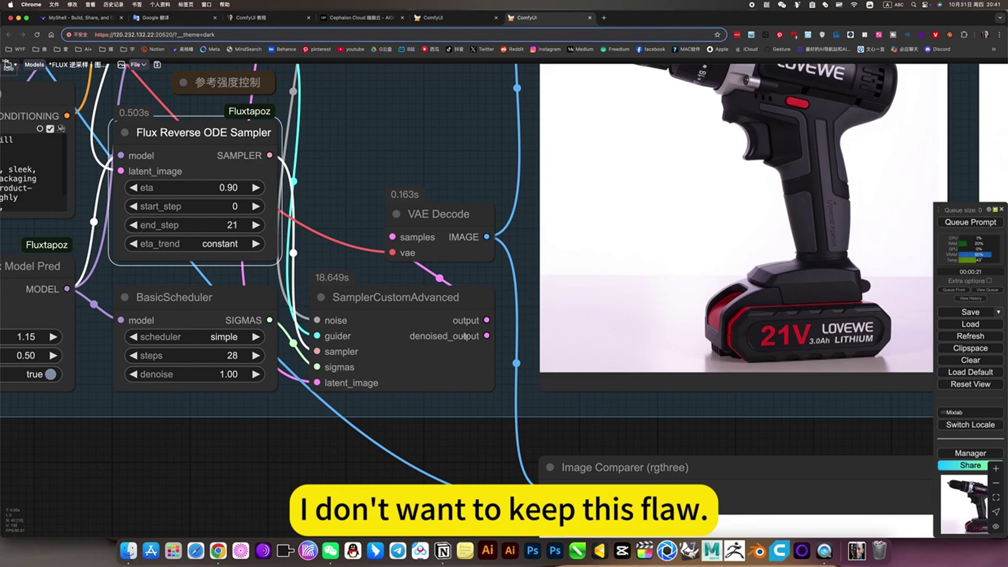
{"action": "key", "text": "ctrl+Return"}
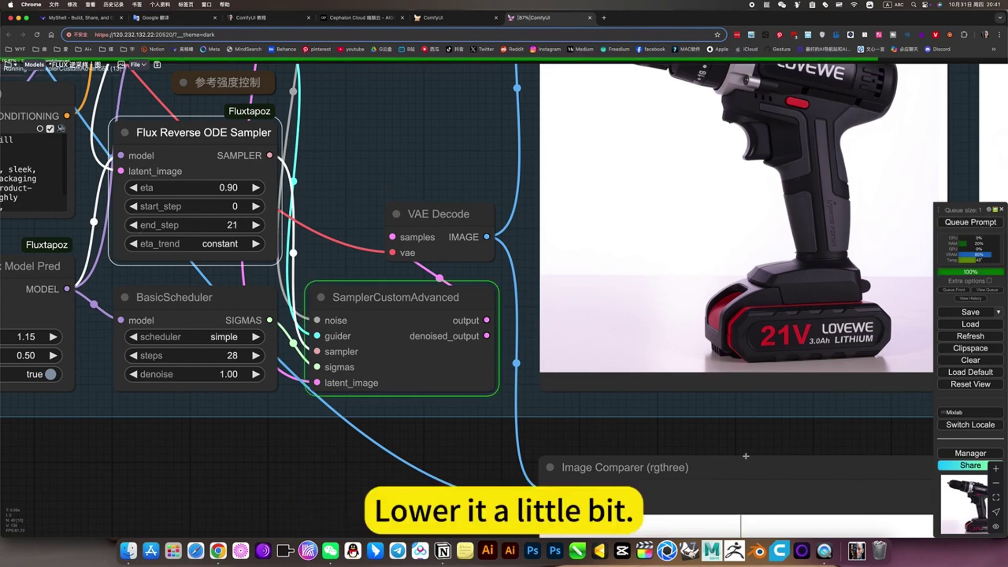
{"action": "left_click_drag", "start_coordinate": [771, 439], "coordinate": [450, 450]}
{"action": "scroll", "coordinate": [513, 446], "scroll_direction": "down", "scroll_amount": 5}
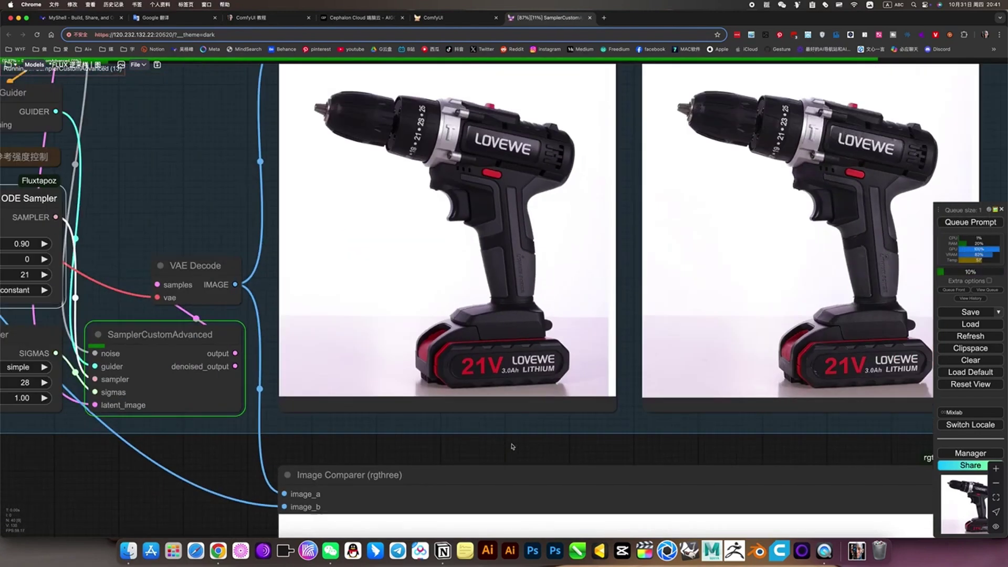
{"action": "scroll", "coordinate": [513, 446], "scroll_direction": "up", "scroll_amount": 4}
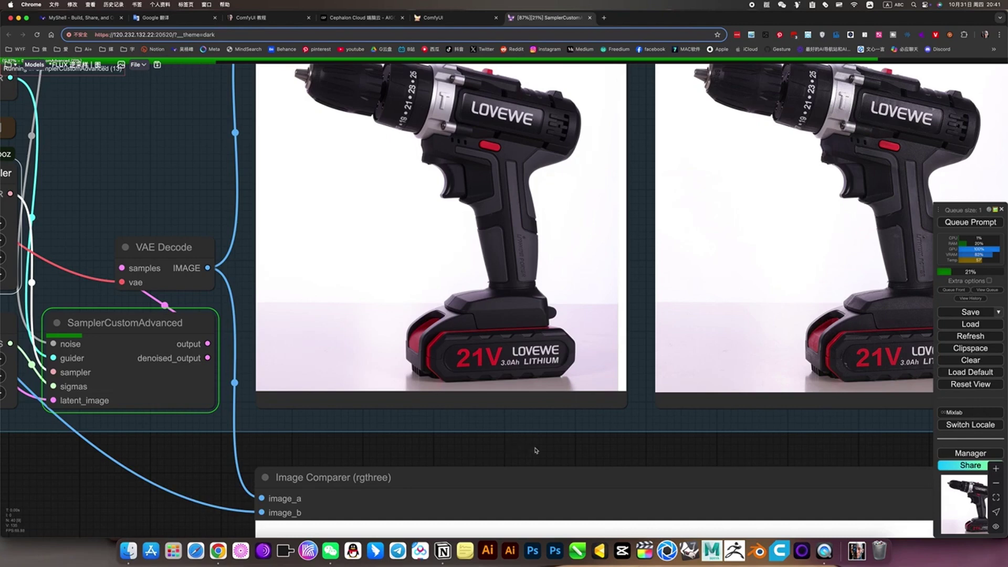
Step: Compare the end_step 24 drill's LOVEWE and 21V lettering against the original in the Image Comparer
{"action": "left_click_drag", "start_coordinate": [536, 450], "coordinate": [346, 252]}
{"action": "scroll", "coordinate": [358, 244], "scroll_direction": "down", "scroll_amount": 4}
{"action": "scroll", "coordinate": [440, 300], "scroll_direction": "down", "scroll_amount": 4}
{"action": "scroll", "coordinate": [703, 364], "scroll_direction": "down", "scroll_amount": 3}
{"action": "left_click_drag", "start_coordinate": [704, 364], "coordinate": [716, 335]}
{"action": "scroll", "coordinate": [563, 339], "scroll_direction": "up", "scroll_amount": 2}
{"action": "scroll", "coordinate": [562, 339], "scroll_direction": "up", "scroll_amount": 4}
{"action": "scroll", "coordinate": [627, 458], "scroll_direction": "up", "scroll_amount": 5}
{"action": "scroll", "coordinate": [628, 458], "scroll_direction": "up", "scroll_amount": 3}
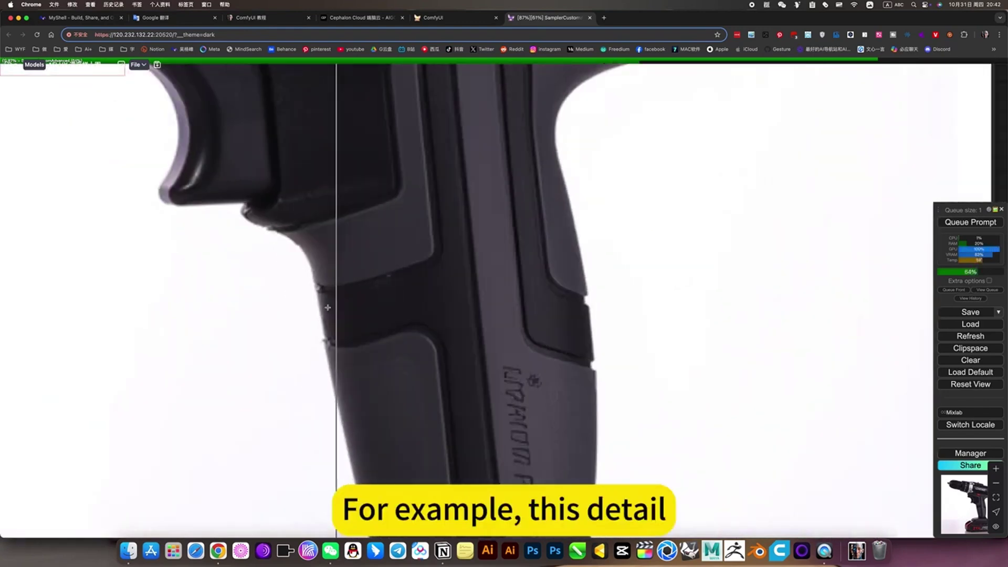
{"action": "scroll", "coordinate": [326, 307], "scroll_direction": "up", "scroll_amount": 5}
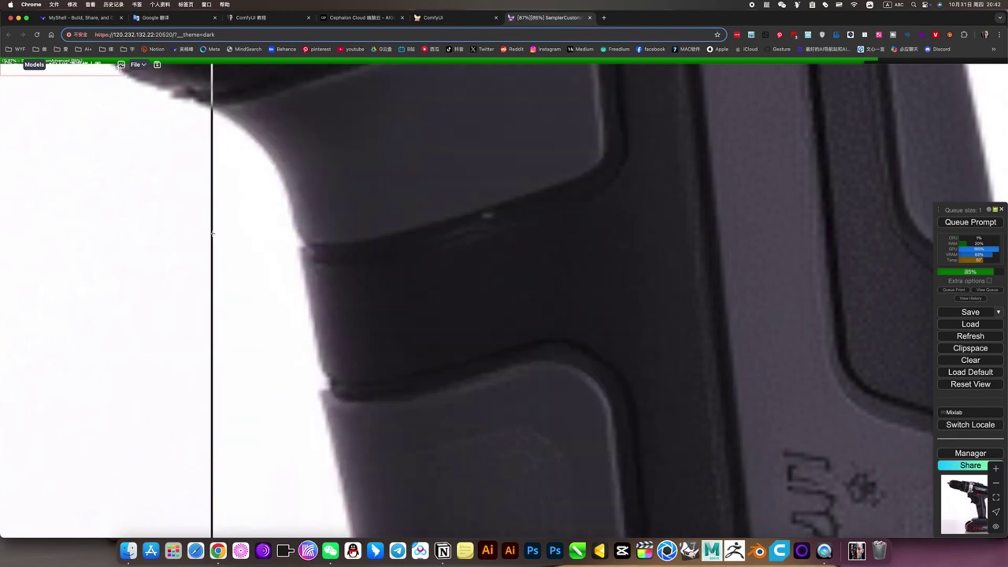
{"action": "scroll", "coordinate": [212, 233], "scroll_direction": "down", "scroll_amount": 5}
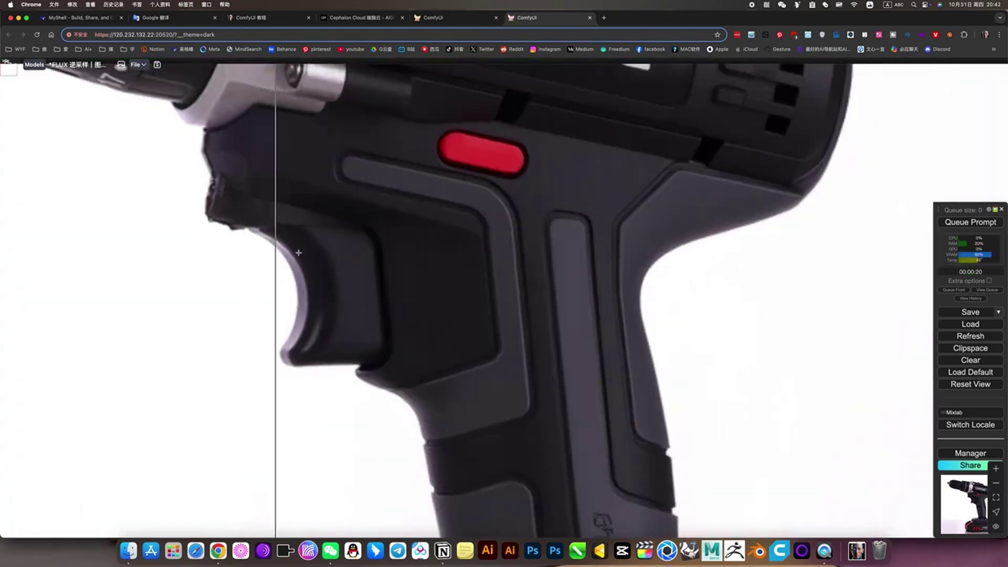
{"action": "scroll", "coordinate": [262, 271], "scroll_direction": "up", "scroll_amount": 5}
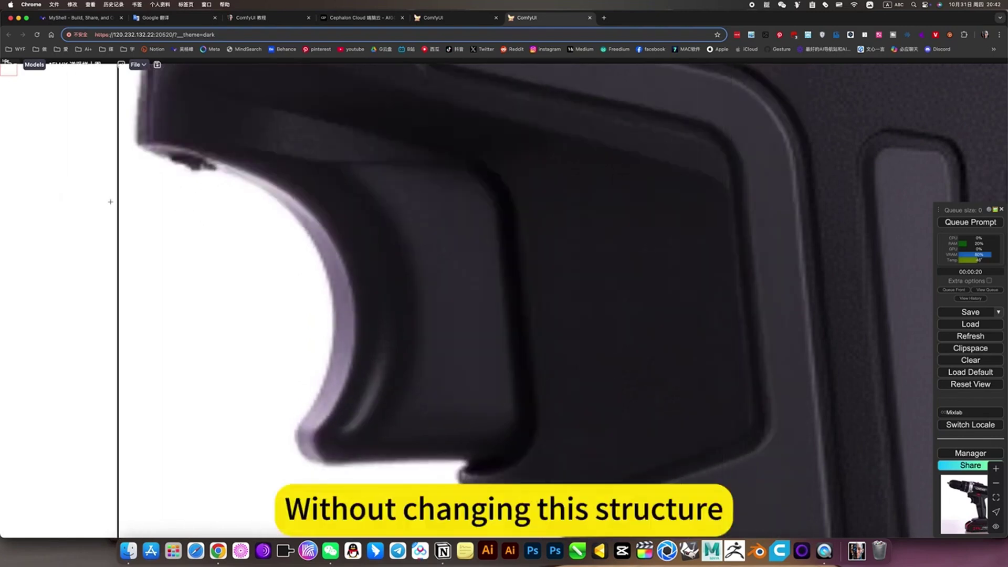
{"action": "scroll", "coordinate": [521, 286], "scroll_direction": "down", "scroll_amount": 8}
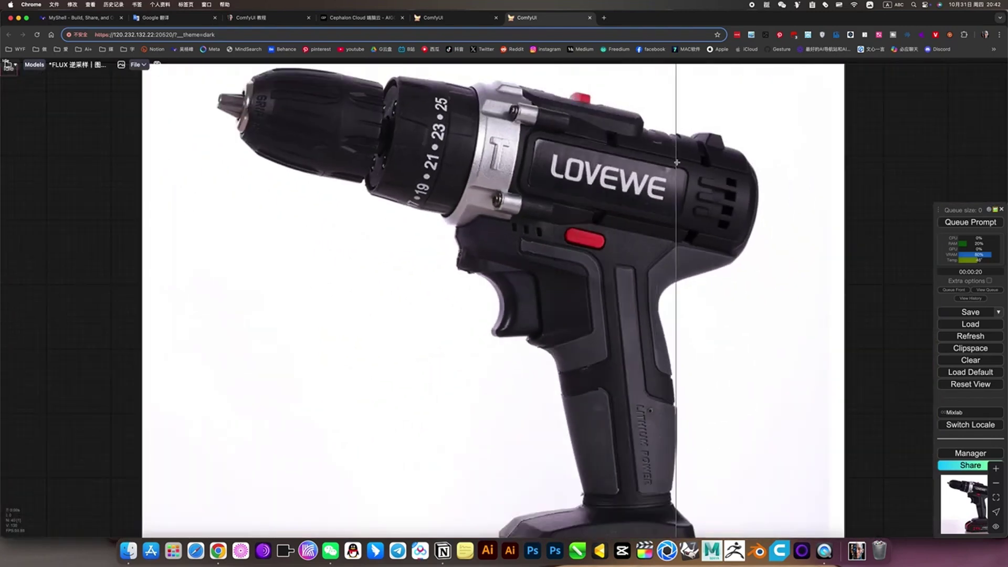
{"action": "scroll", "coordinate": [601, 260], "scroll_direction": "down", "scroll_amount": 3}
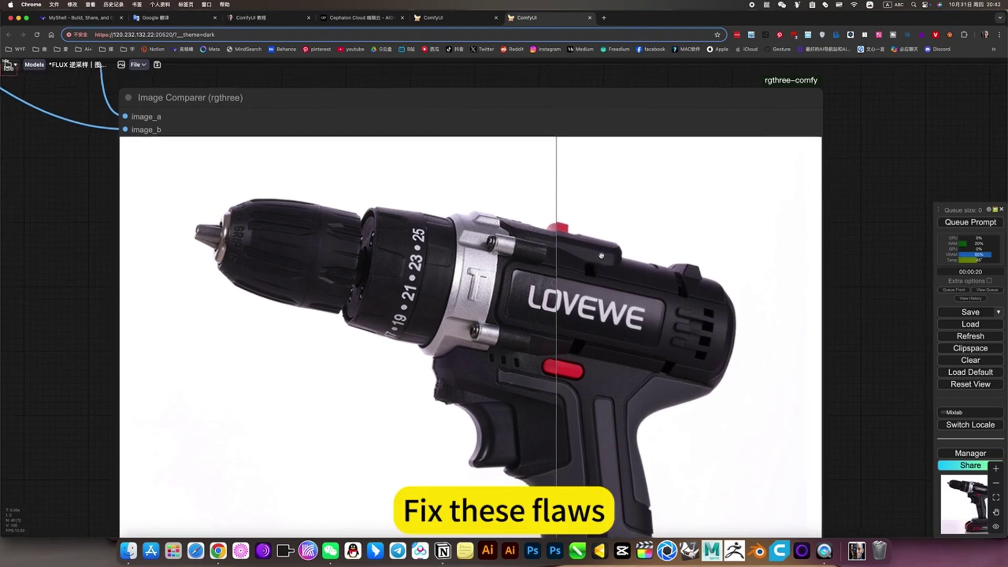
{"action": "scroll", "coordinate": [602, 259], "scroll_direction": "up", "scroll_amount": 10}
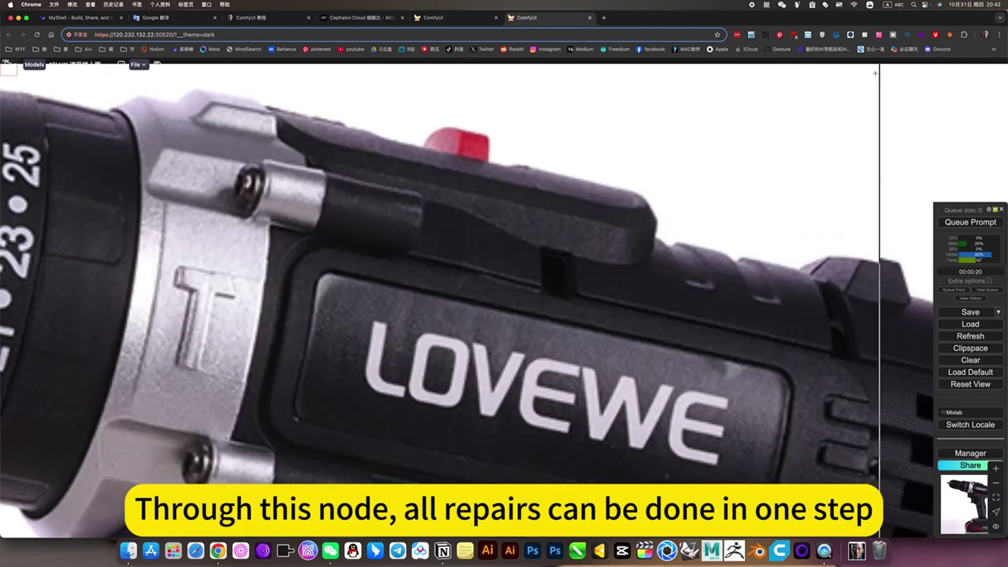
{"action": "scroll", "coordinate": [739, 267], "scroll_direction": "down", "scroll_amount": 10}
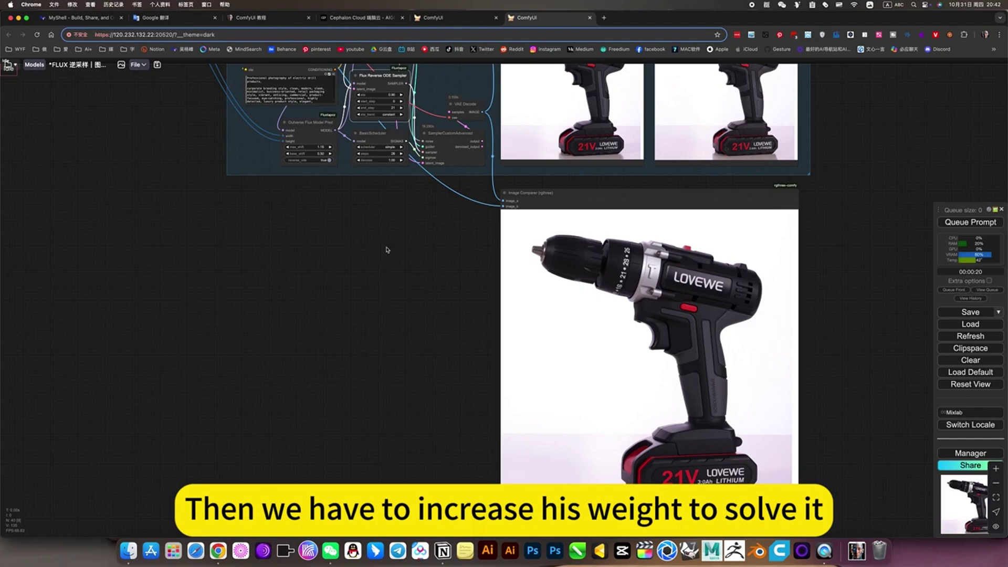
{"action": "left_click_drag", "start_coordinate": [386, 249], "coordinate": [315, 419]}
{"action": "scroll", "coordinate": [551, 297], "scroll_direction": "up", "scroll_amount": 5}
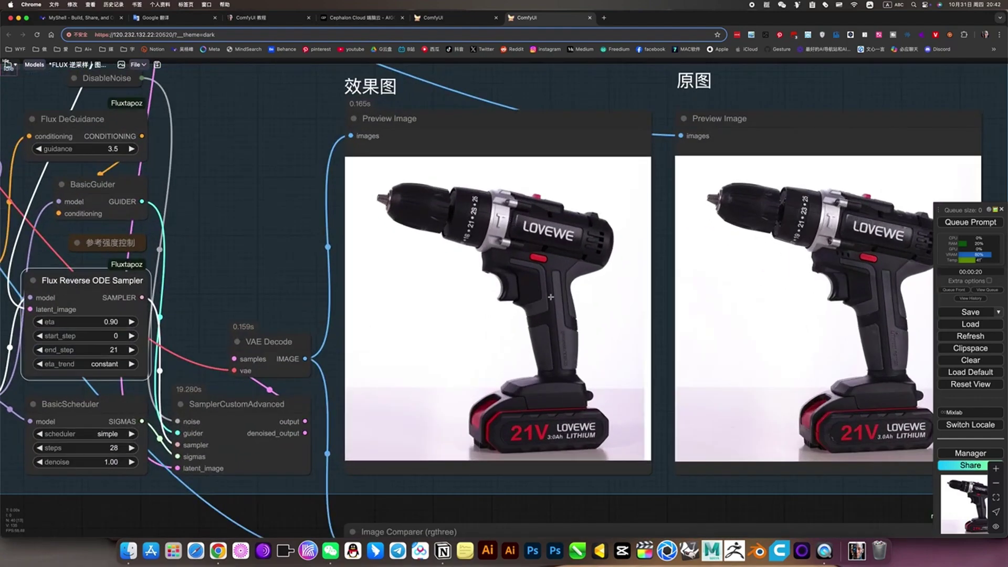
{"action": "scroll", "coordinate": [551, 296], "scroll_direction": "up", "scroll_amount": 7}
{"action": "scroll", "coordinate": [540, 331], "scroll_direction": "down", "scroll_amount": 6}
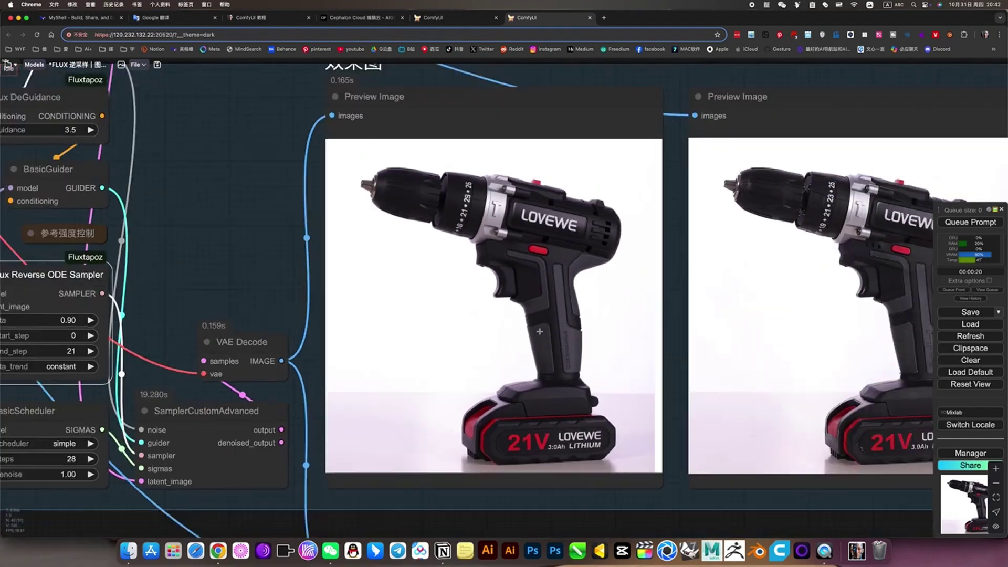
{"action": "scroll", "coordinate": [539, 331], "scroll_direction": "up", "scroll_amount": 3}
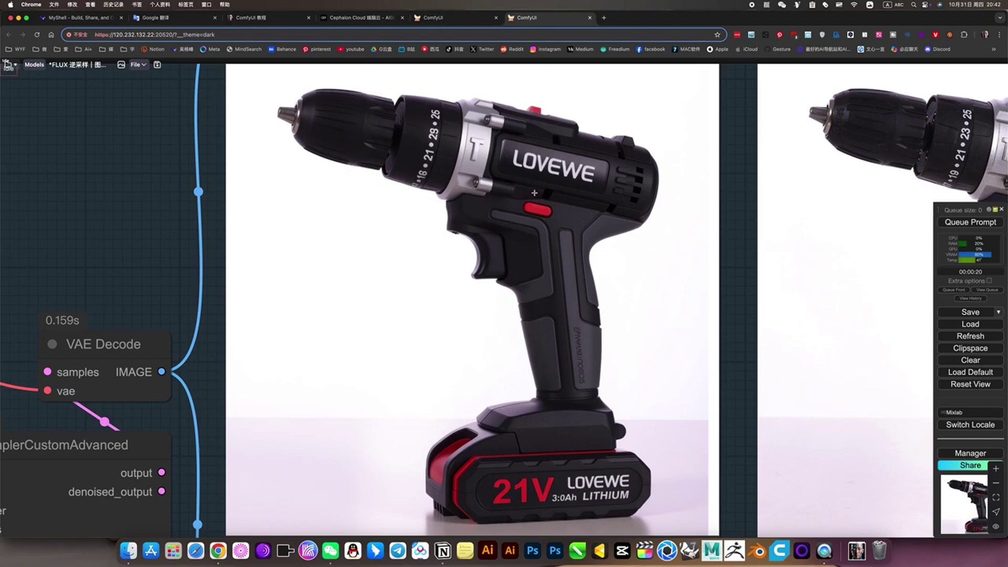
{"action": "scroll", "coordinate": [551, 212], "scroll_direction": "down", "scroll_amount": 4}
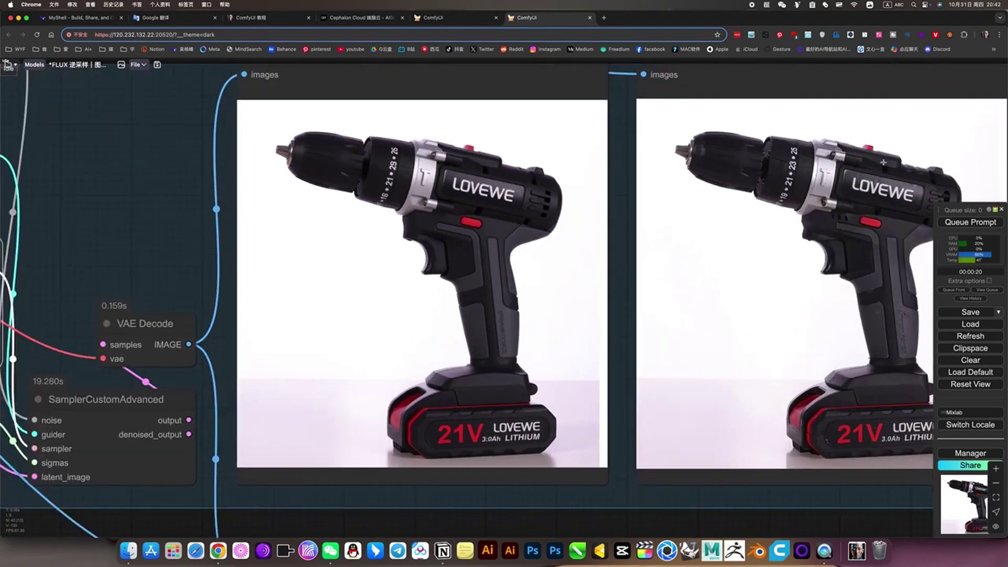
{"action": "scroll", "coordinate": [883, 162], "scroll_direction": "up", "scroll_amount": 5}
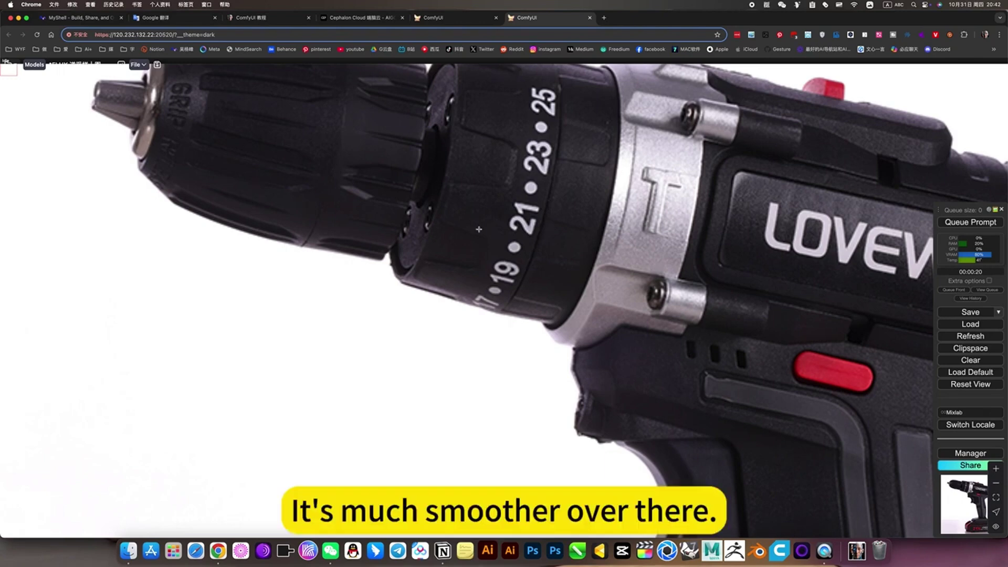
{"action": "scroll", "coordinate": [479, 230], "scroll_direction": "down", "scroll_amount": 5}
{"action": "scroll", "coordinate": [839, 289], "scroll_direction": "down", "scroll_amount": 6}
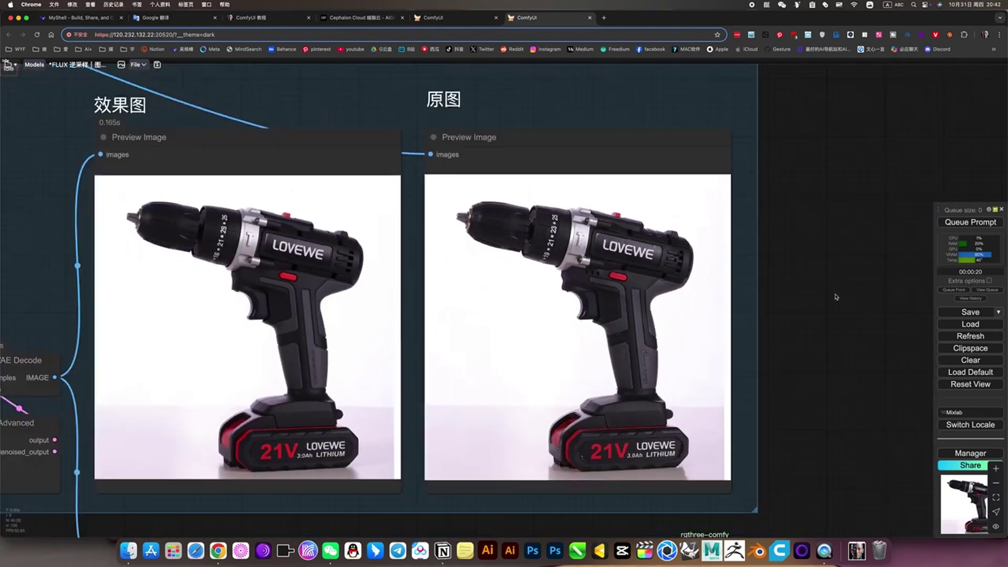
Step: Set the Flux Reverse ODE Sampler's start_step to 5 and end_step to 28
{"action": "left_click_drag", "start_coordinate": [423, 88], "coordinate": [649, 90]}
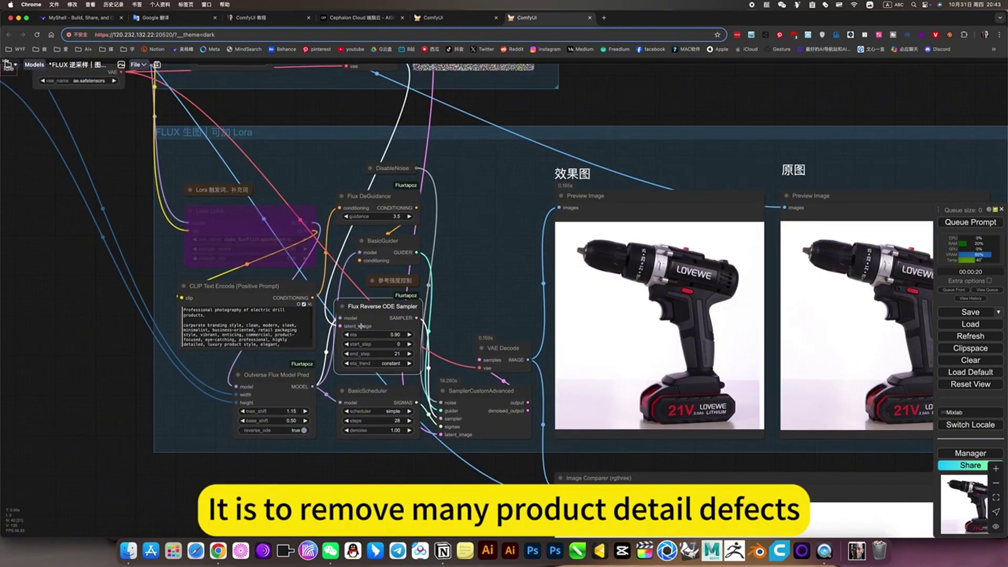
{"action": "scroll", "coordinate": [368, 325], "scroll_direction": "up", "scroll_amount": 5}
{"action": "left_click", "coordinate": [464, 377]}
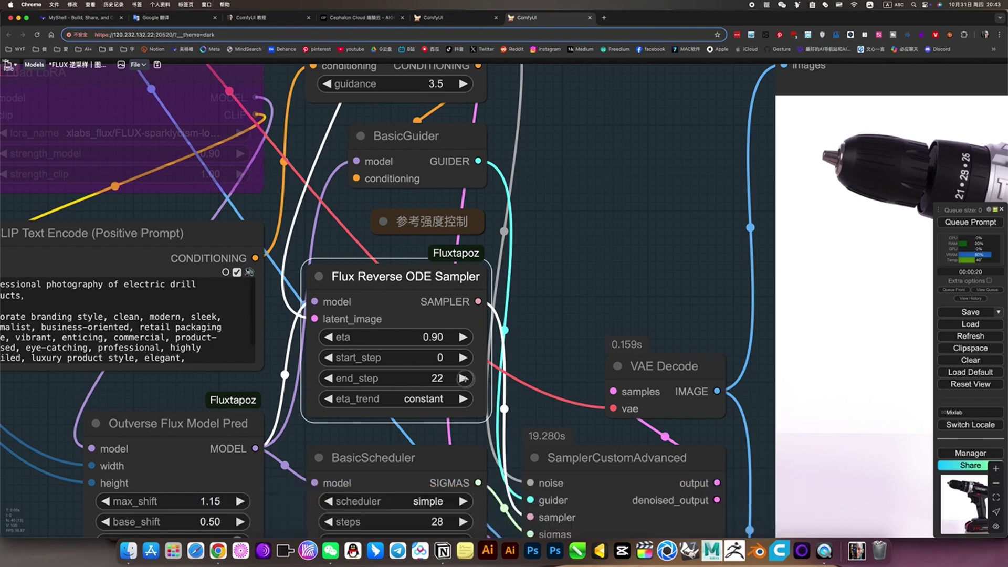
{"action": "left_click", "coordinate": [464, 378]}
{"action": "left_click", "coordinate": [464, 378]}
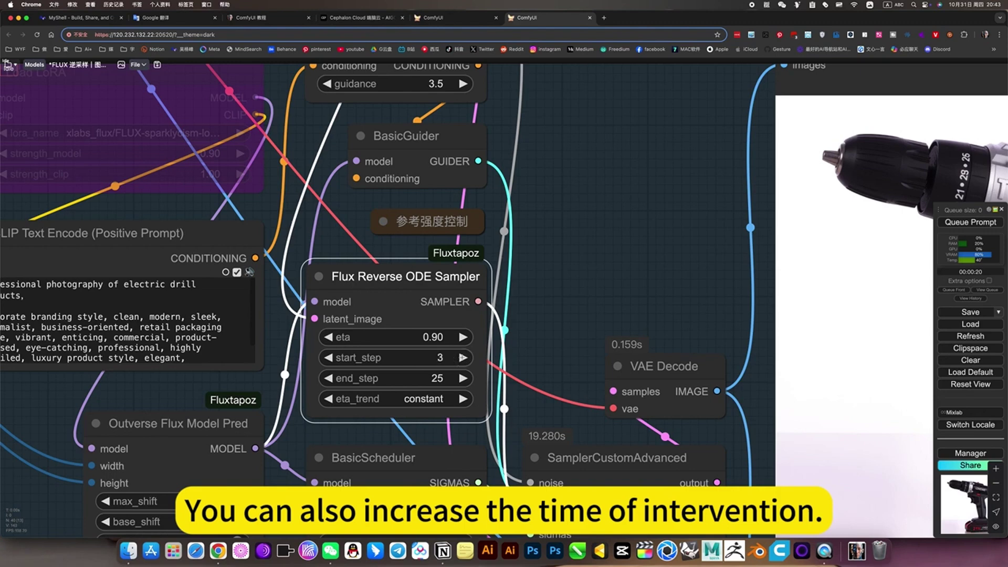
{"action": "left_click", "coordinate": [462, 357]}
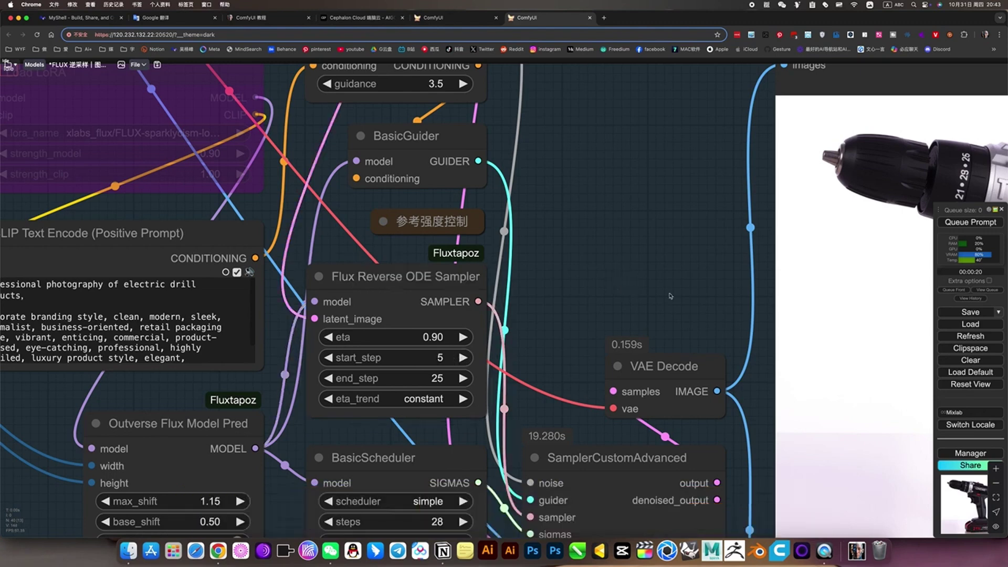
{"action": "scroll", "coordinate": [624, 284], "scroll_direction": "down", "scroll_amount": 5}
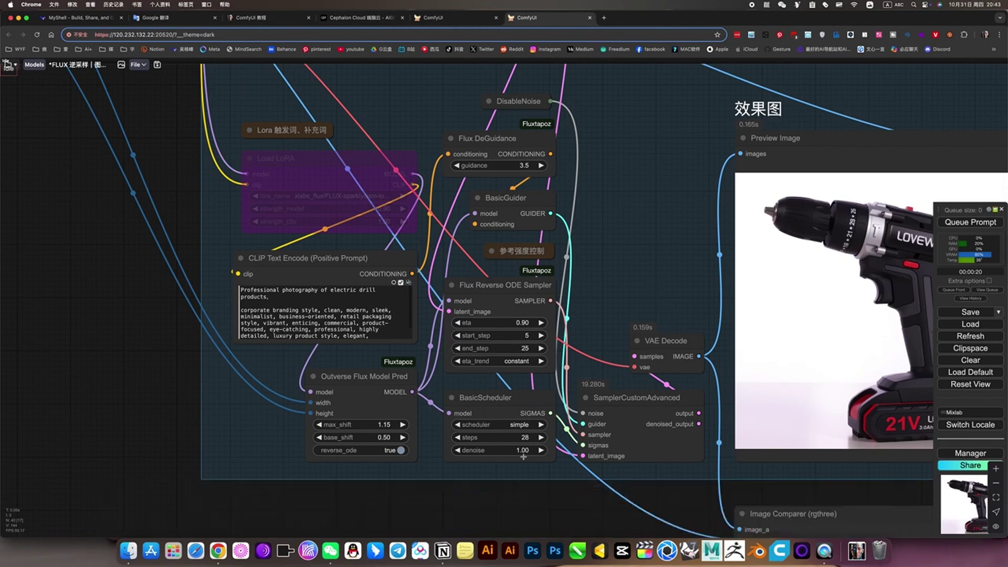
{"action": "scroll", "coordinate": [531, 372], "scroll_direction": "up", "scroll_amount": 2}
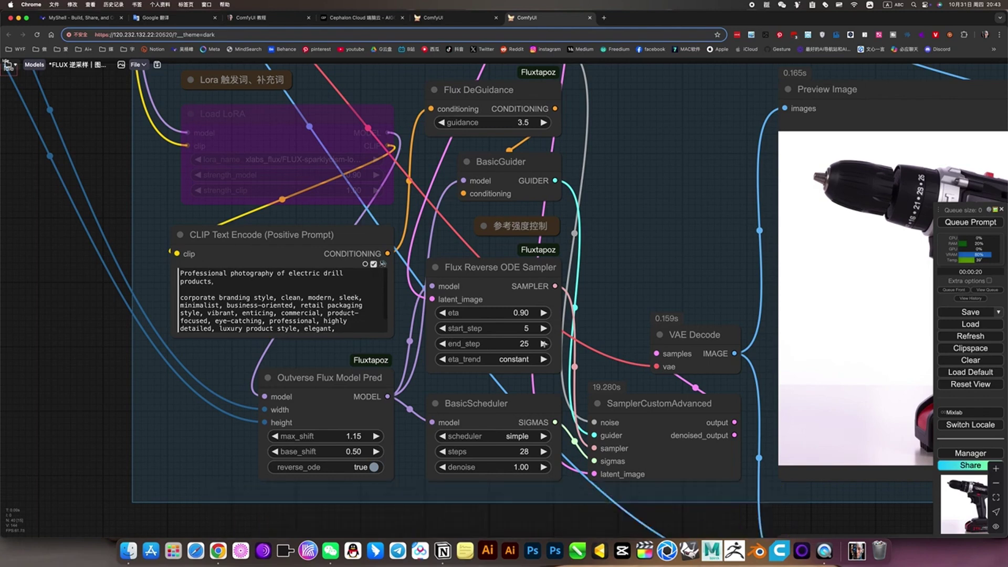
{"action": "left_click", "coordinate": [543, 343]}
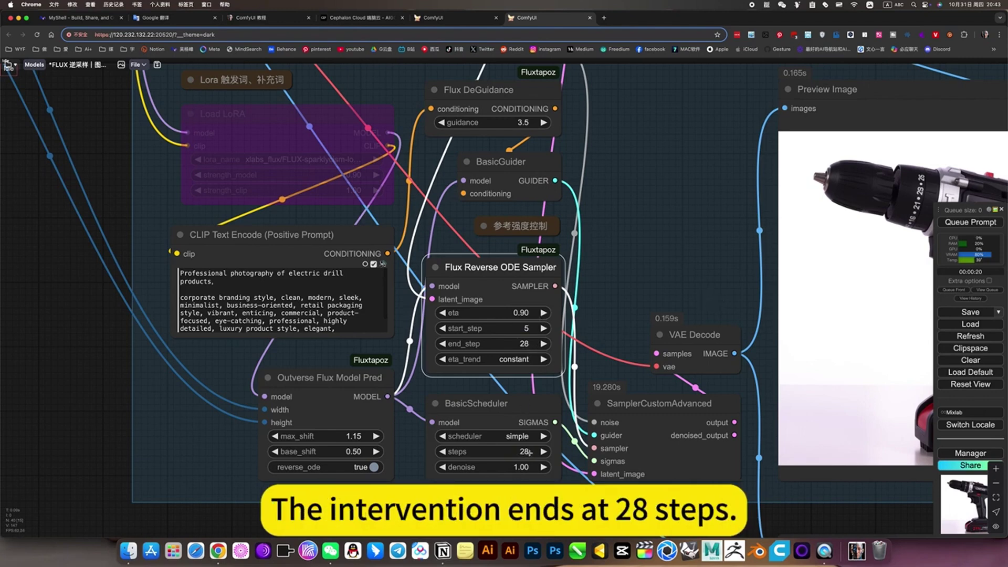
{"action": "scroll", "coordinate": [665, 283], "scroll_direction": "right", "scroll_amount": 5}
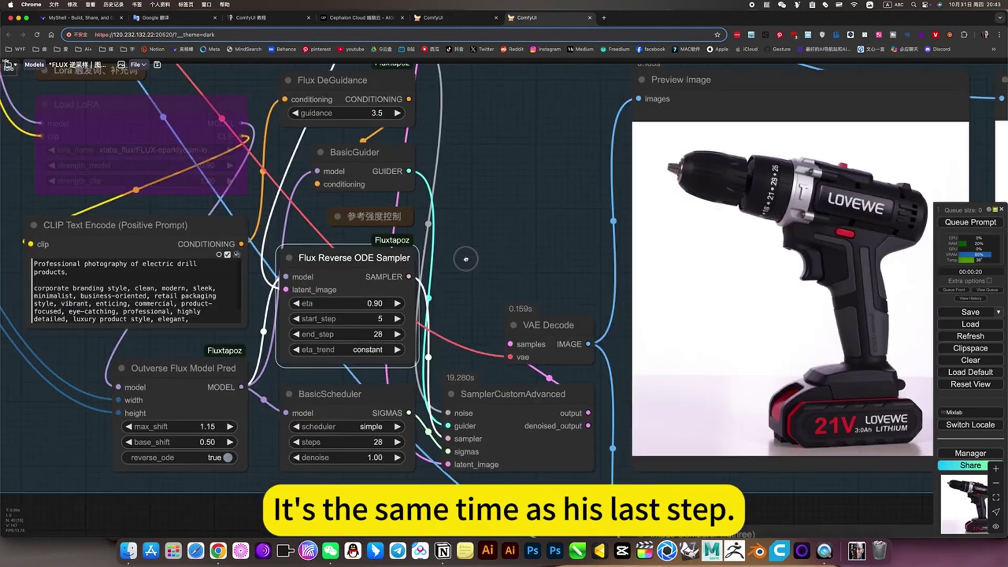
Step: Queue the workflow with the 5–28 reverse-sampling step range
{"action": "left_click", "coordinate": [971, 223]}
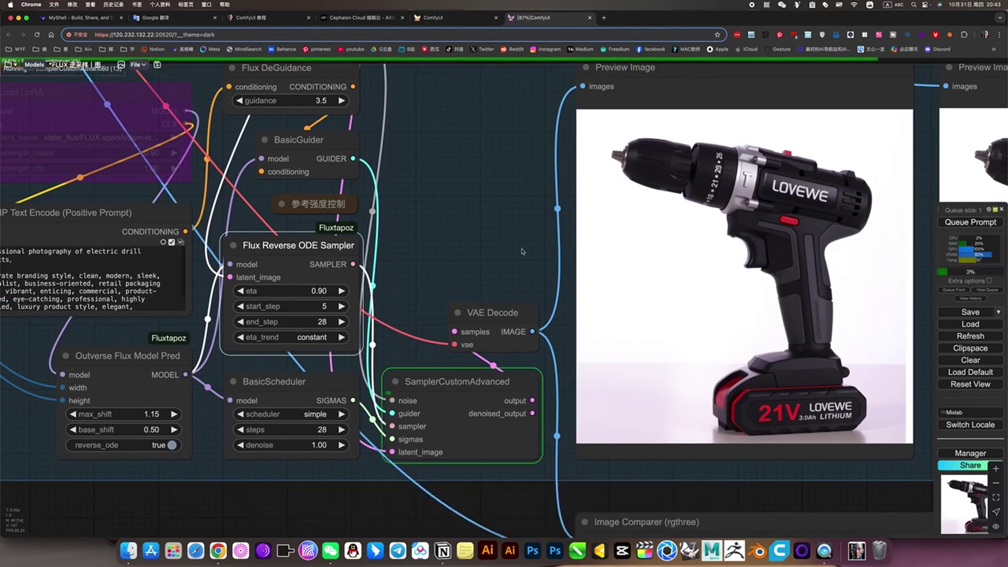
{"action": "scroll", "coordinate": [496, 230], "scroll_direction": "down", "scroll_amount": 3}
{"action": "scroll", "coordinate": [481, 355], "scroll_direction": "down", "scroll_amount": 5}
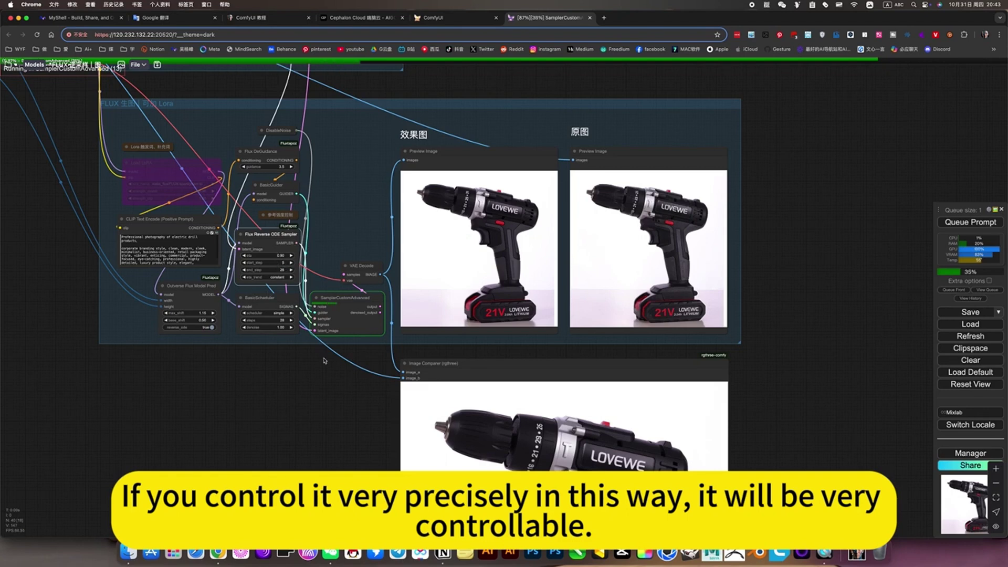
{"action": "scroll", "coordinate": [322, 378], "scroll_direction": "down", "scroll_amount": 5}
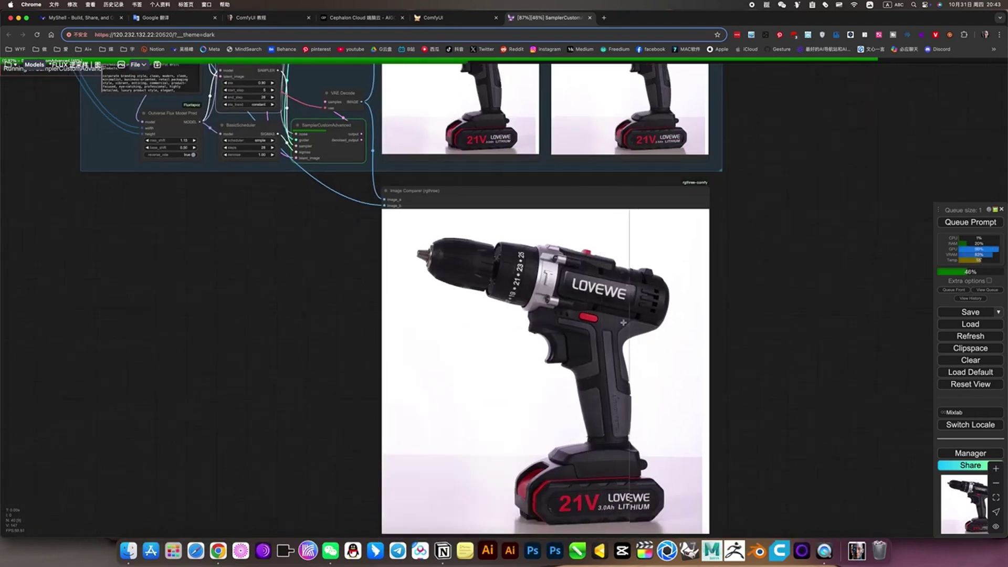
{"action": "scroll", "coordinate": [542, 315], "scroll_direction": "up", "scroll_amount": 5}
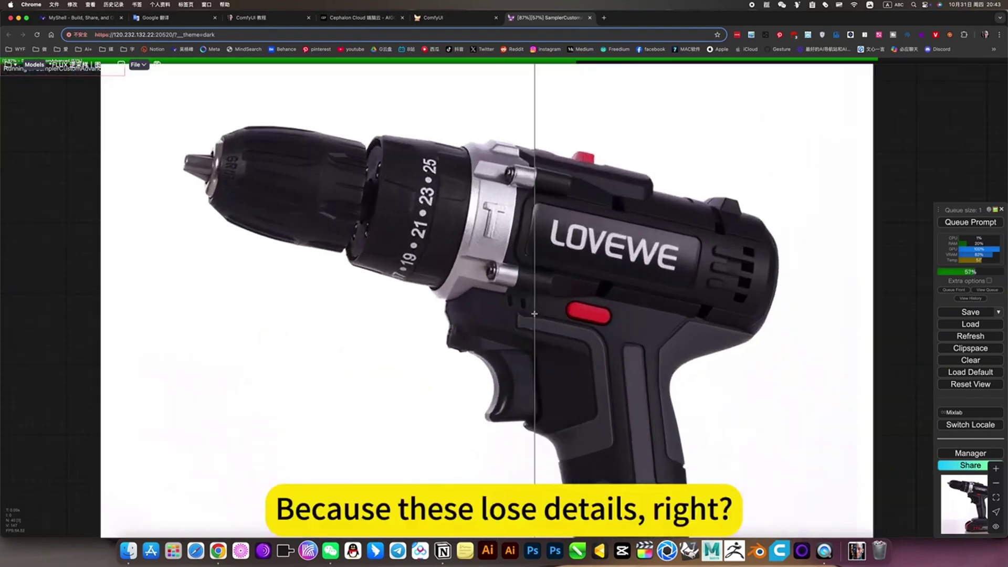
{"action": "scroll", "coordinate": [534, 313], "scroll_direction": "up", "scroll_amount": 5}
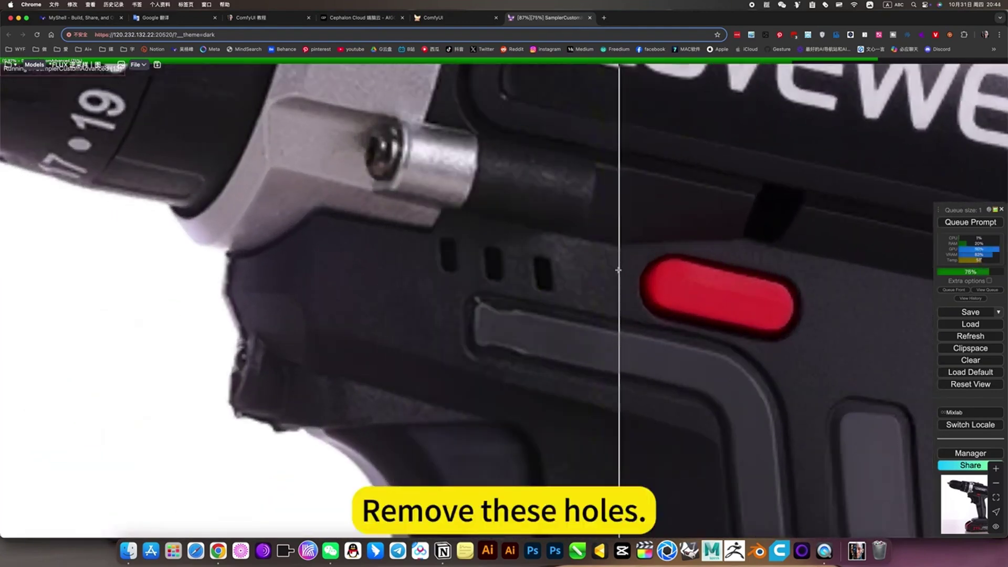
{"action": "scroll", "coordinate": [602, 262], "scroll_direction": "down", "scroll_amount": 3}
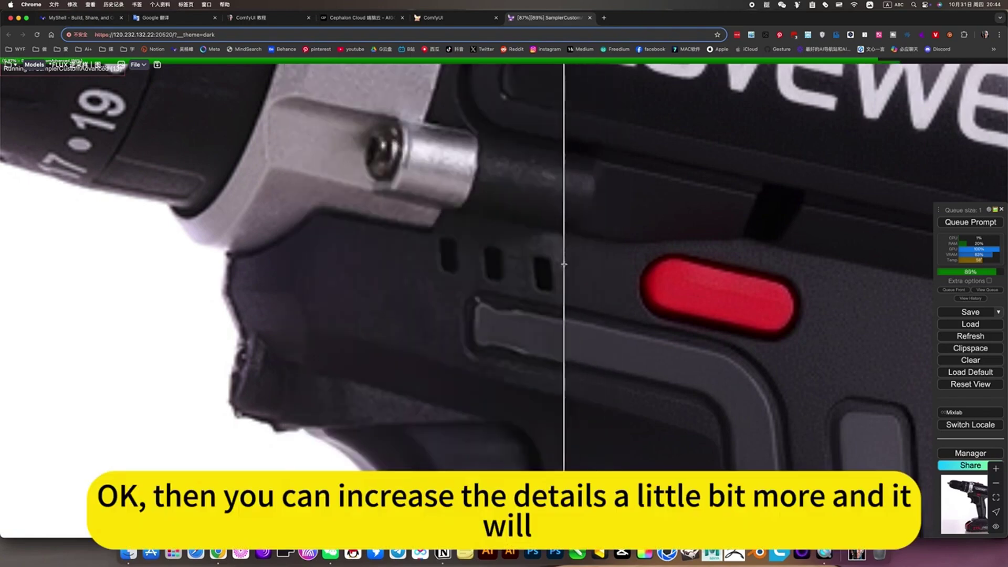
{"action": "scroll", "coordinate": [564, 264], "scroll_direction": "down", "scroll_amount": 4}
{"action": "scroll", "coordinate": [563, 264], "scroll_direction": "down", "scroll_amount": 5}
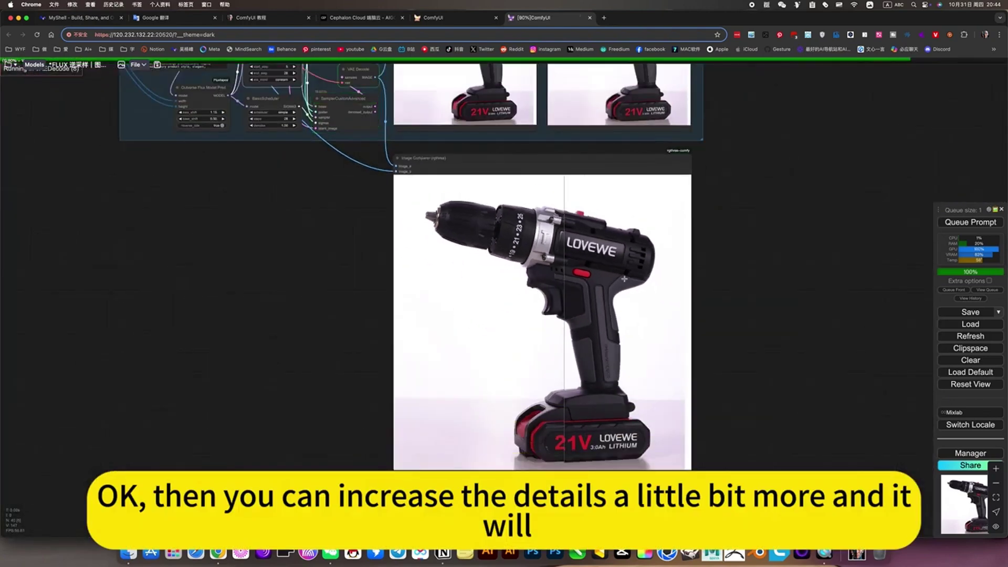
Step: Compare the end_step 28 drill closely with the original, then pan to the reverse sampler
{"action": "left_click_drag", "start_coordinate": [765, 213], "coordinate": [831, 423]}
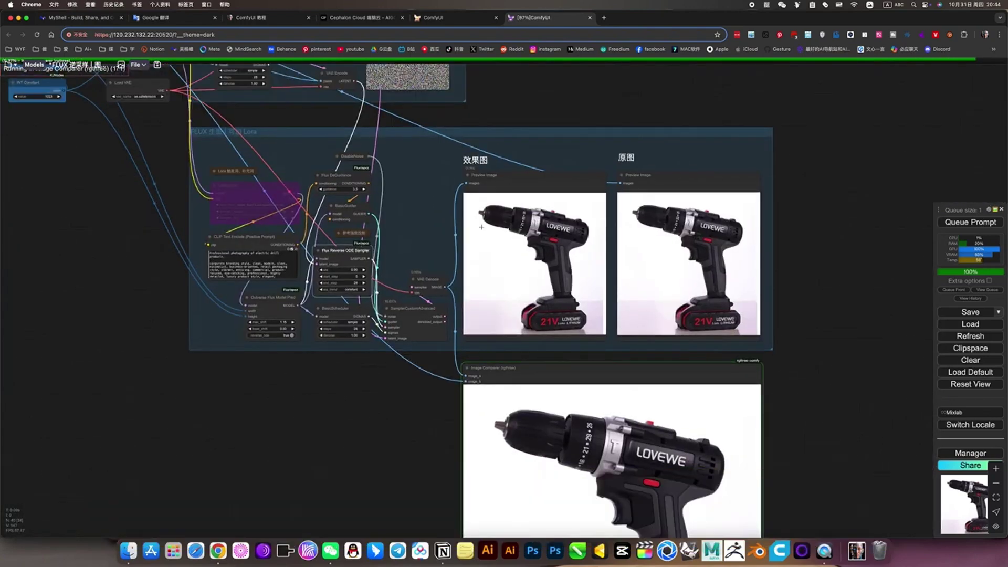
{"action": "left_click_drag", "start_coordinate": [393, 422], "coordinate": [354, 313]}
{"action": "scroll", "coordinate": [597, 366], "scroll_direction": "up", "scroll_amount": 8}
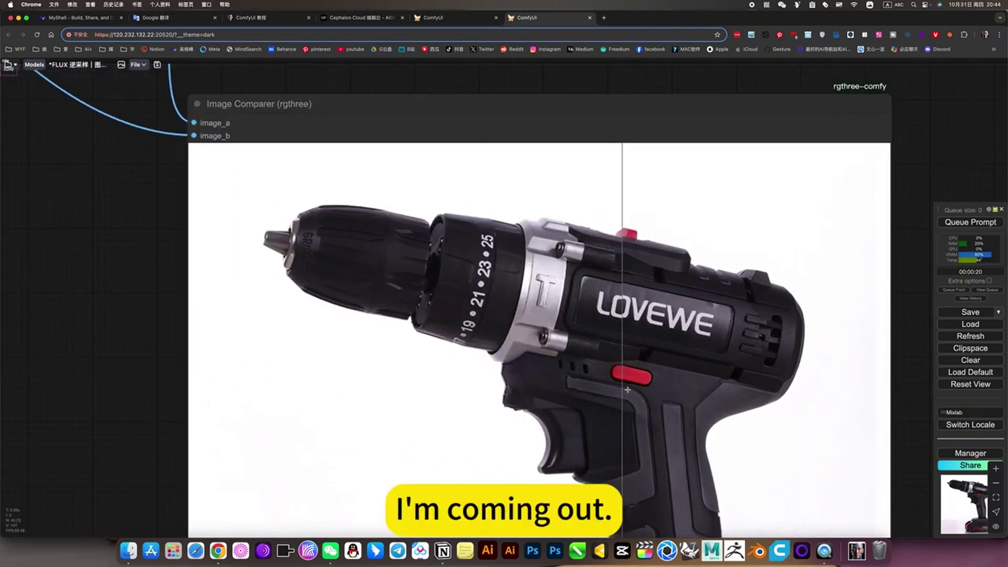
{"action": "scroll", "coordinate": [602, 391], "scroll_direction": "up", "scroll_amount": 12}
{"action": "scroll", "coordinate": [603, 391], "scroll_direction": "up", "scroll_amount": 4}
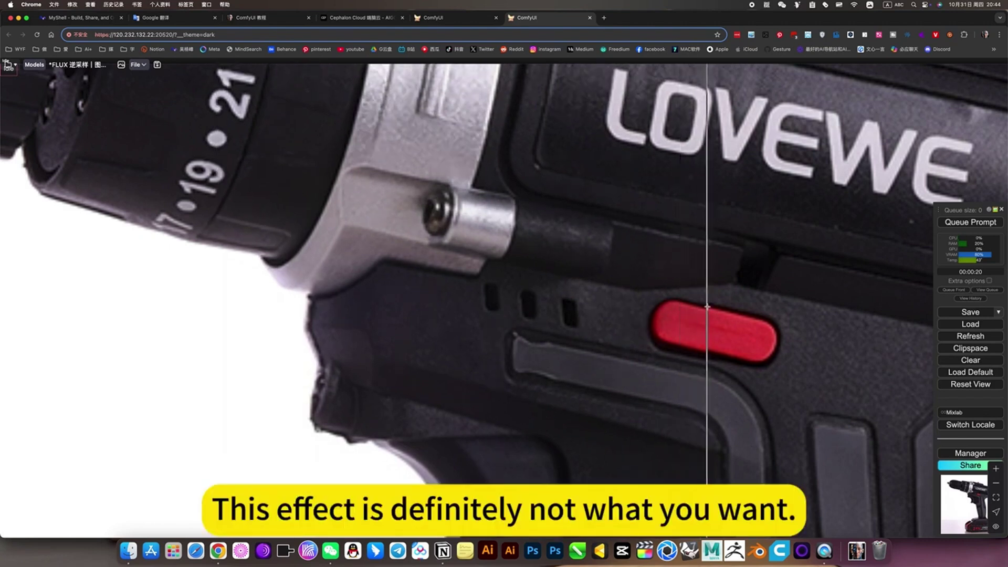
{"action": "scroll", "coordinate": [535, 336], "scroll_direction": "up", "scroll_amount": 6}
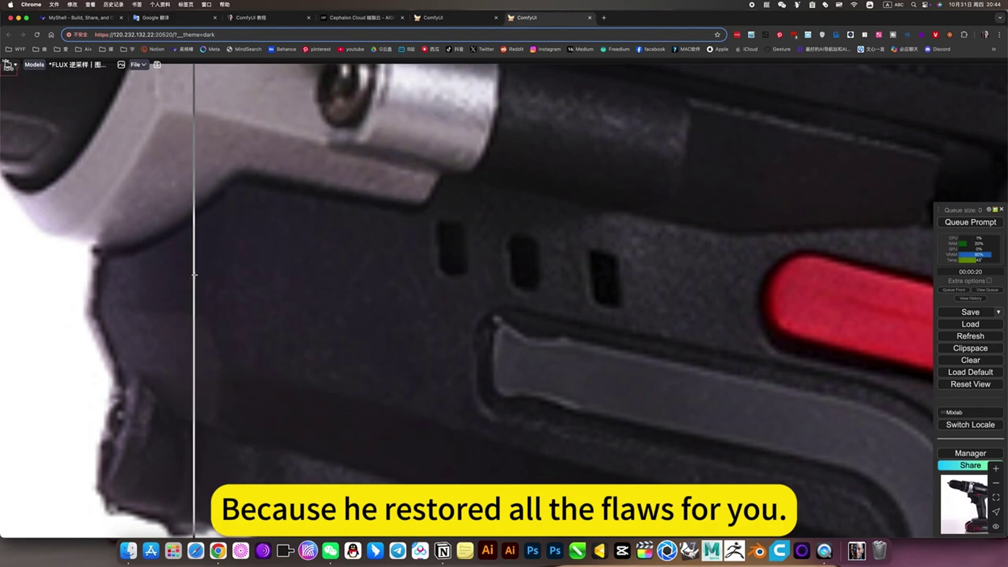
{"action": "scroll", "coordinate": [193, 275], "scroll_direction": "down", "scroll_amount": 5}
{"action": "scroll", "coordinate": [193, 275], "scroll_direction": "down", "scroll_amount": 4}
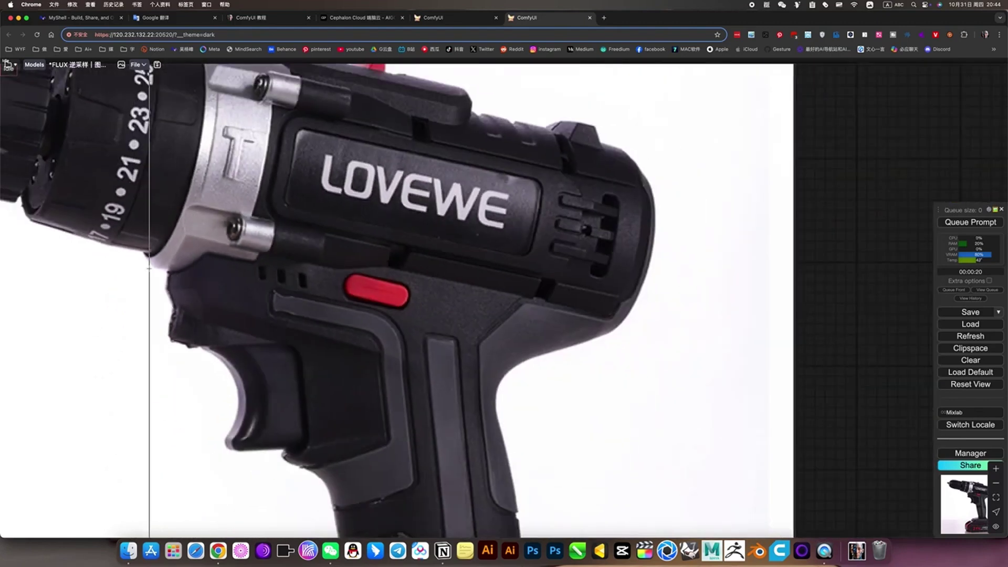
{"action": "scroll", "coordinate": [157, 262], "scroll_direction": "down", "scroll_amount": 4}
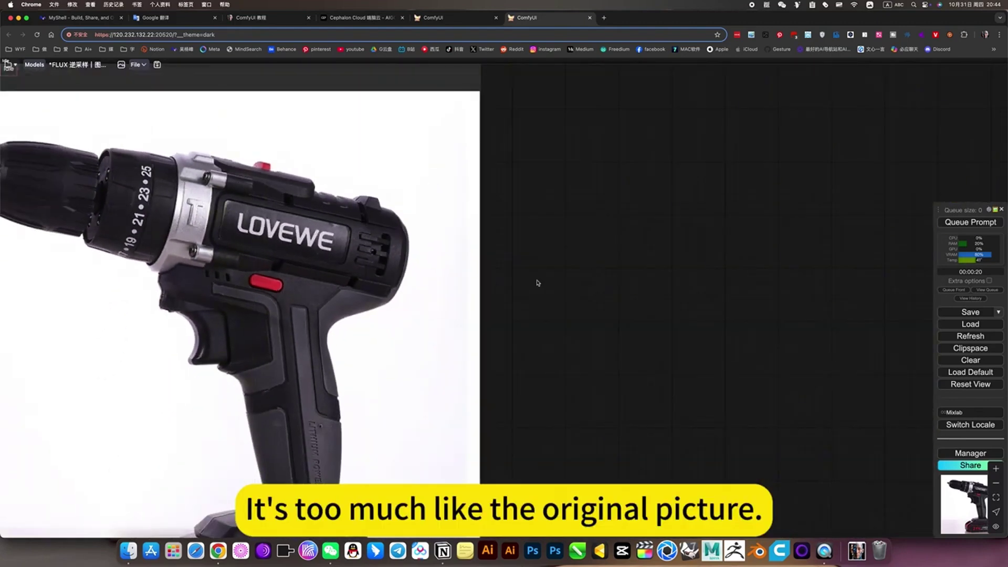
{"action": "scroll", "coordinate": [537, 283], "scroll_direction": "down", "scroll_amount": 8}
{"action": "left_click_drag", "start_coordinate": [292, 181], "coordinate": [456, 270]}
{"action": "scroll", "coordinate": [453, 270], "scroll_direction": "up", "scroll_amount": 12}
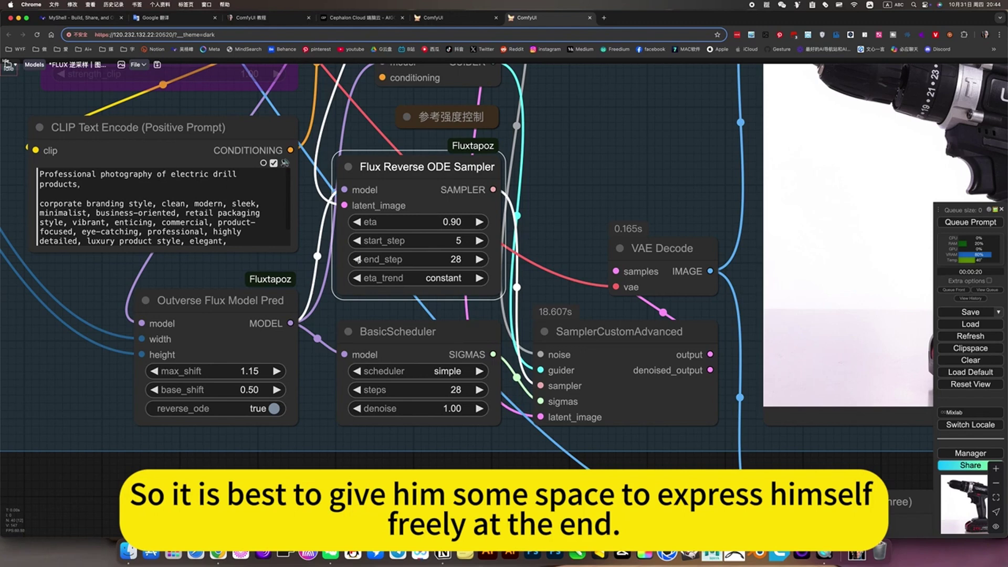
Step: Lower the sampler's end_step to 25 and queue the workflow
{"action": "left_click", "coordinate": [356, 259]}
{"action": "left_click", "coordinate": [357, 258]}
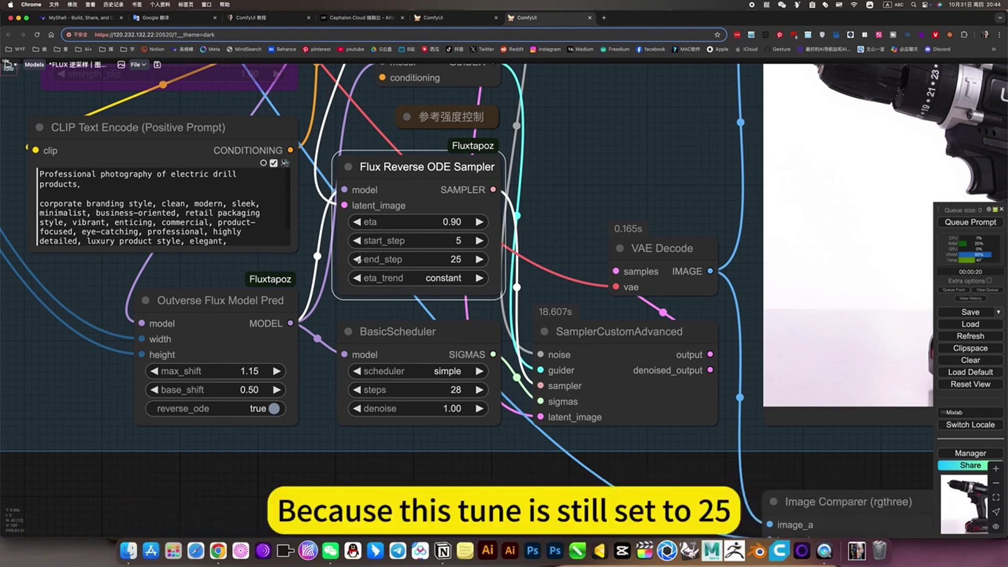
{"action": "left_click", "coordinate": [974, 222]}
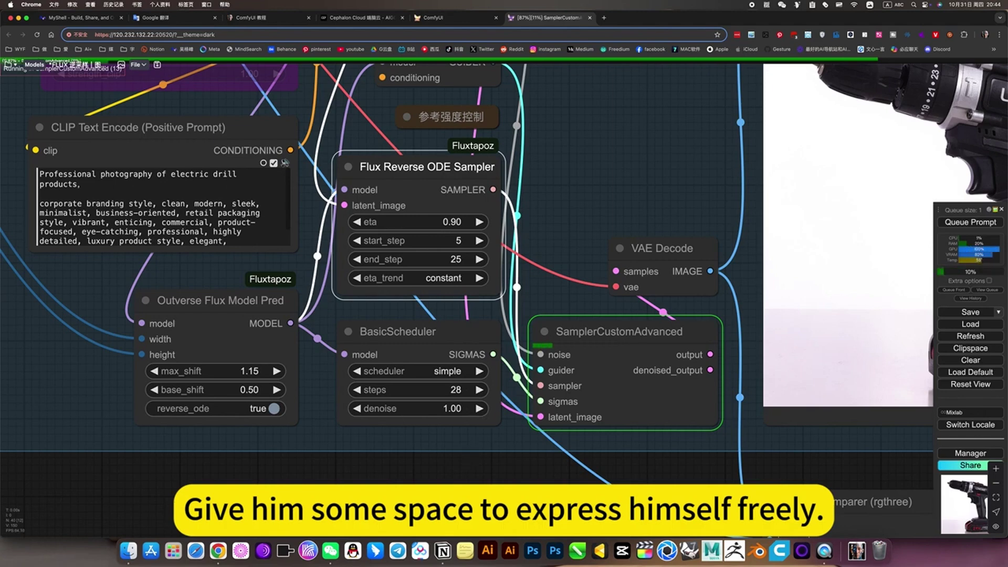
Step: Zoom into the Image Comparer to check the repaired chassis near the red button
{"action": "scroll", "coordinate": [385, 304], "scroll_direction": "down", "scroll_amount": 5}
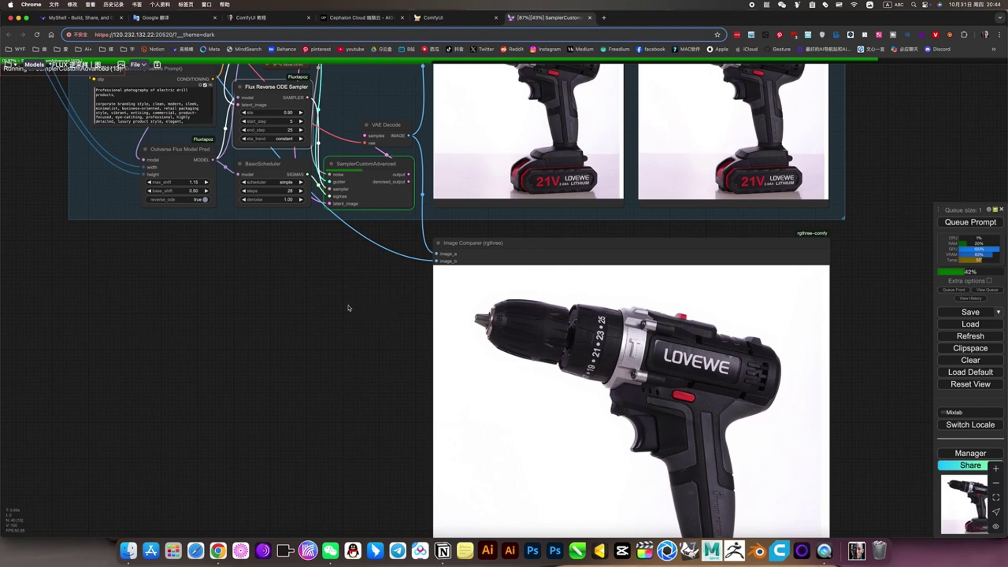
{"action": "scroll", "coordinate": [315, 257], "scroll_direction": "up", "scroll_amount": 2}
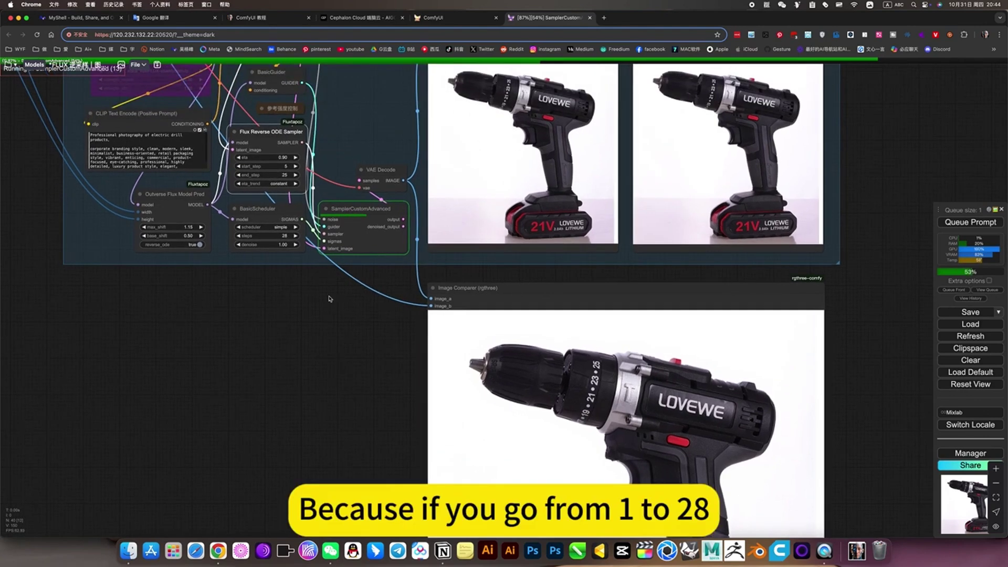
{"action": "scroll", "coordinate": [289, 217], "scroll_direction": "down", "scroll_amount": 2}
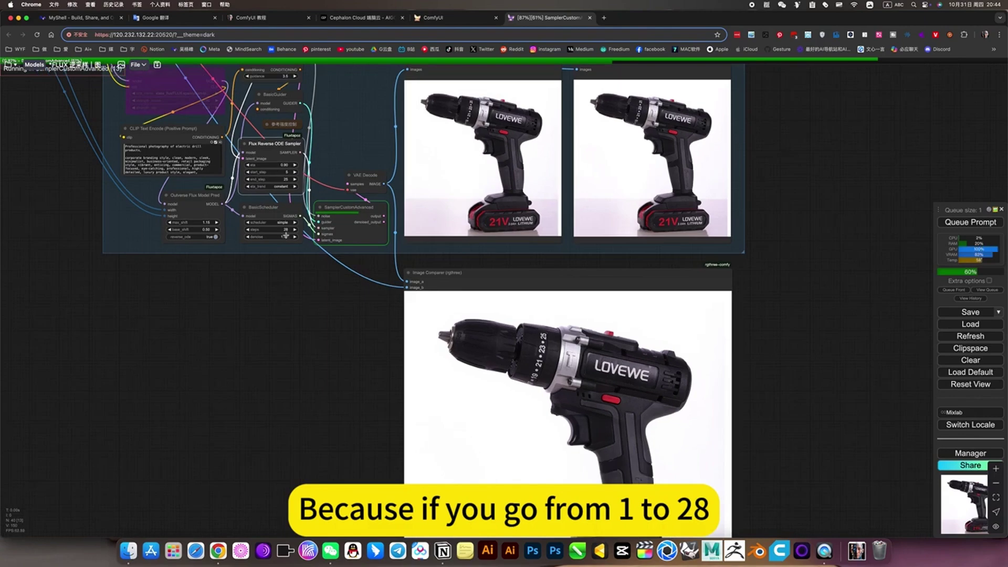
{"action": "scroll", "coordinate": [650, 186], "scroll_direction": "up", "scroll_amount": 5}
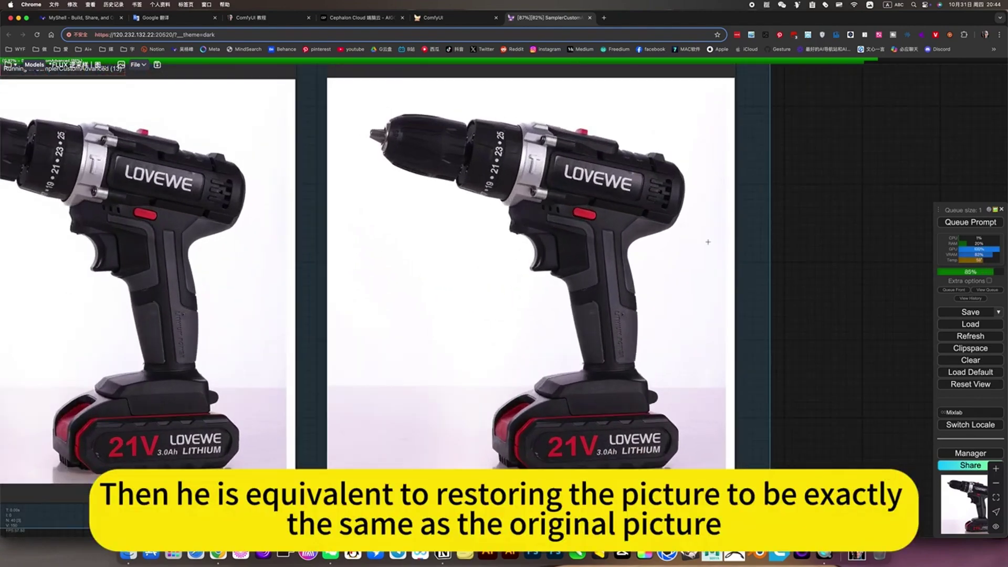
{"action": "scroll", "coordinate": [766, 277], "scroll_direction": "down", "scroll_amount": 5}
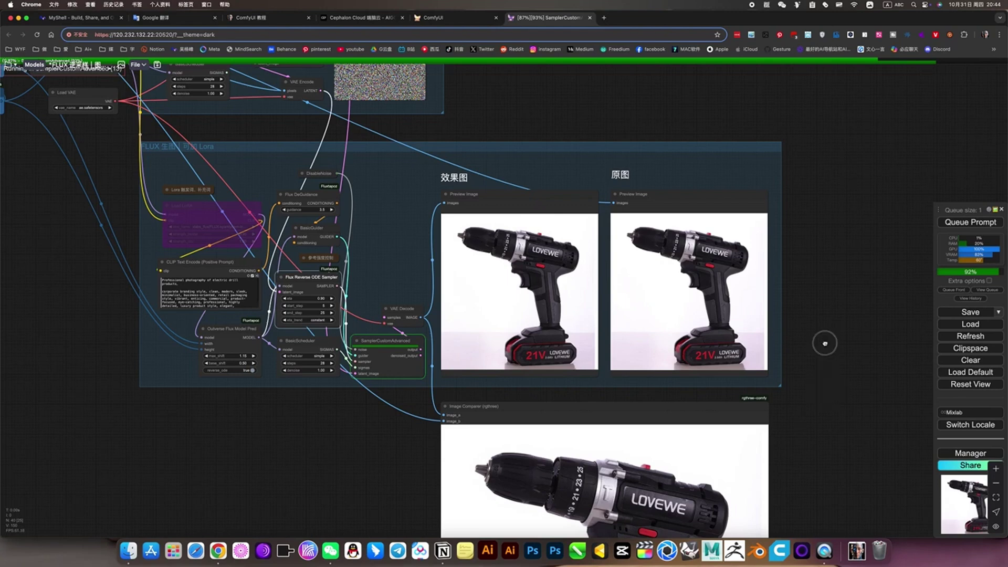
{"action": "scroll", "coordinate": [827, 305], "scroll_direction": "down", "scroll_amount": 3}
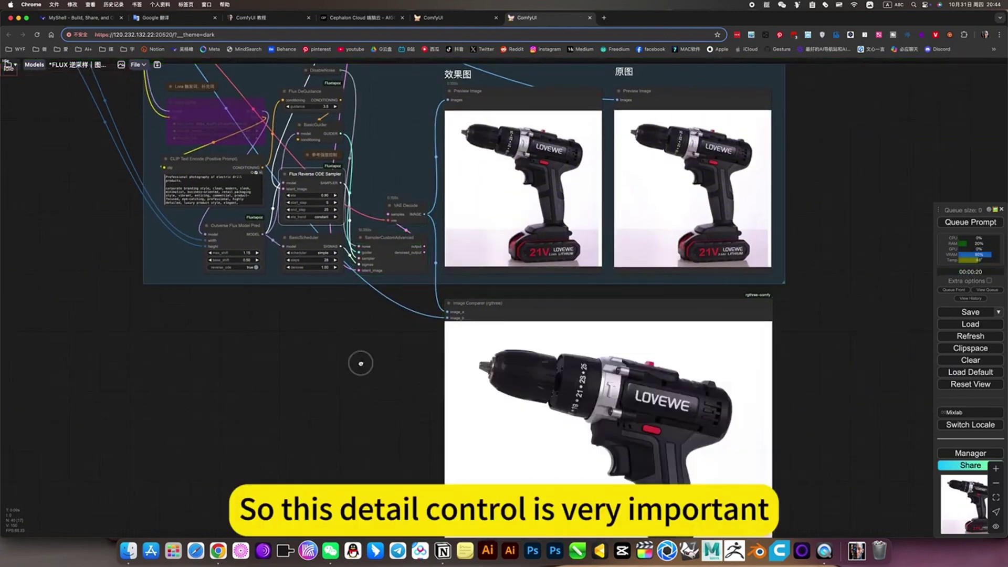
{"action": "scroll", "coordinate": [337, 335], "scroll_direction": "down", "scroll_amount": 3}
{"action": "scroll", "coordinate": [610, 336], "scroll_direction": "up", "scroll_amount": 10}
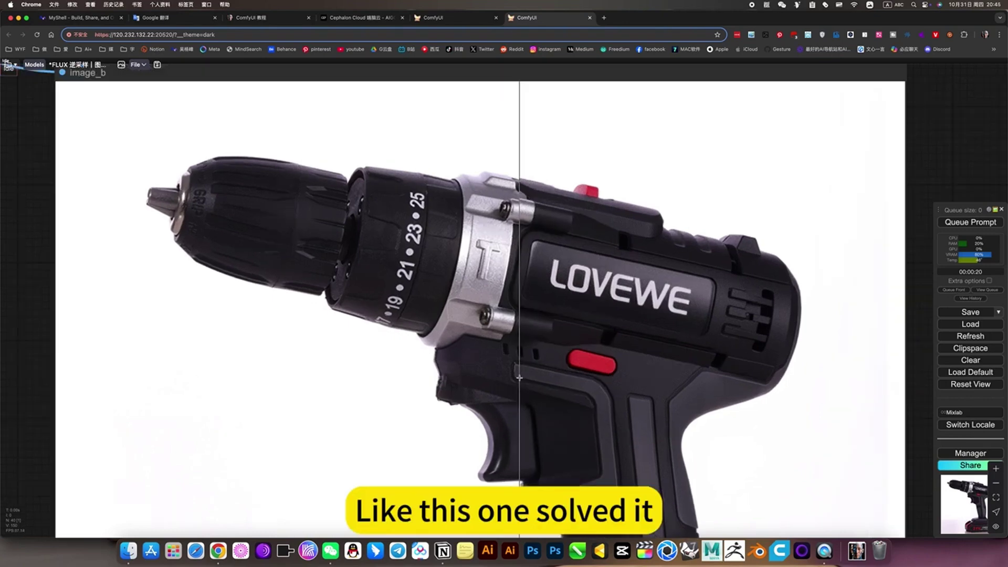
{"action": "scroll", "coordinate": [569, 386], "scroll_direction": "up", "scroll_amount": 5}
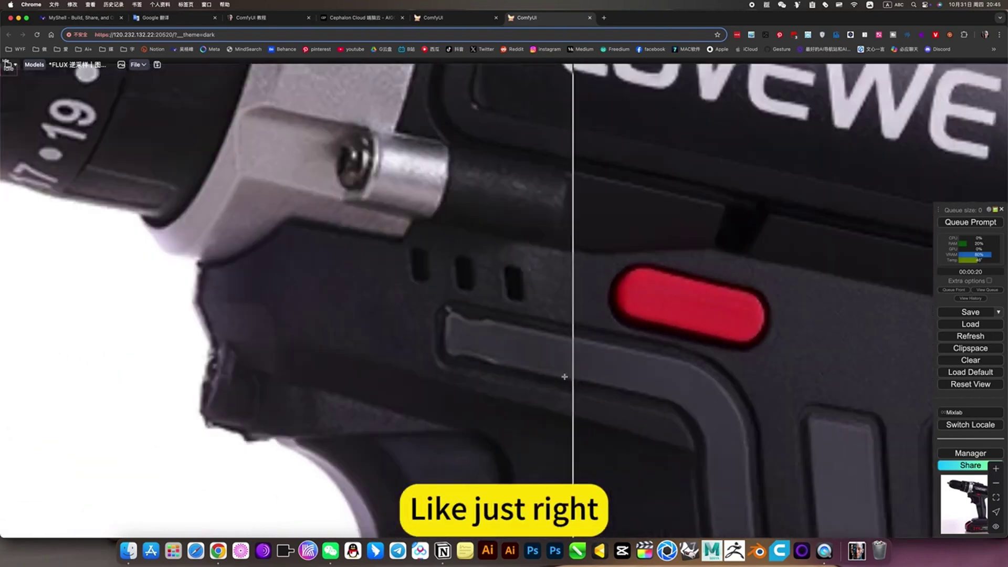
{"action": "scroll", "coordinate": [536, 322], "scroll_direction": "up", "scroll_amount": 5}
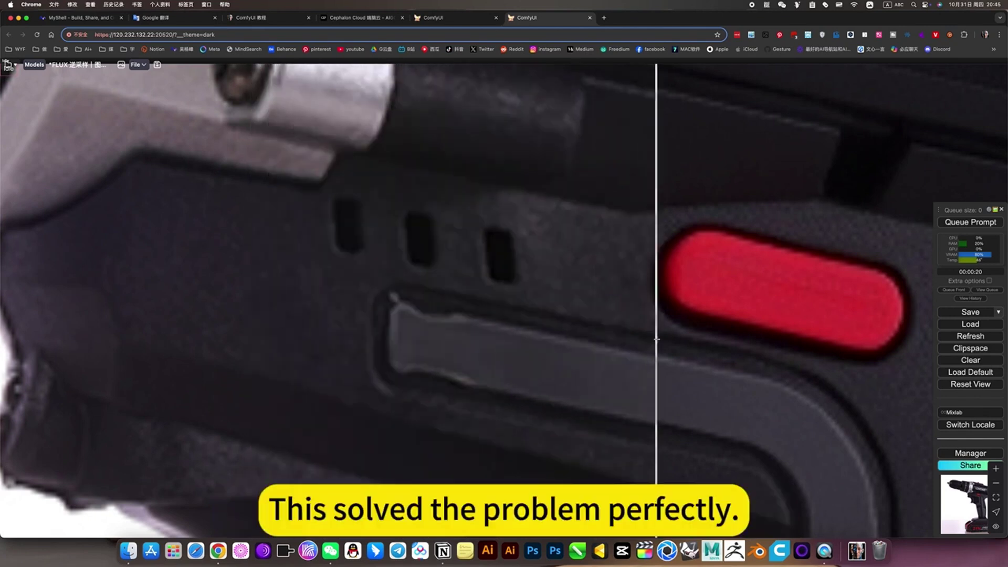
{"action": "scroll", "coordinate": [384, 314], "scroll_direction": "down", "scroll_amount": 5}
Step: Zoom the Image Comparer onto the refined drill's battery against the original
{"action": "scroll", "coordinate": [385, 314], "scroll_direction": "down", "scroll_amount": 1}
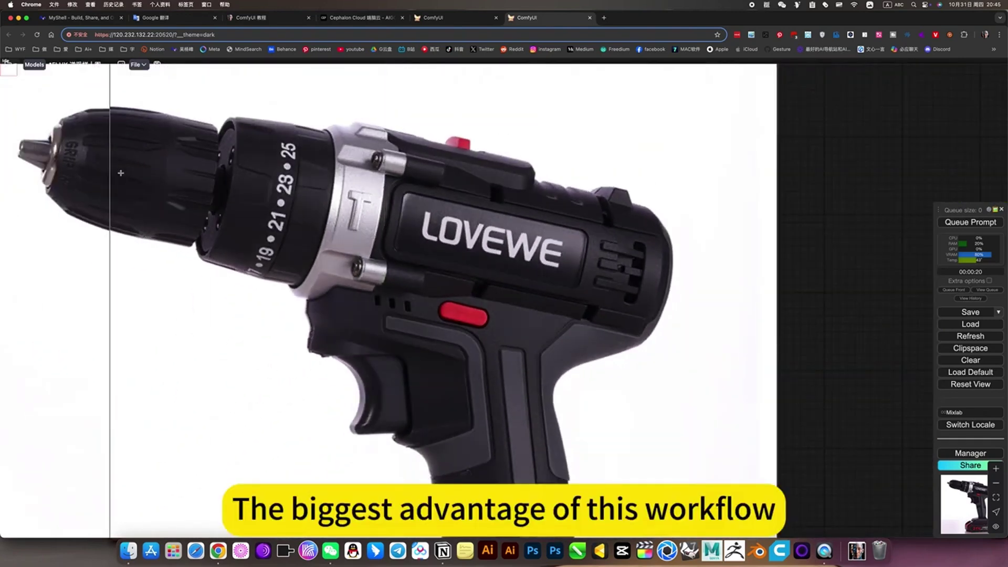
{"action": "scroll", "coordinate": [699, 359], "scroll_direction": "down", "scroll_amount": 3}
{"action": "scroll", "coordinate": [700, 358], "scroll_direction": "down", "scroll_amount": 2}
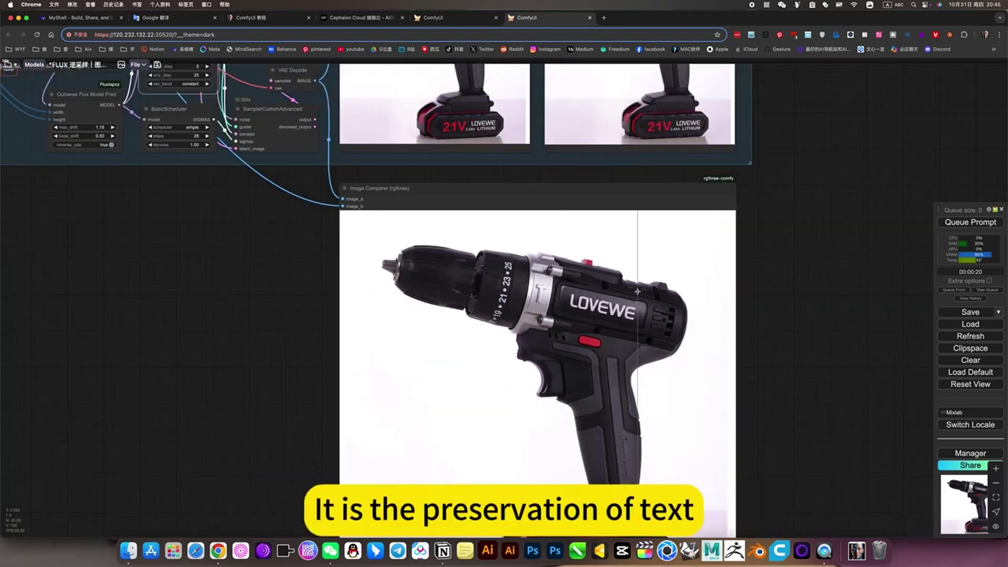
{"action": "scroll", "coordinate": [637, 325], "scroll_direction": "up", "scroll_amount": 6}
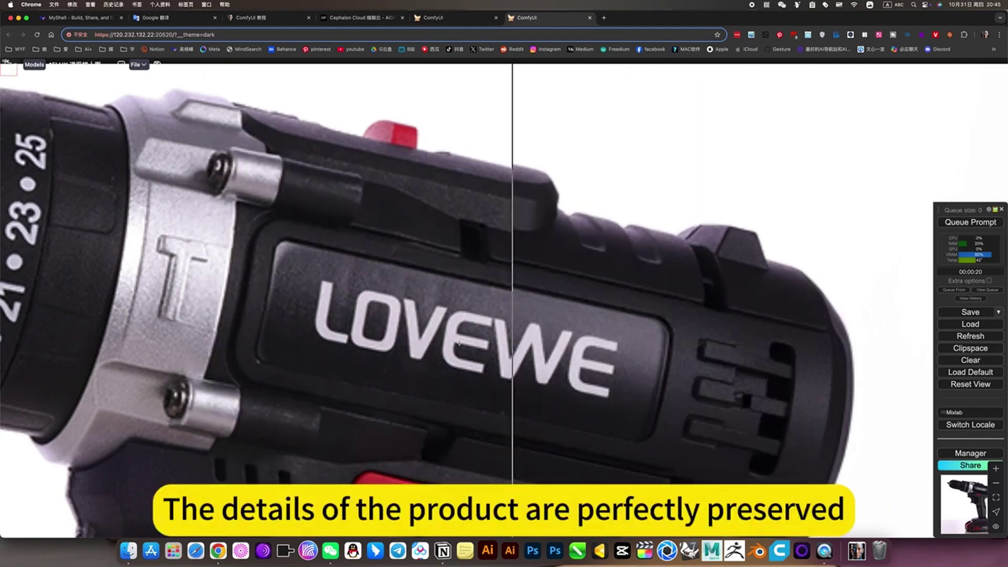
{"action": "scroll", "coordinate": [353, 330], "scroll_direction": "down", "scroll_amount": 4}
{"action": "scroll", "coordinate": [332, 326], "scroll_direction": "down", "scroll_amount": 3}
{"action": "scroll", "coordinate": [315, 315], "scroll_direction": "up", "scroll_amount": 7}
{"action": "scroll", "coordinate": [305, 320], "scroll_direction": "up", "scroll_amount": 3}
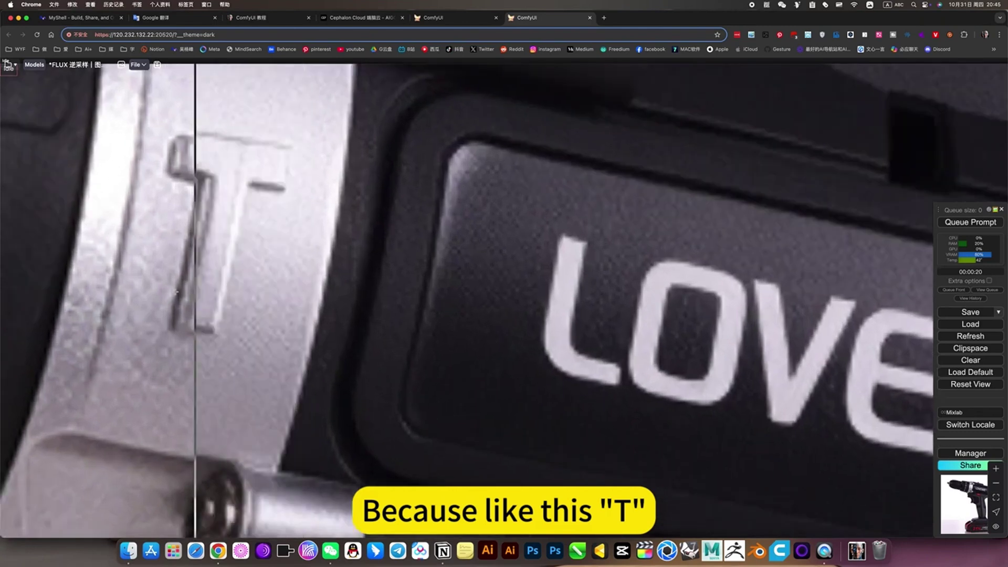
{"action": "scroll", "coordinate": [90, 278], "scroll_direction": "down", "scroll_amount": 2}
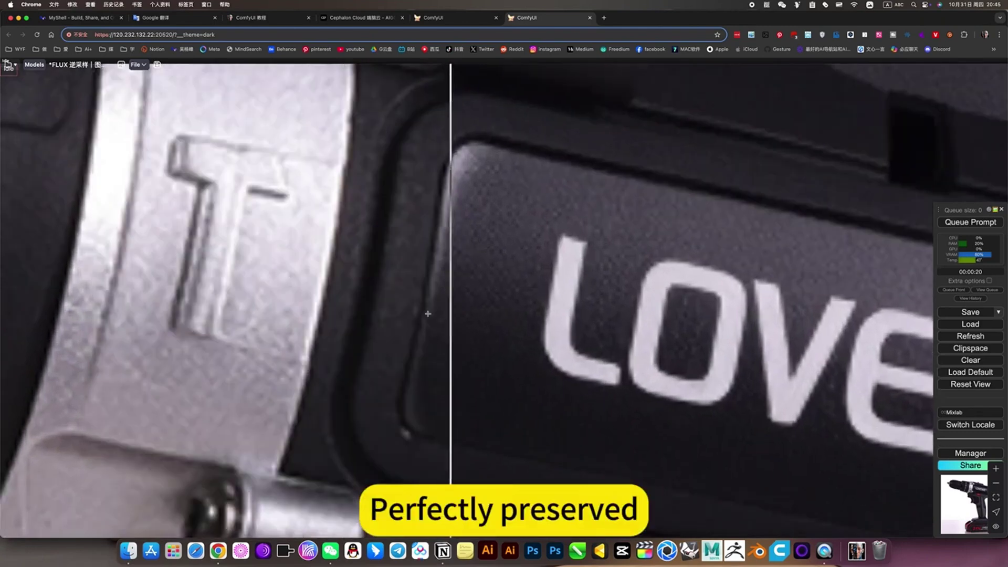
{"action": "scroll", "coordinate": [542, 326], "scroll_direction": "down", "scroll_amount": 1}
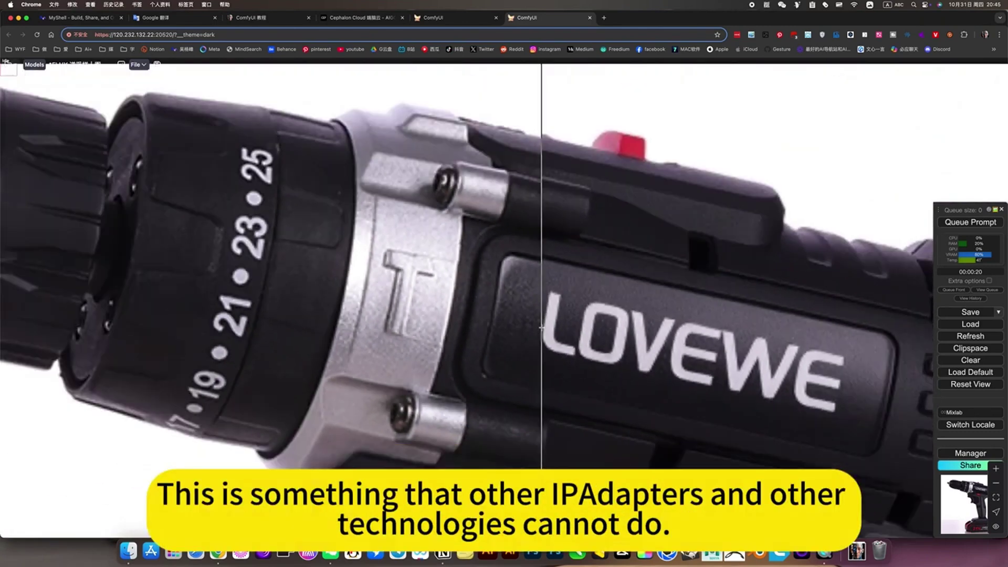
{"action": "scroll", "coordinate": [541, 326], "scroll_direction": "down", "scroll_amount": 6}
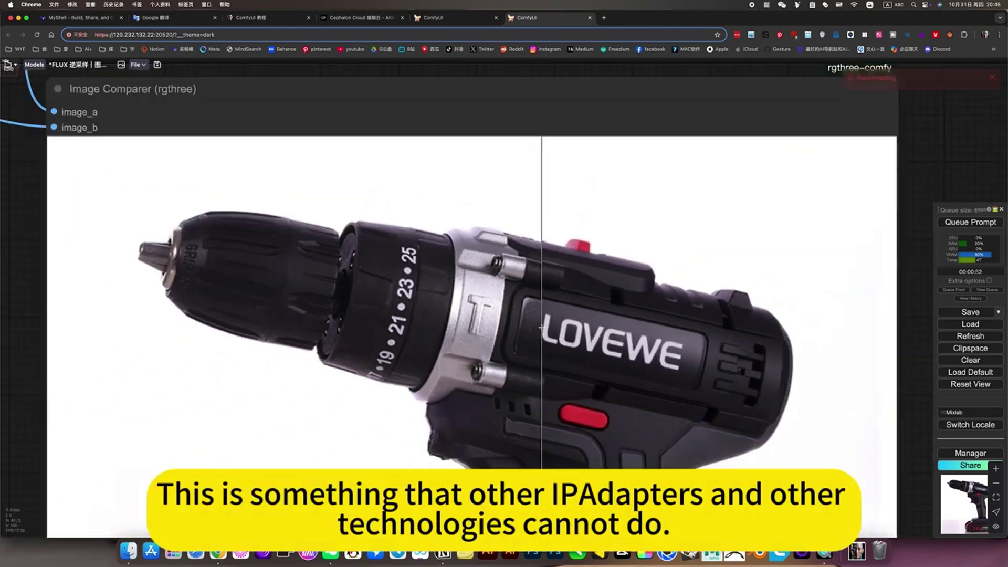
{"action": "scroll", "coordinate": [767, 266], "scroll_direction": "down", "scroll_amount": 5}
{"action": "scroll", "coordinate": [677, 446], "scroll_direction": "up", "scroll_amount": 5}
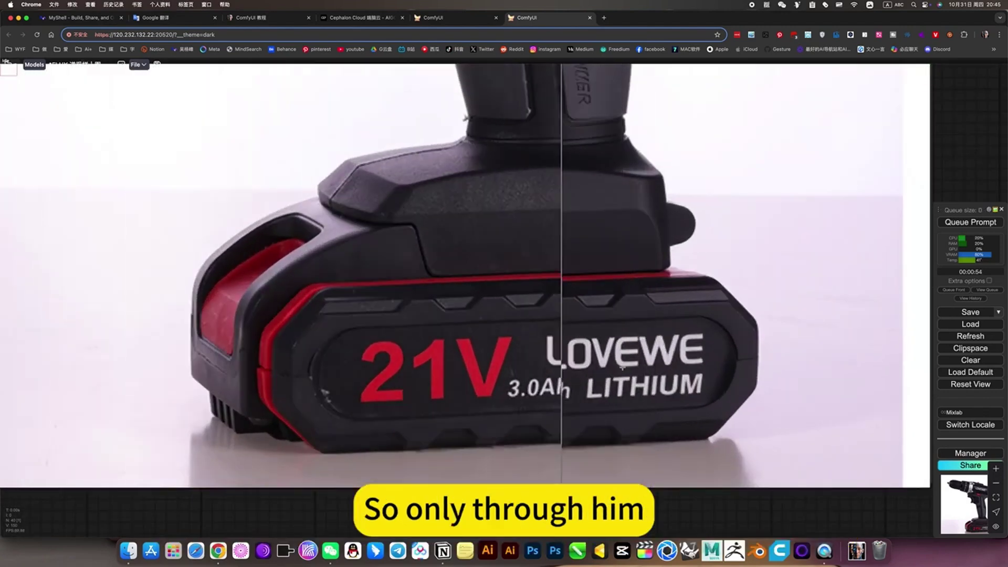
{"action": "scroll", "coordinate": [387, 266], "scroll_direction": "down", "scroll_amount": 3}
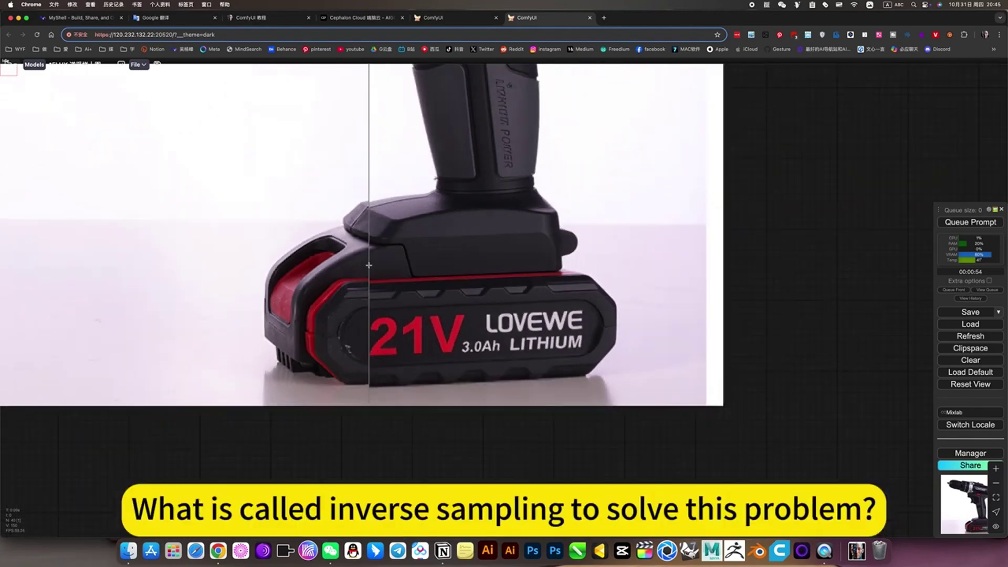
{"action": "scroll", "coordinate": [533, 188], "scroll_direction": "up", "scroll_amount": 5}
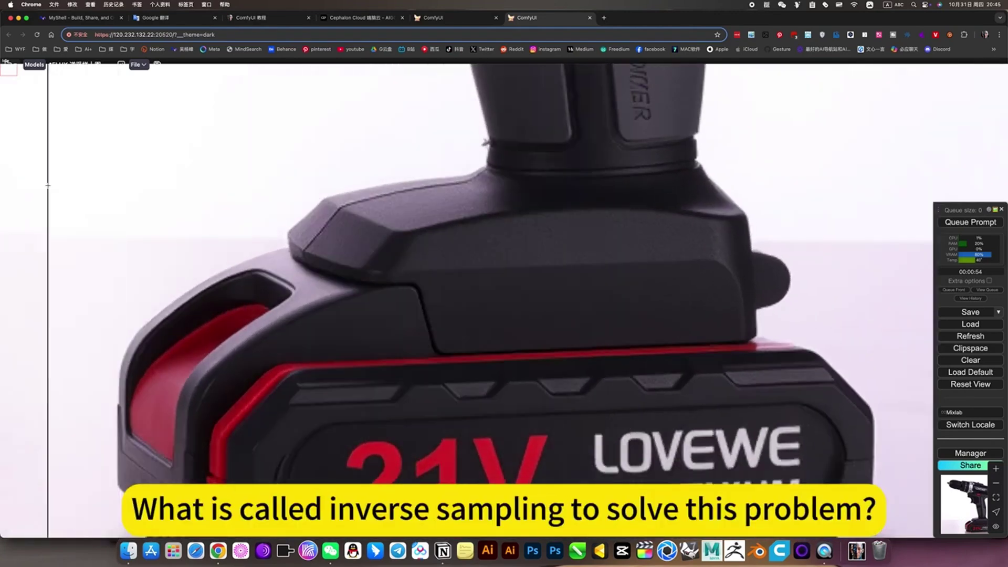
{"action": "scroll", "coordinate": [48, 185], "scroll_direction": "down", "scroll_amount": 3}
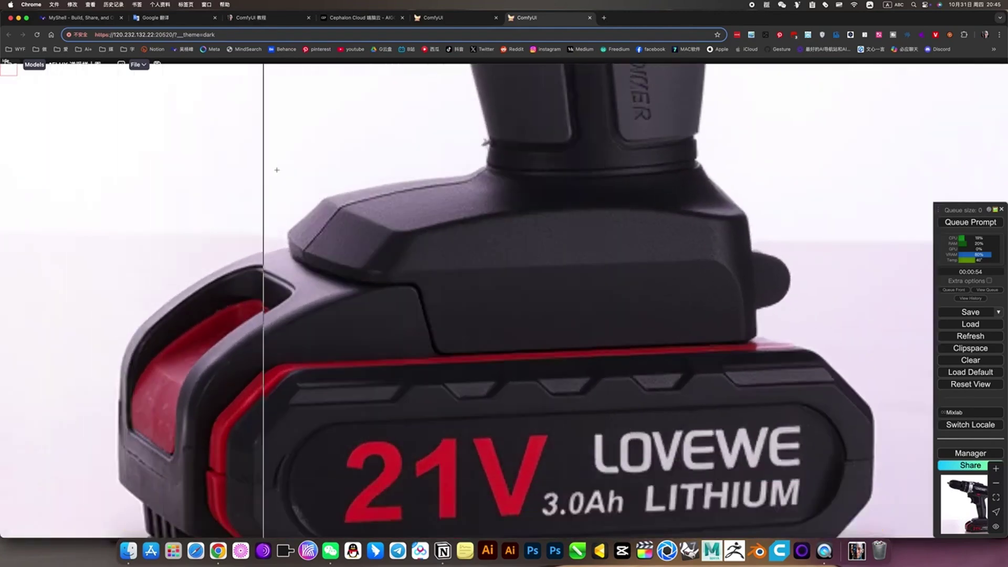
{"action": "scroll", "coordinate": [195, 223], "scroll_direction": "up", "scroll_amount": 6}
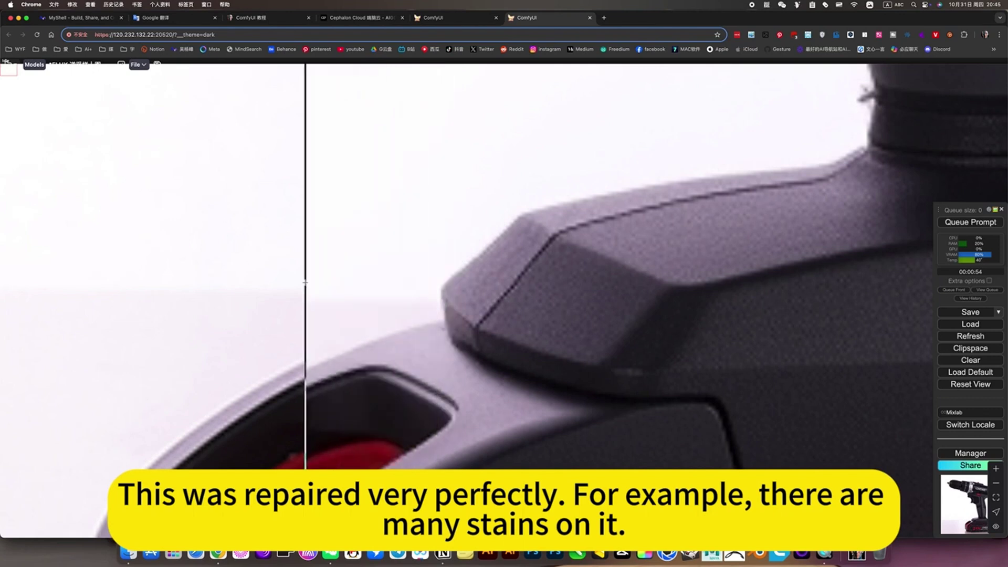
Step: Pan across the enlarged battery's red trim to confirm the stains are gone, then zoom out
{"action": "left_click_drag", "start_coordinate": [308, 284], "coordinate": [455, 37]}
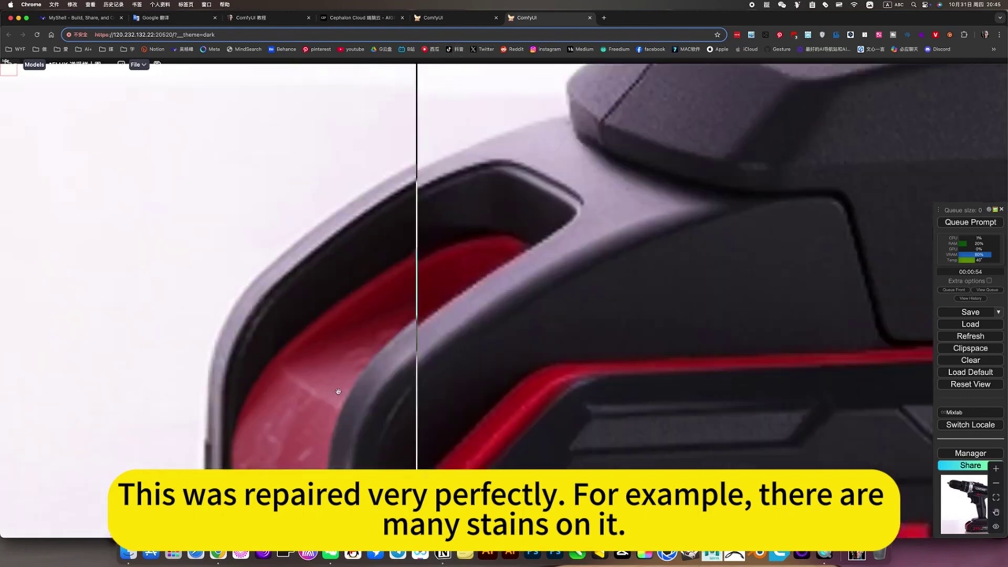
{"action": "left_click_drag", "start_coordinate": [338, 391], "coordinate": [515, 292]}
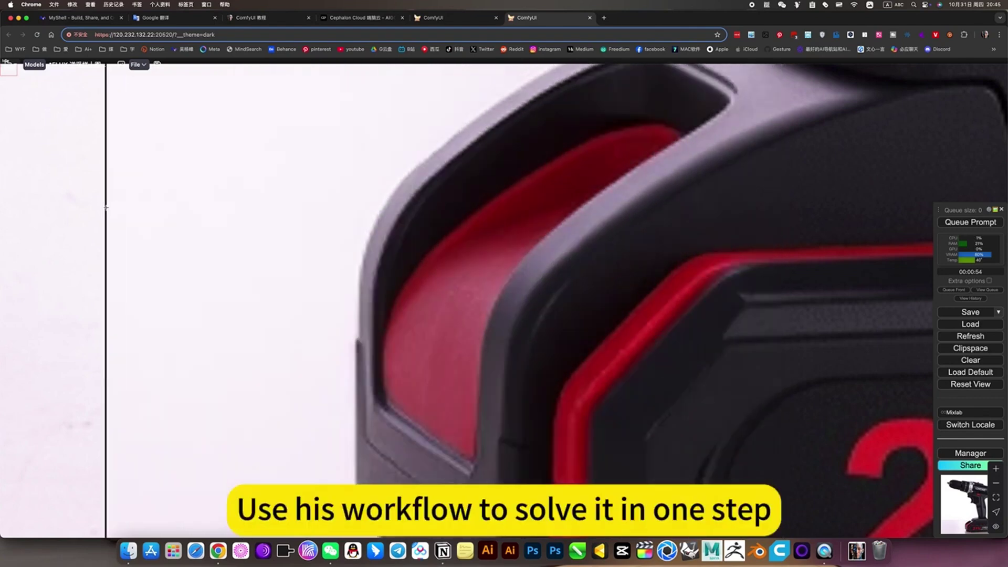
{"action": "scroll", "coordinate": [106, 207], "scroll_direction": "down", "scroll_amount": 10}
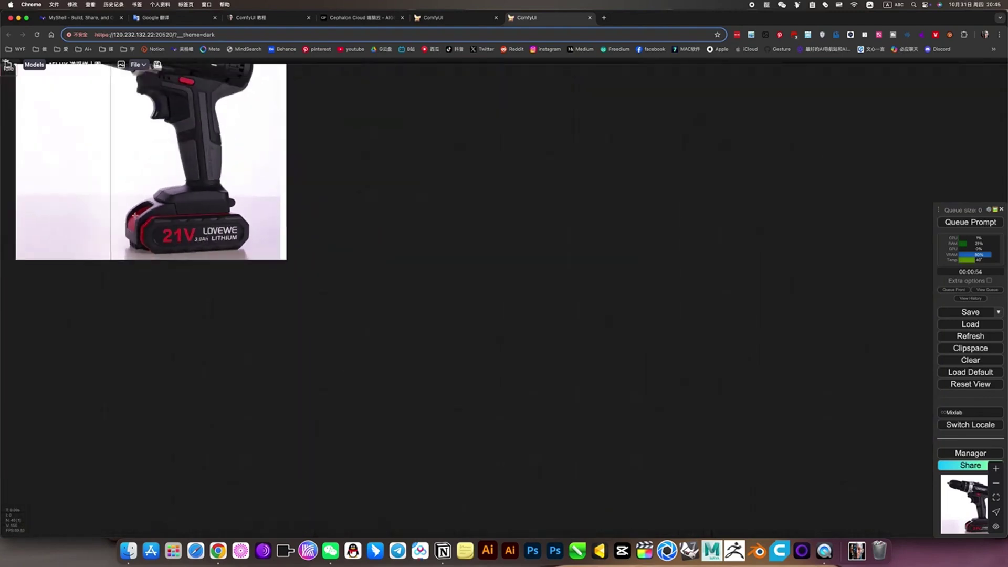
Step: Pan around the FLUX reverse-sampling graph from the noise preview to the drill images
{"action": "left_click_drag", "start_coordinate": [409, 182], "coordinate": [724, 373]}
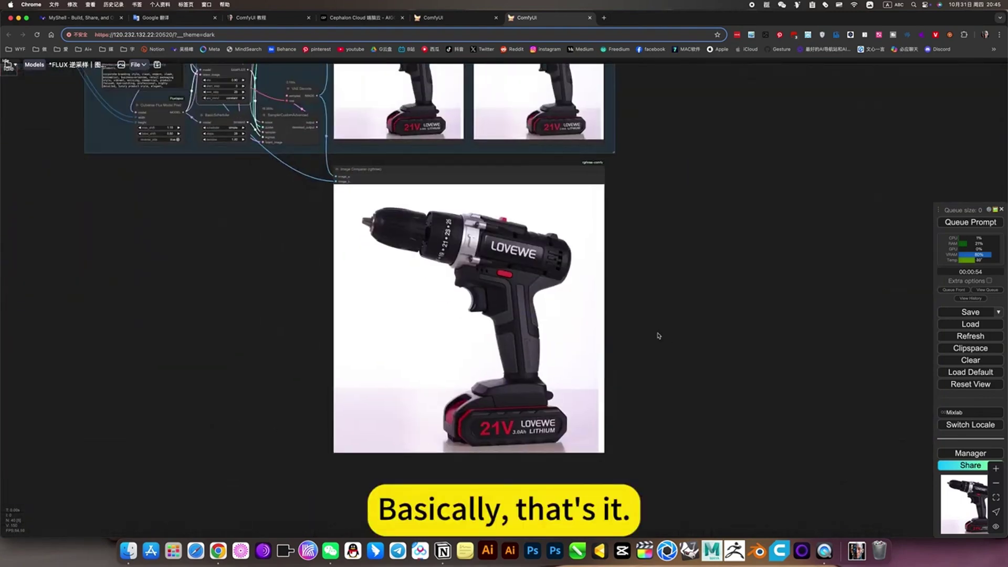
{"action": "left_click_drag", "start_coordinate": [640, 236], "coordinate": [749, 286]}
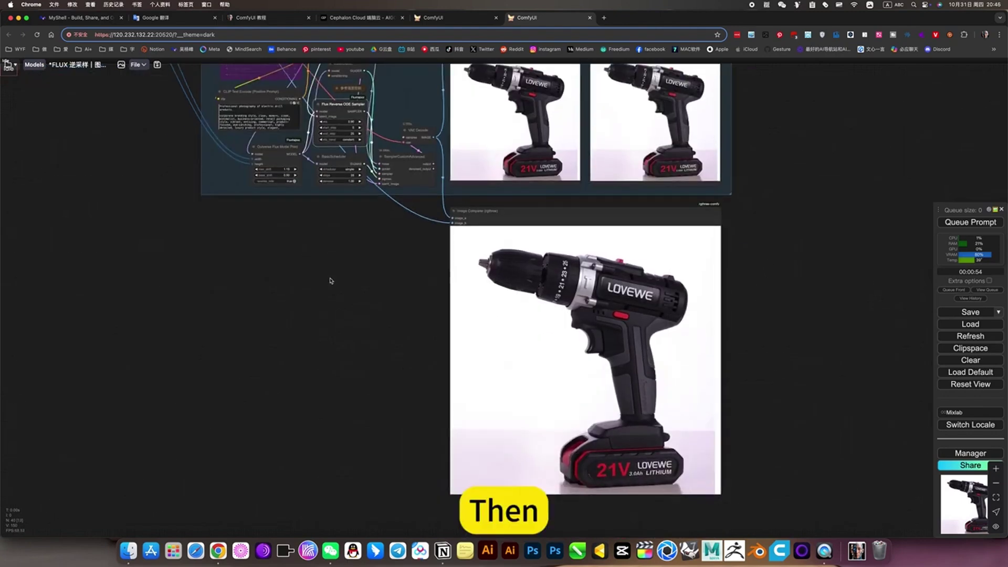
{"action": "scroll", "coordinate": [823, 270], "scroll_direction": "up", "scroll_amount": 10}
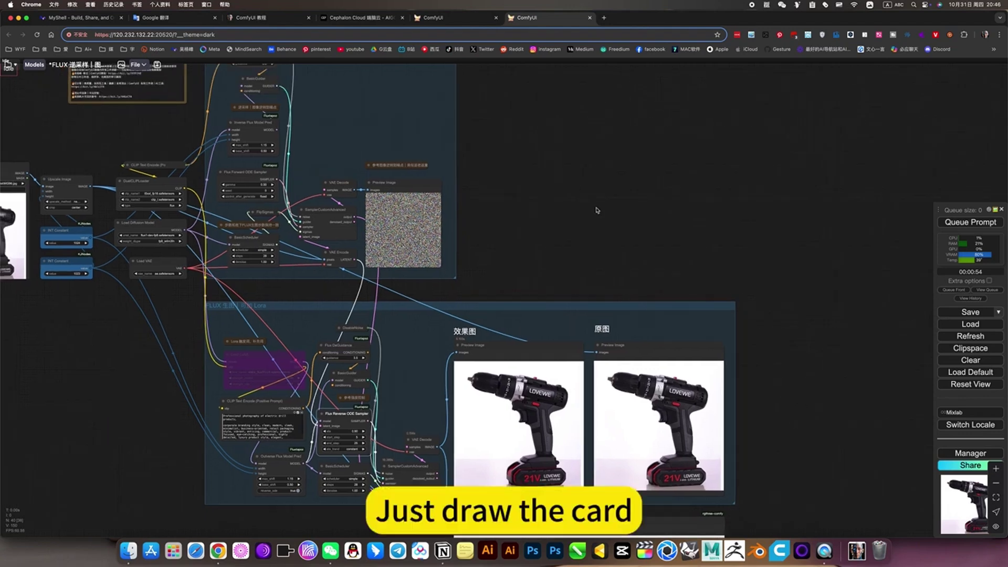
{"action": "left_click_drag", "start_coordinate": [596, 210], "coordinate": [663, 169]}
{"action": "left_click_drag", "start_coordinate": [623, 135], "coordinate": [578, 194]}
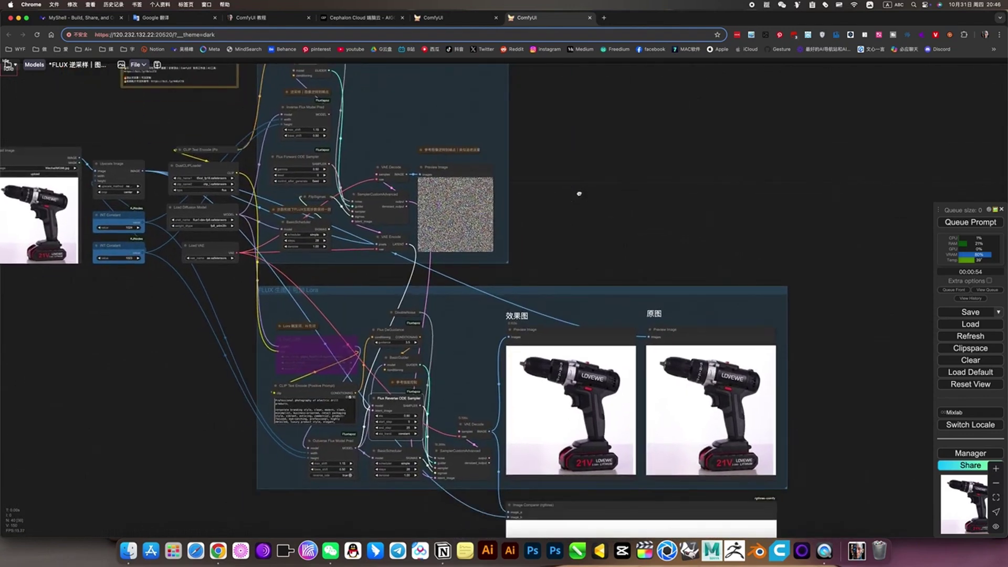
Step: Inspect the IPA+CN workflow's Canny preview showing the blurred LOVEWE line drawing
{"action": "left_click", "coordinate": [458, 20]}
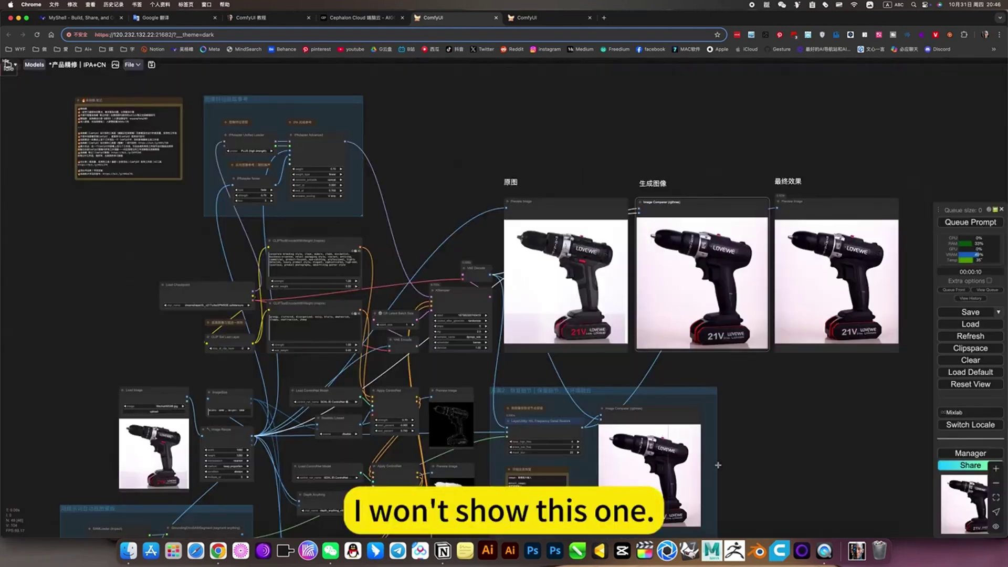
{"action": "left_click_drag", "start_coordinate": [765, 436], "coordinate": [774, 358]}
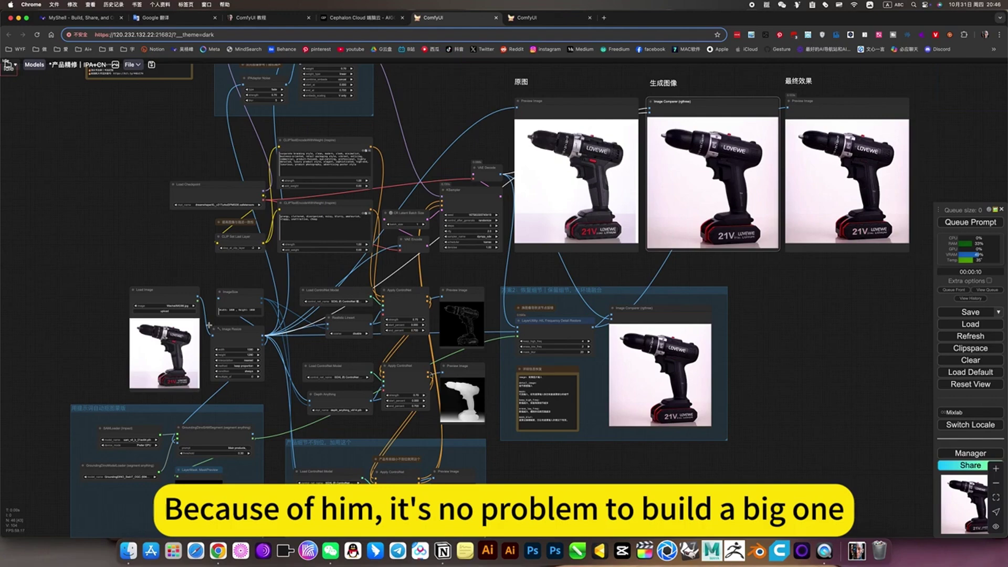
{"action": "scroll", "coordinate": [740, 367], "scroll_direction": "up", "scroll_amount": 3}
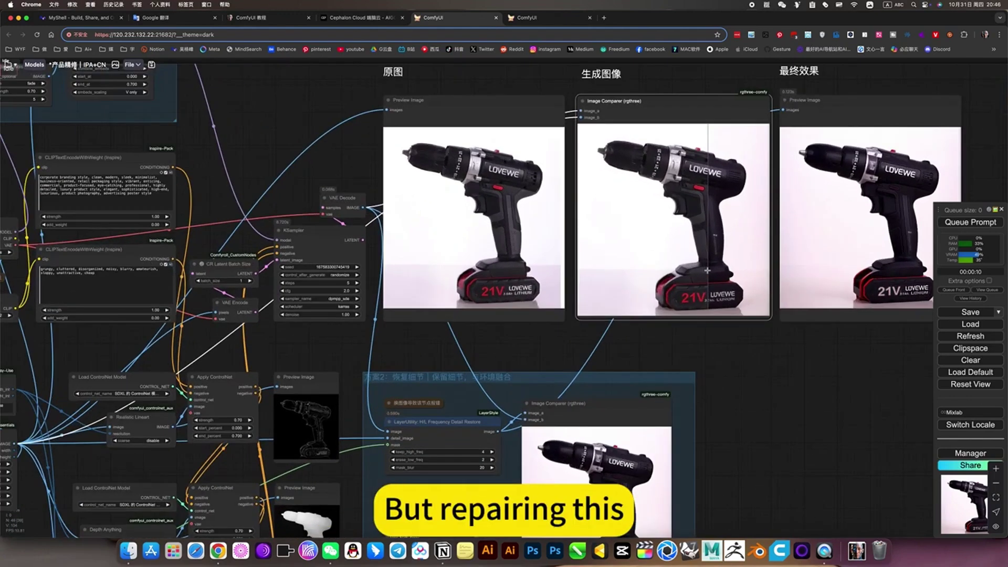
{"action": "scroll", "coordinate": [707, 270], "scroll_direction": "up", "scroll_amount": 2}
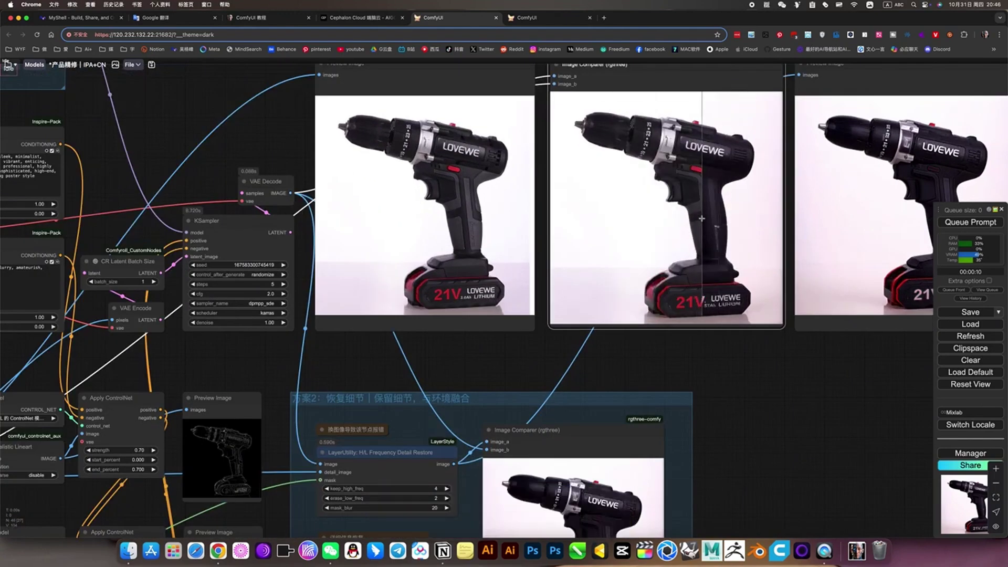
{"action": "scroll", "coordinate": [701, 217], "scroll_direction": "down", "scroll_amount": 5}
{"action": "scroll", "coordinate": [708, 189], "scroll_direction": "up", "scroll_amount": 5}
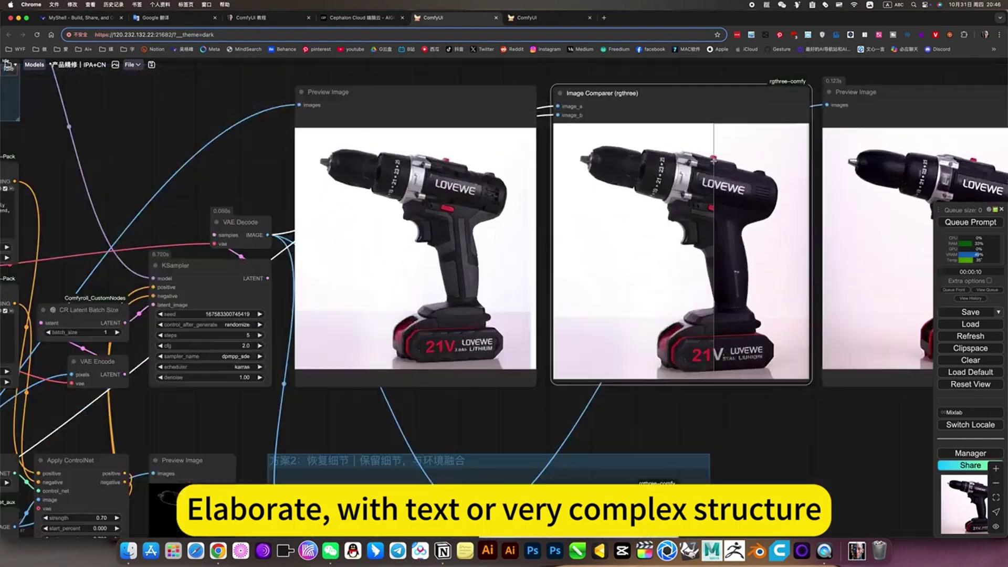
{"action": "scroll", "coordinate": [714, 252], "scroll_direction": "up", "scroll_amount": 5}
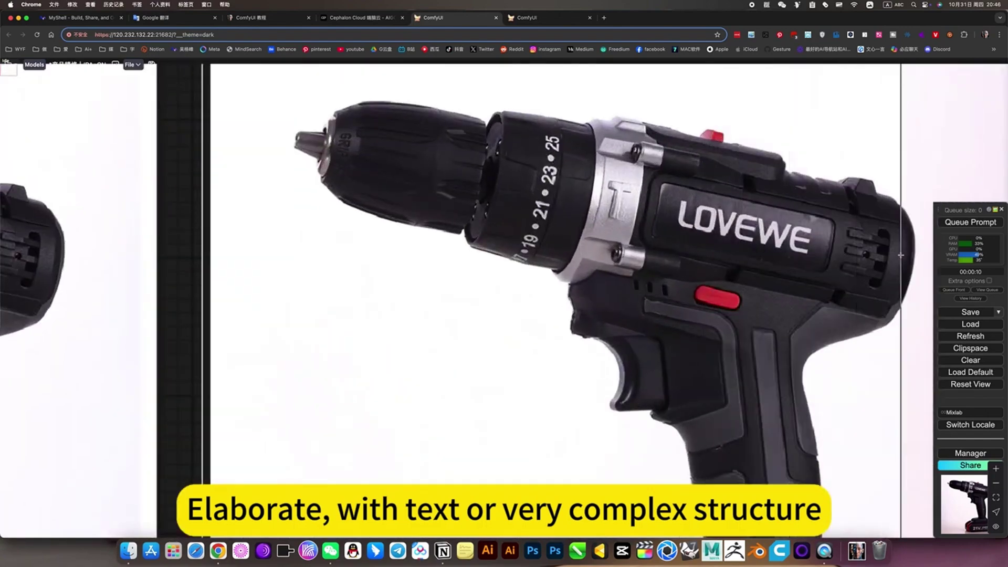
{"action": "scroll", "coordinate": [886, 250], "scroll_direction": "up", "scroll_amount": 4}
{"action": "scroll", "coordinate": [863, 229], "scroll_direction": "down", "scroll_amount": 6}
{"action": "scroll", "coordinate": [706, 209], "scroll_direction": "down", "scroll_amount": 6}
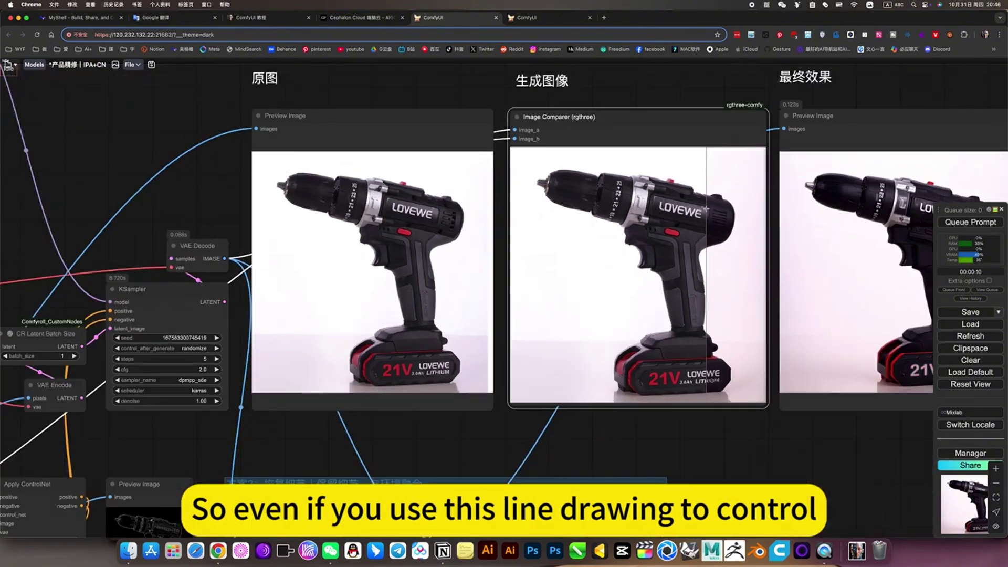
{"action": "scroll", "coordinate": [413, 344], "scroll_direction": "down", "scroll_amount": 5}
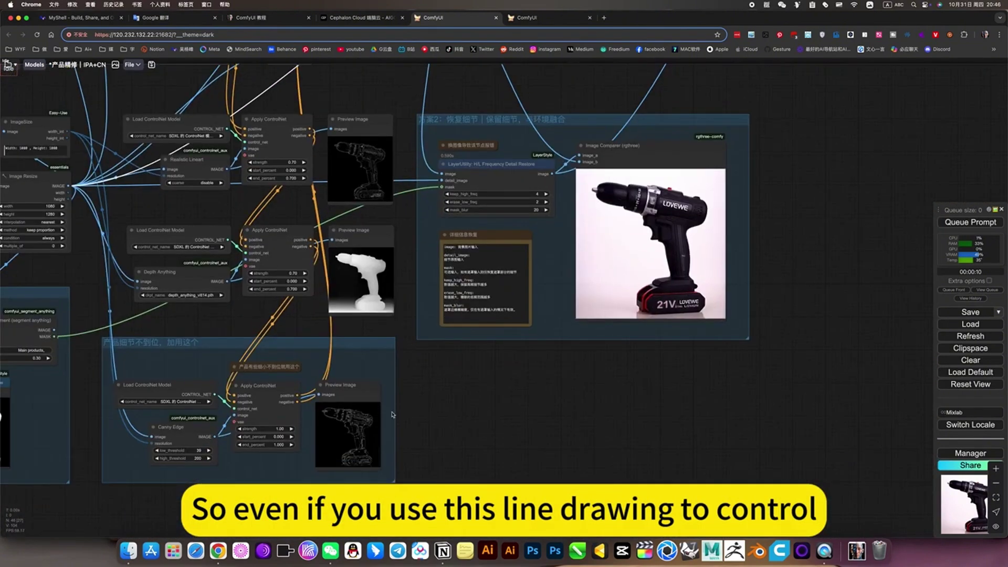
{"action": "scroll", "coordinate": [399, 399], "scroll_direction": "up", "scroll_amount": 8}
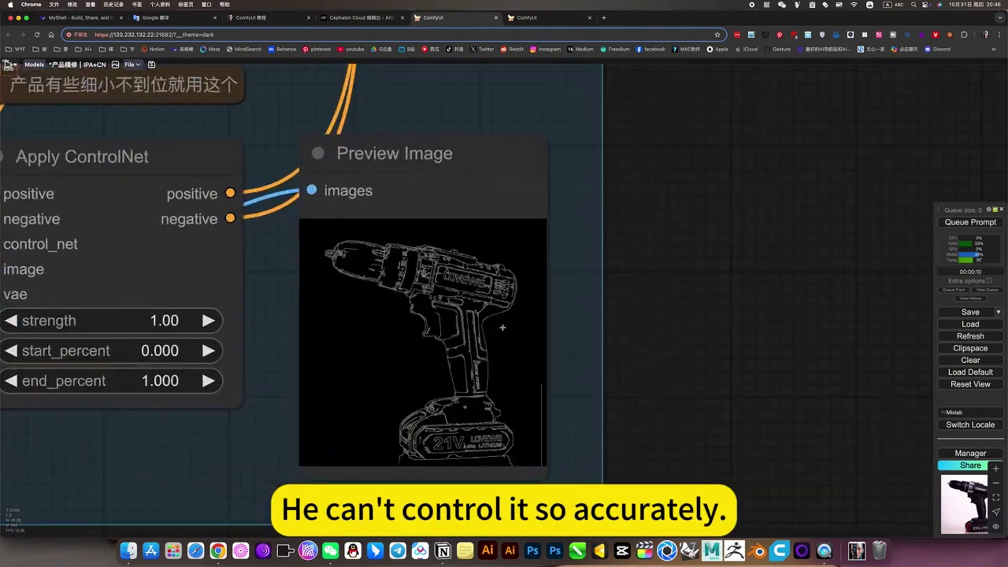
{"action": "scroll", "coordinate": [502, 327], "scroll_direction": "up", "scroll_amount": 3}
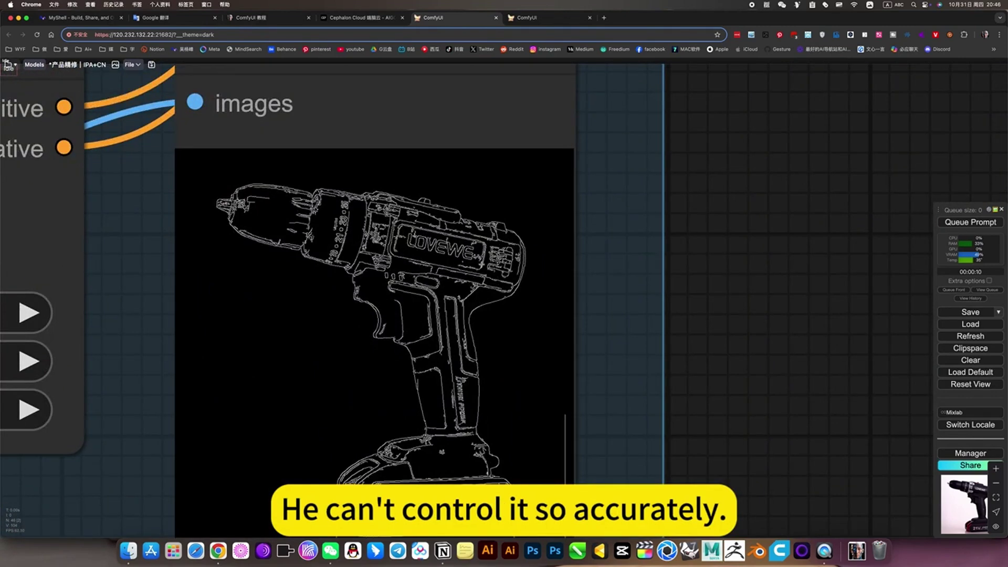
{"action": "scroll", "coordinate": [368, 294], "scroll_direction": "down", "scroll_amount": 4}
{"action": "scroll", "coordinate": [398, 294], "scroll_direction": "up", "scroll_amount": 6}
{"action": "scroll", "coordinate": [504, 275], "scroll_direction": "down", "scroll_amount": 1}
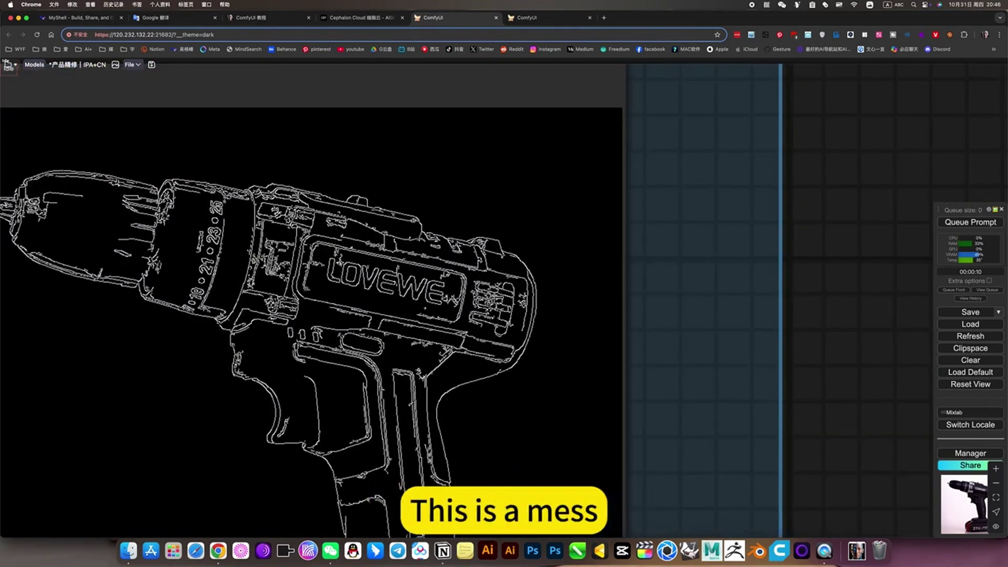
{"action": "scroll", "coordinate": [487, 303], "scroll_direction": "down", "scroll_amount": 10}
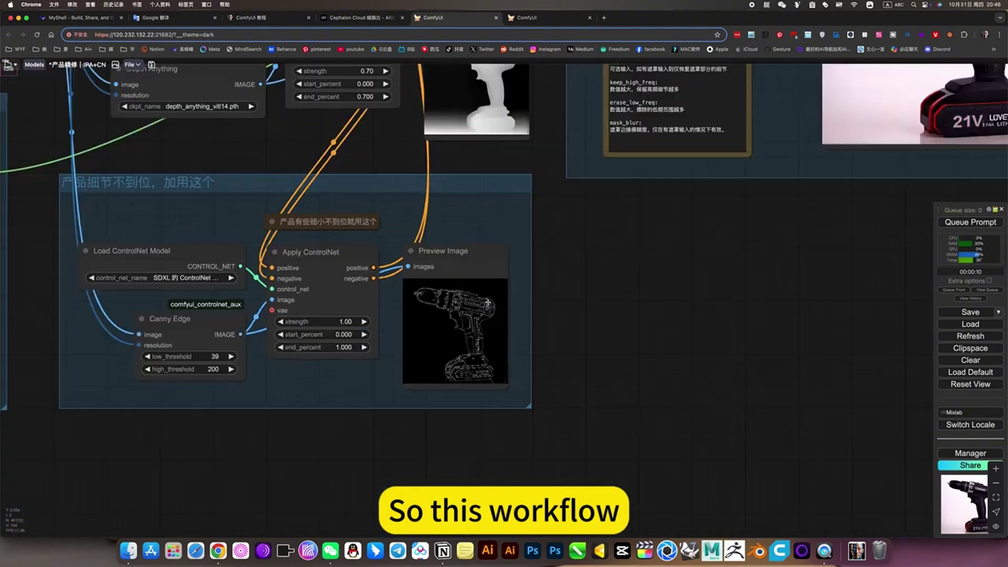
{"action": "scroll", "coordinate": [488, 303], "scroll_direction": "down", "scroll_amount": 3}
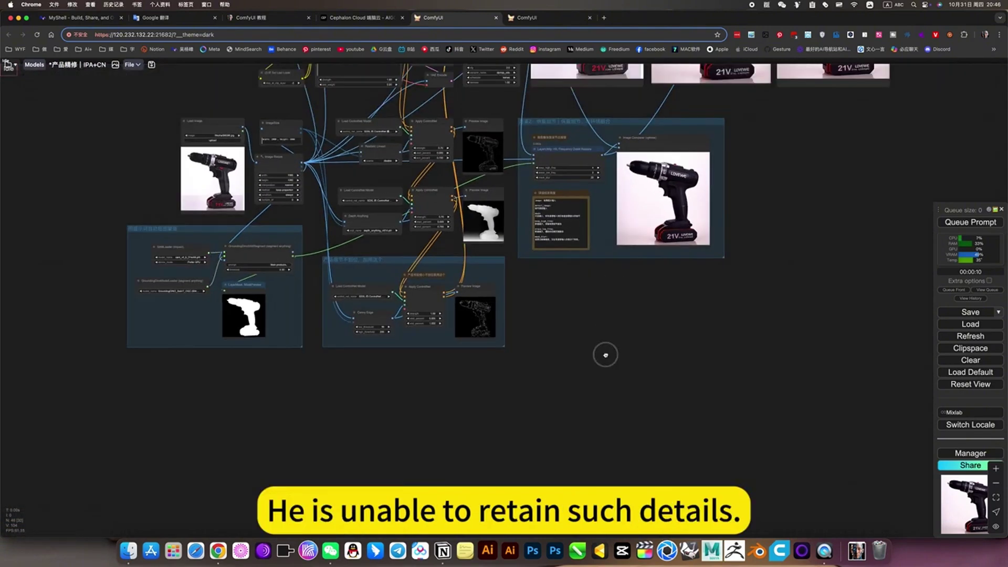
{"action": "scroll", "coordinate": [605, 355], "scroll_direction": "up", "scroll_amount": 5}
{"action": "scroll", "coordinate": [776, 338], "scroll_direction": "up", "scroll_amount": 1}
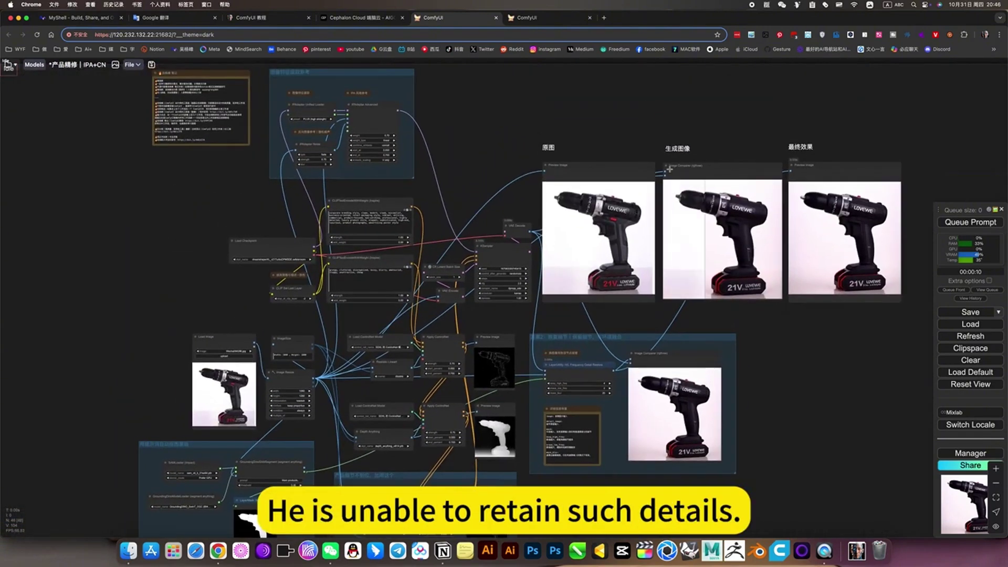
{"action": "left_click_drag", "start_coordinate": [697, 117], "coordinate": [675, 178]}
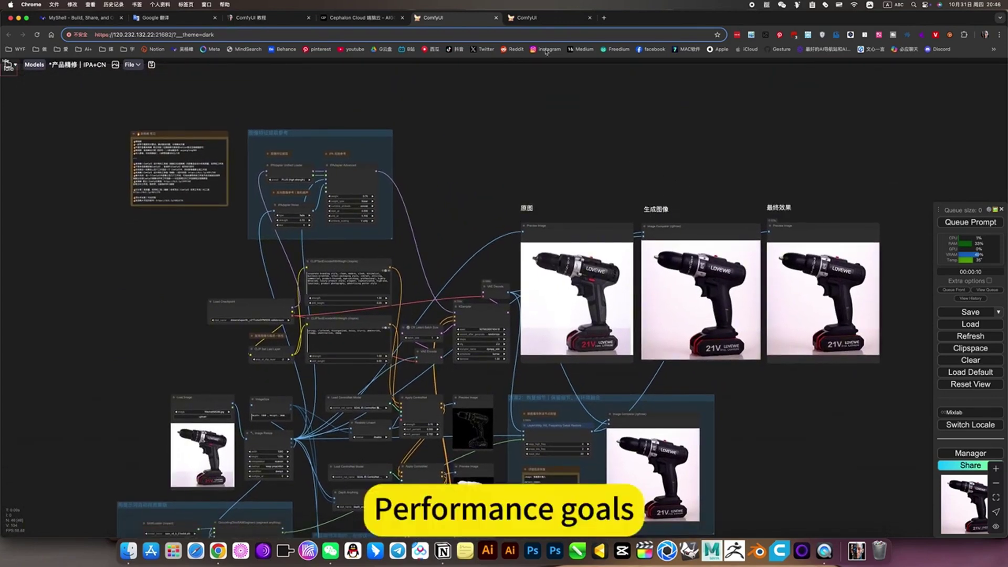
Step: Return to the FLUX reverse-sampling workflow, then hide Chrome to reveal the desktop
{"action": "left_click", "coordinate": [532, 18]}
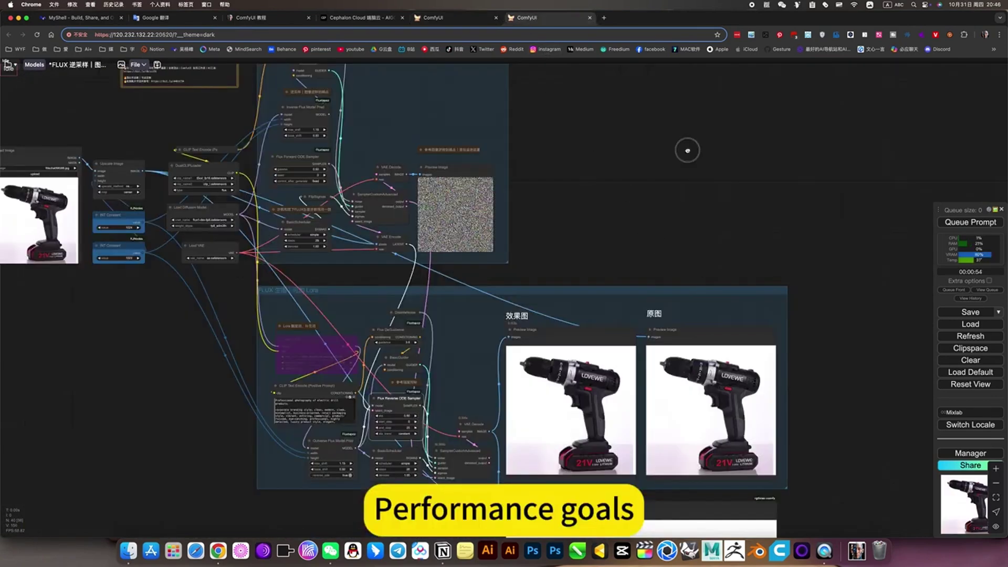
{"action": "scroll", "coordinate": [691, 135], "scroll_direction": "down", "scroll_amount": 5}
{"action": "scroll", "coordinate": [861, 324], "scroll_direction": "down", "scroll_amount": 1}
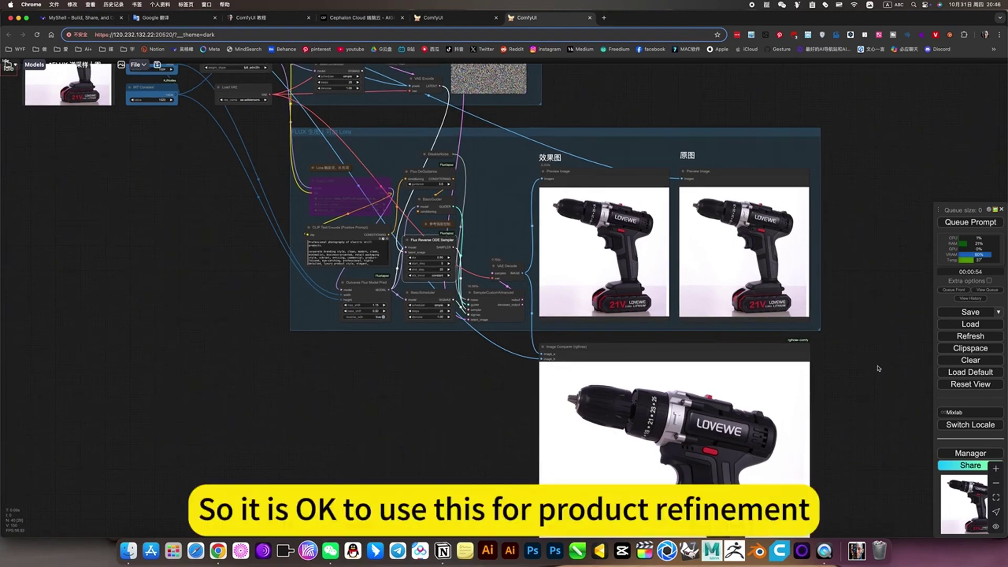
{"action": "scroll", "coordinate": [830, 288], "scroll_direction": "down", "scroll_amount": 4}
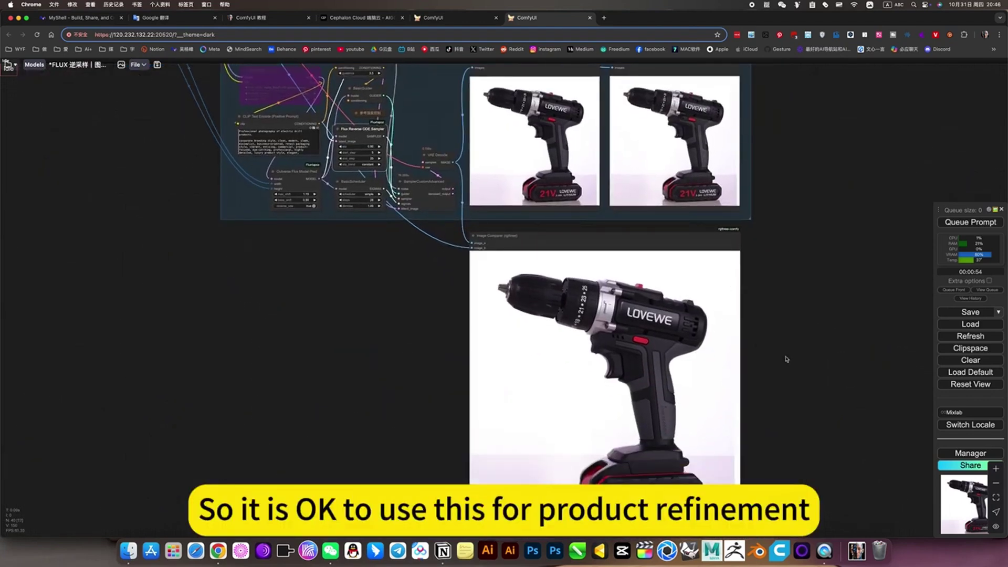
{"action": "scroll", "coordinate": [772, 330], "scroll_direction": "down", "scroll_amount": 2}
{"action": "key", "text": "super+h"}
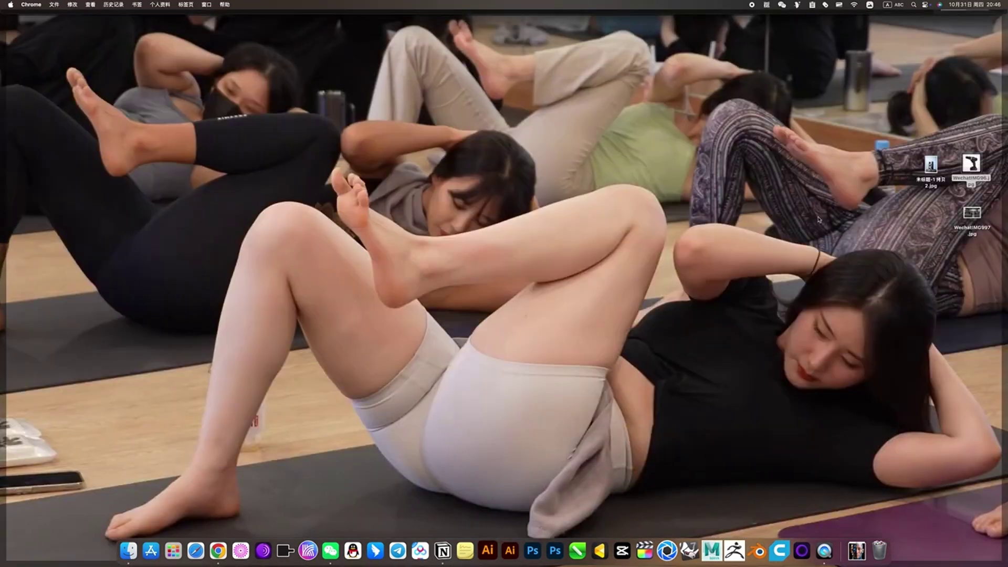